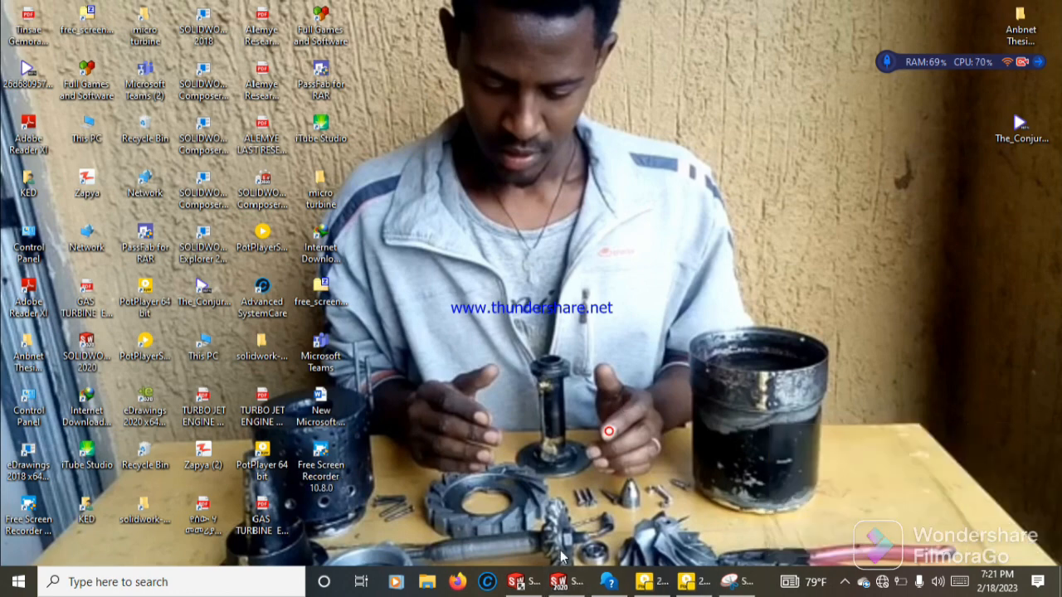
# Switch to SOLIDWORKS and create a new assembly document
pyautogui.moveTo(558, 582)
pyautogui.click(652, 541)
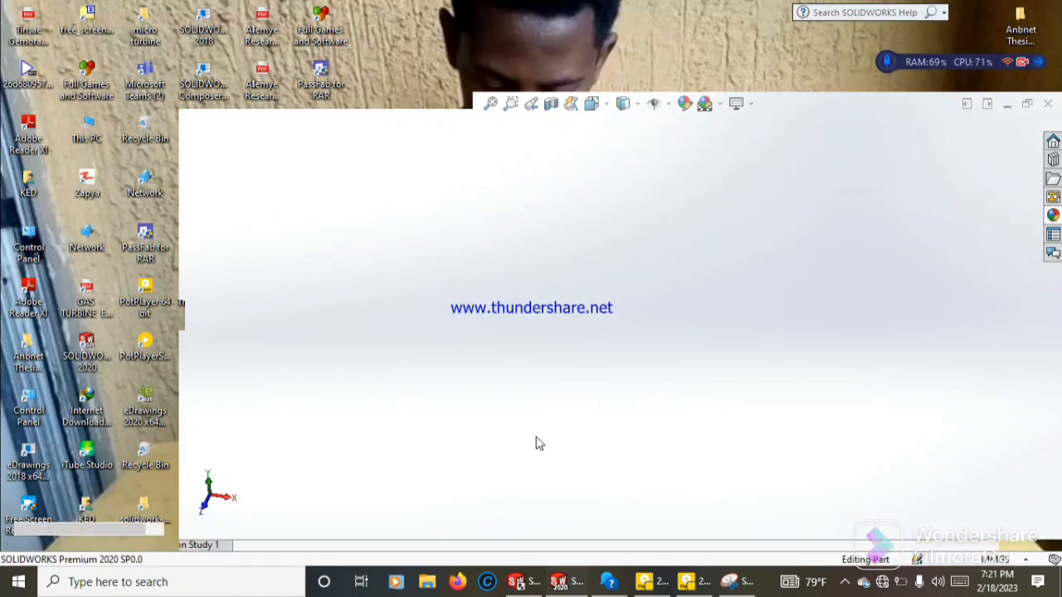
pyautogui.click(204, 12)
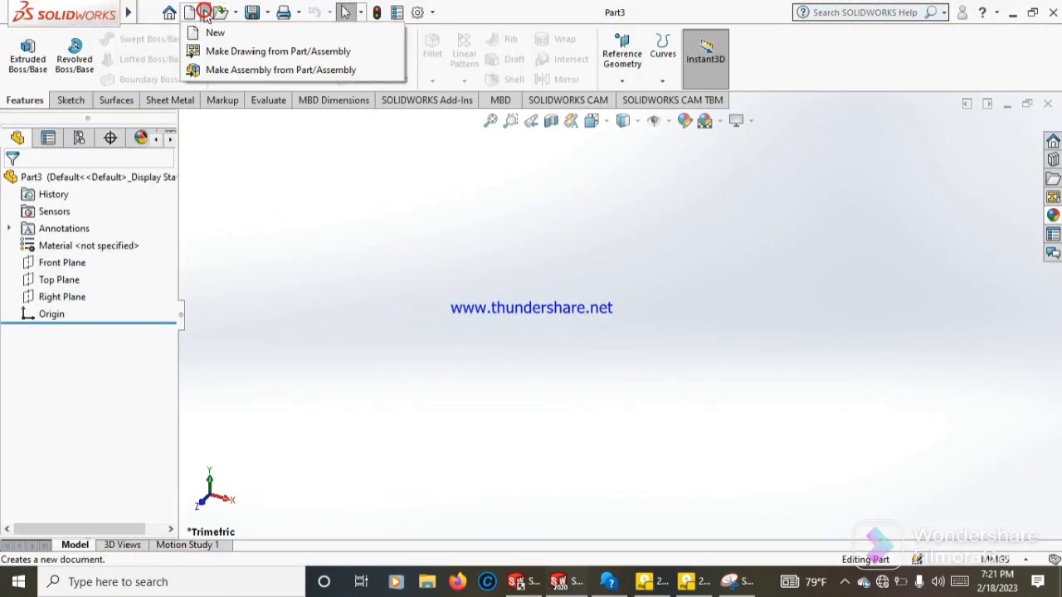
pyautogui.click(217, 38)
pyautogui.click(635, 516)
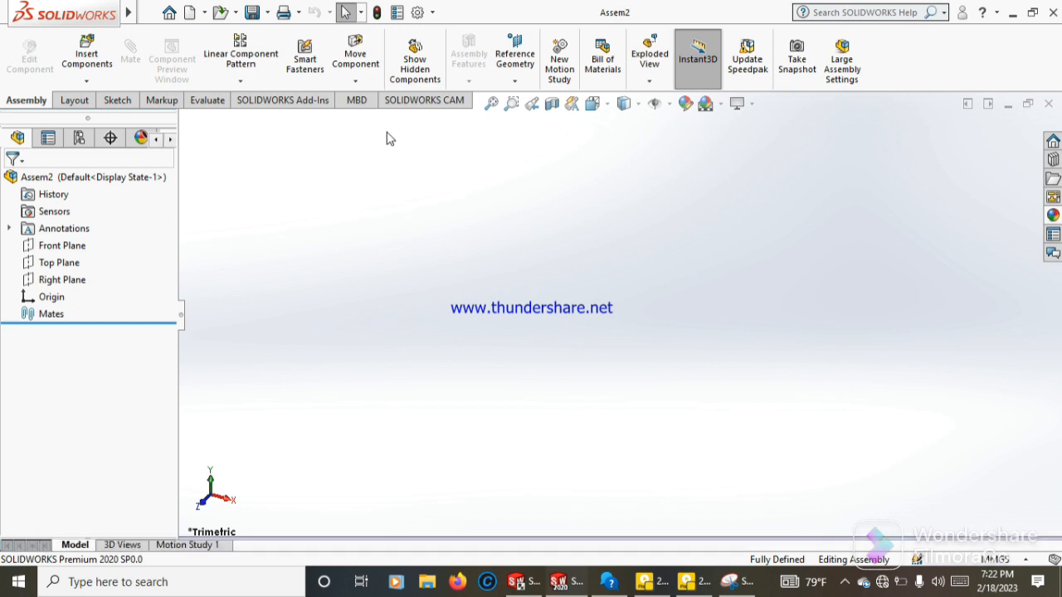
# Create a reference axis at the intersection of the assembly's Front Plane and Top Plane
pyautogui.click(33, 181)
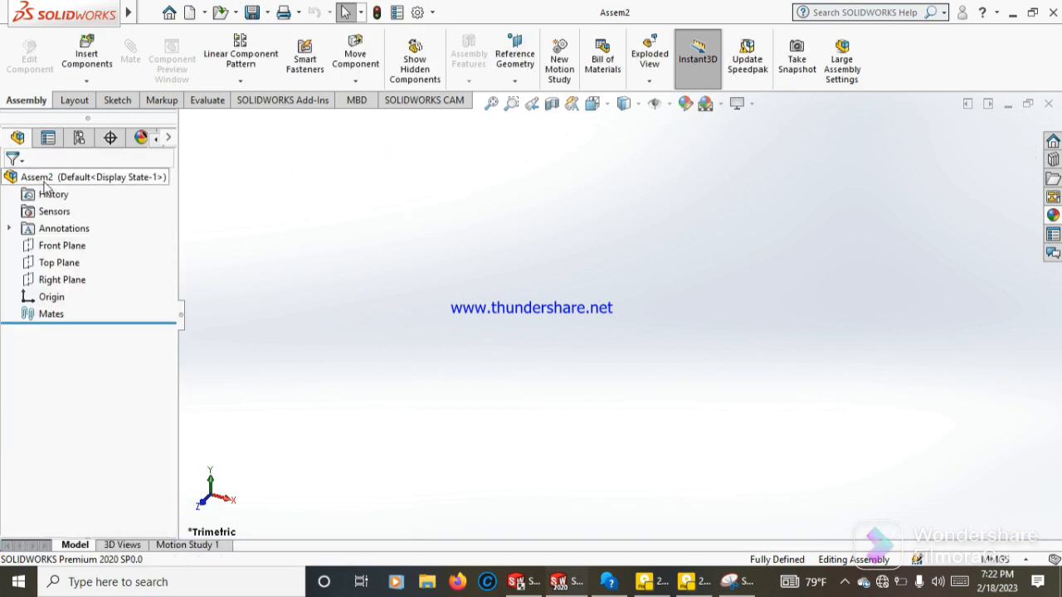
pyautogui.click(57, 247)
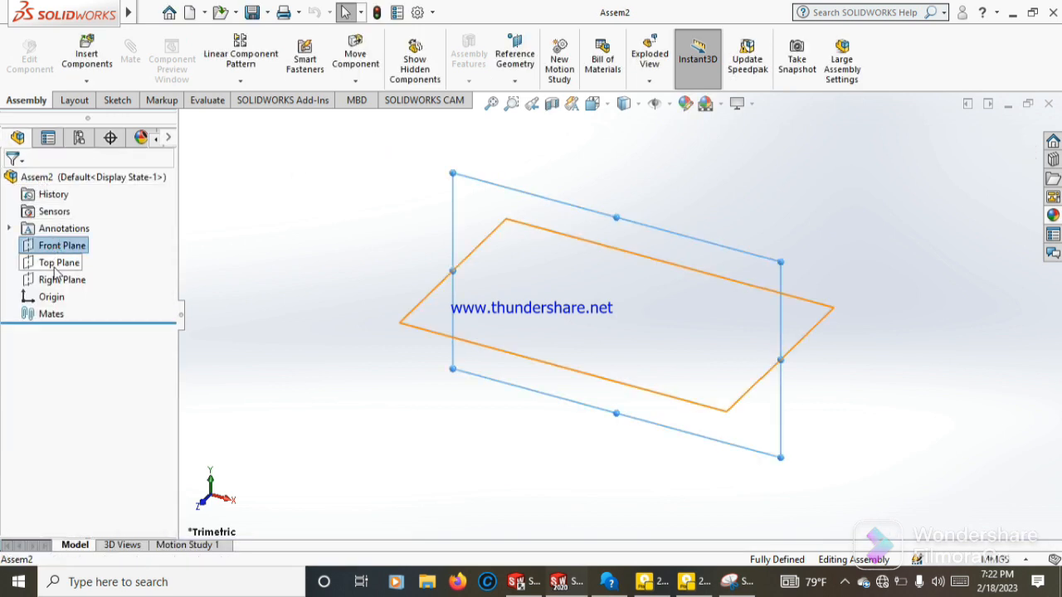
pyautogui.keyDown('ctrl'); pyautogui.click(58, 262); pyautogui.keyUp('ctrl')
pyautogui.click(514, 83)
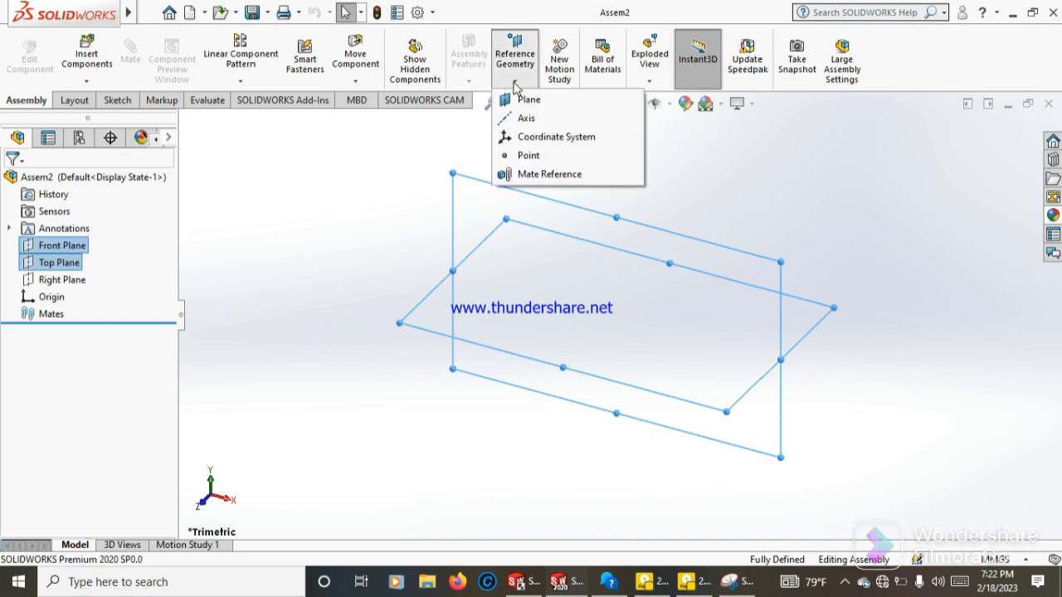
pyautogui.click(521, 121)
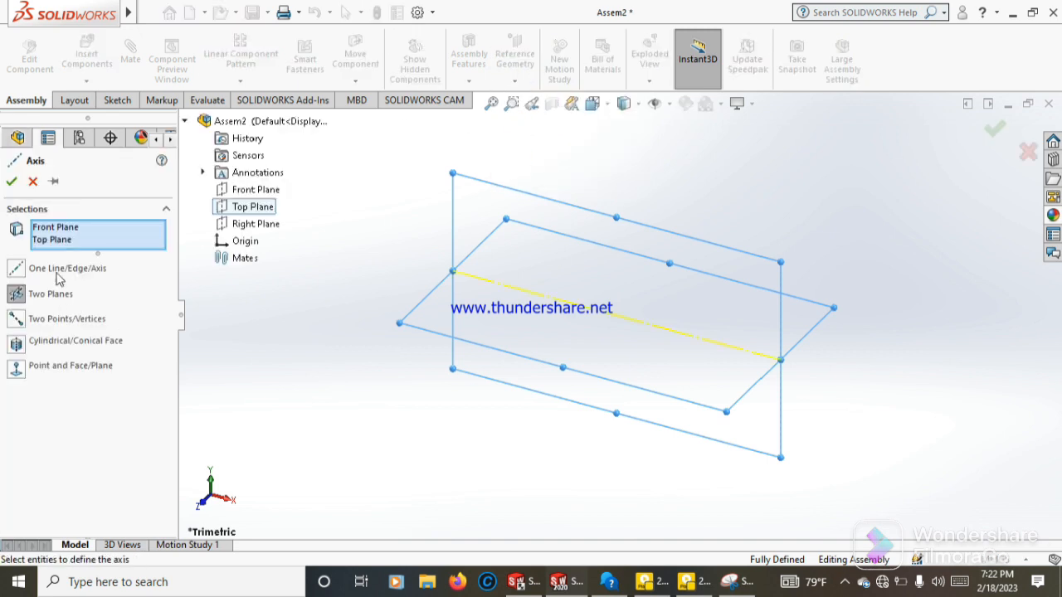
pyautogui.click(13, 183)
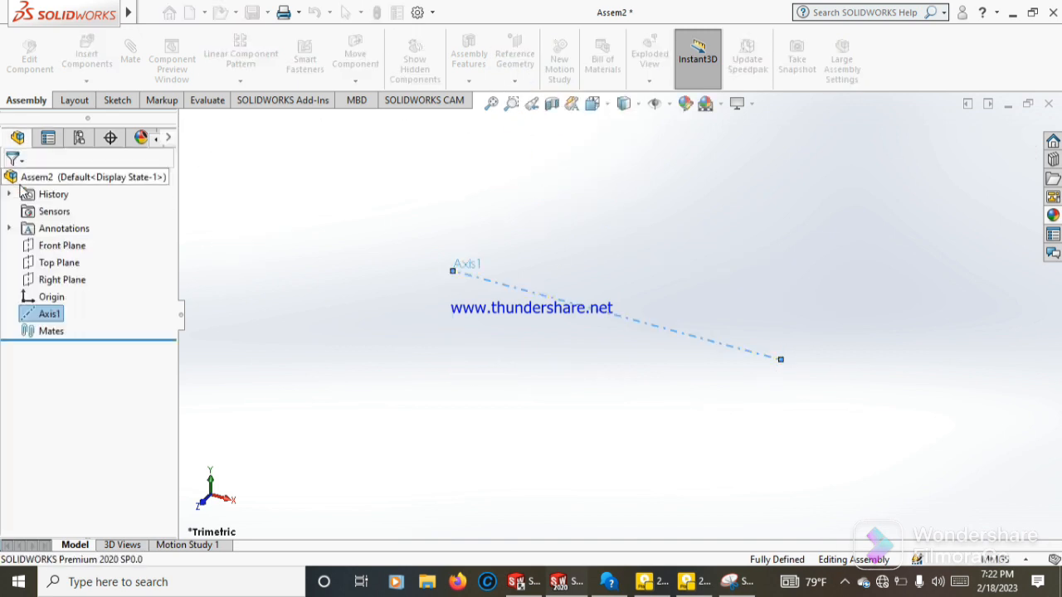
# Turn on the display of reference axes in the graphics area
pyautogui.click(693, 199)
pyautogui.click(669, 108)
pyautogui.click(662, 150)
pyautogui.click(525, 231)
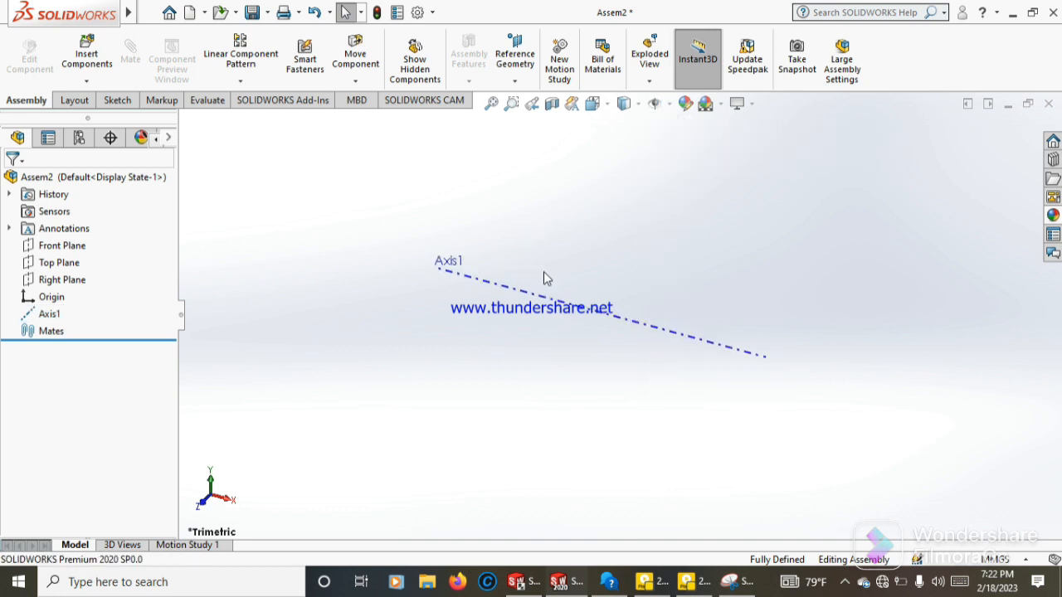
# Insert the crank shaft part from the Car Engine folder into the assembly and make it floating
pyautogui.click(97, 83)
pyautogui.click(97, 97)
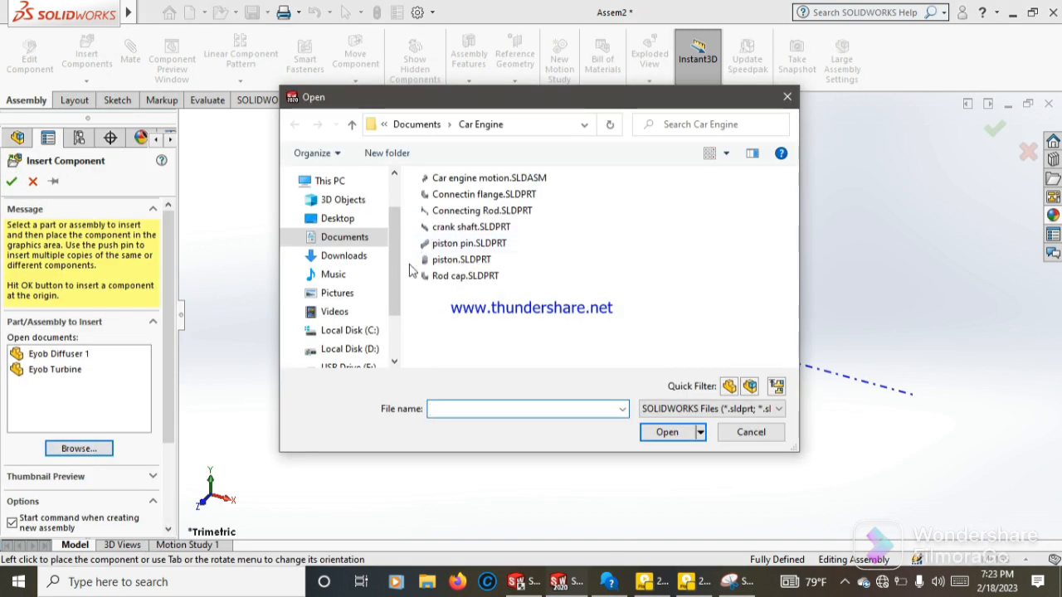
pyautogui.click(440, 228)
pyautogui.click(663, 431)
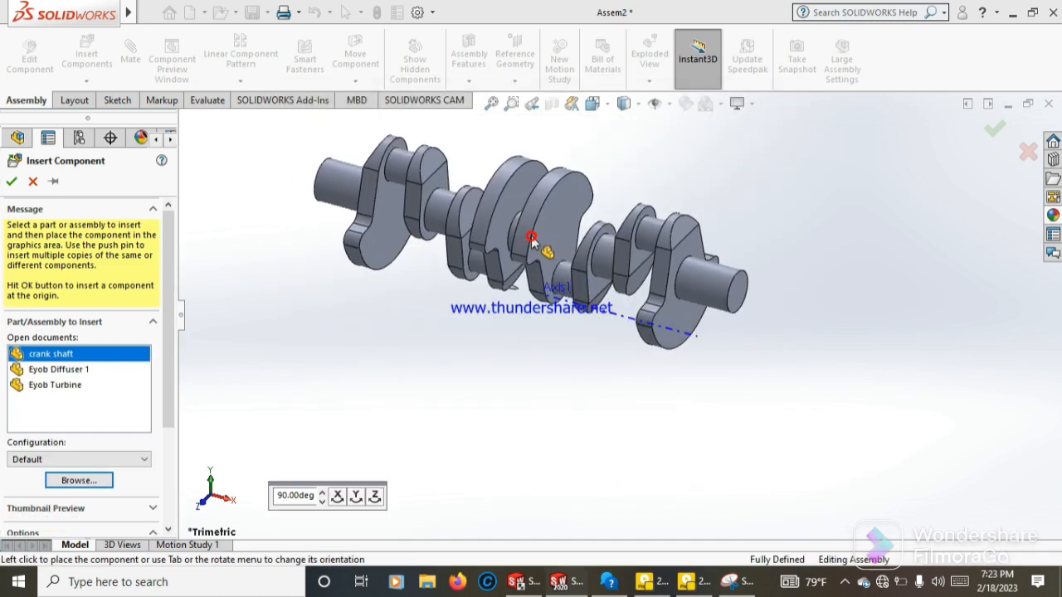
pyautogui.click(539, 246)
pyautogui.rightClick(641, 296)
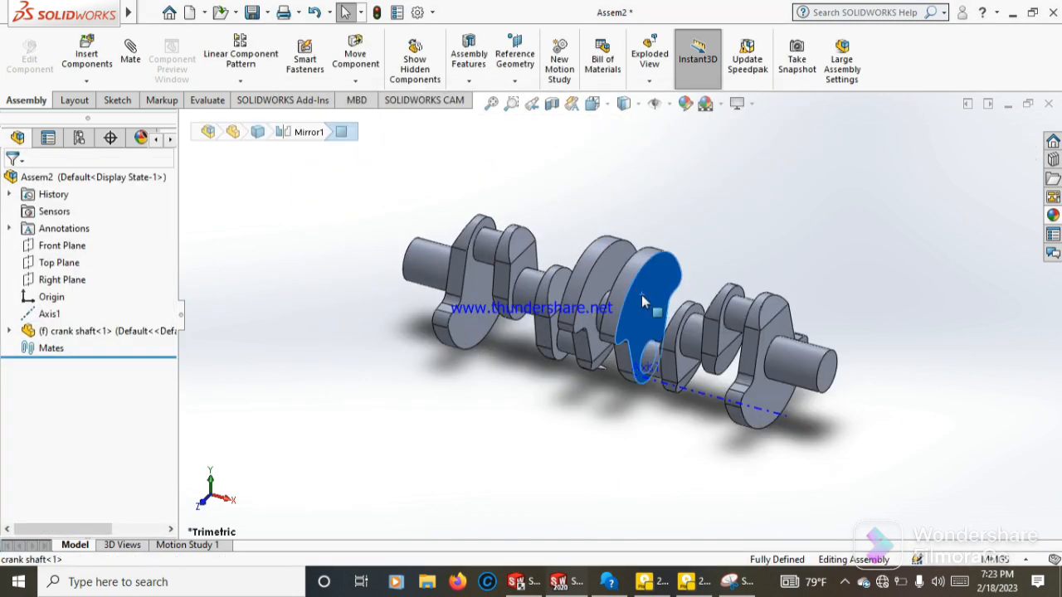
pyautogui.click(698, 328)
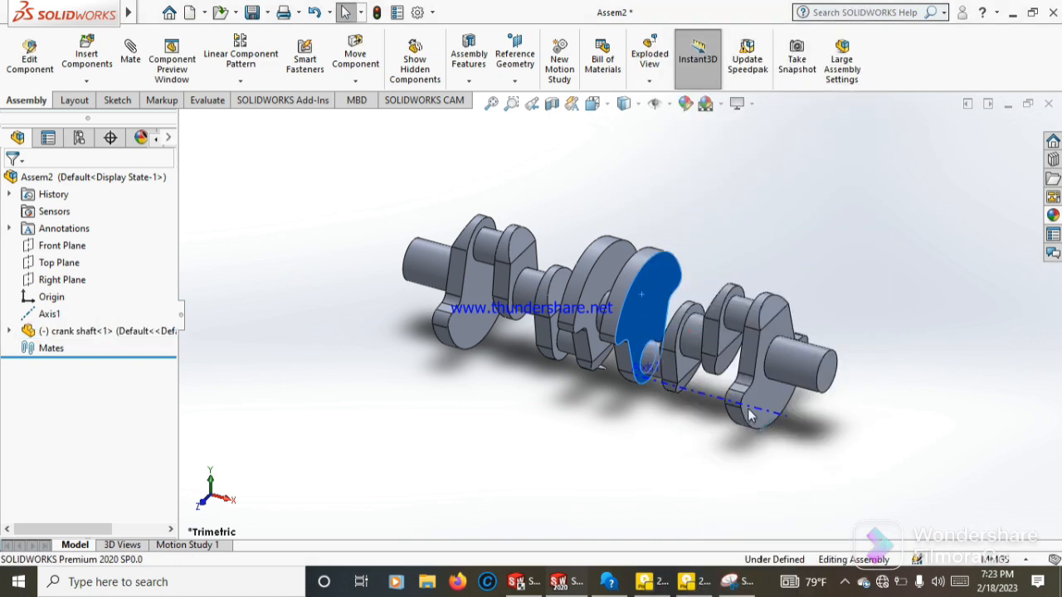
# Add a concentric mate between the cylindrical face of the crank shaft's end journal and the assembly's reference axis
pyautogui.scroll(-5, 775, 321)
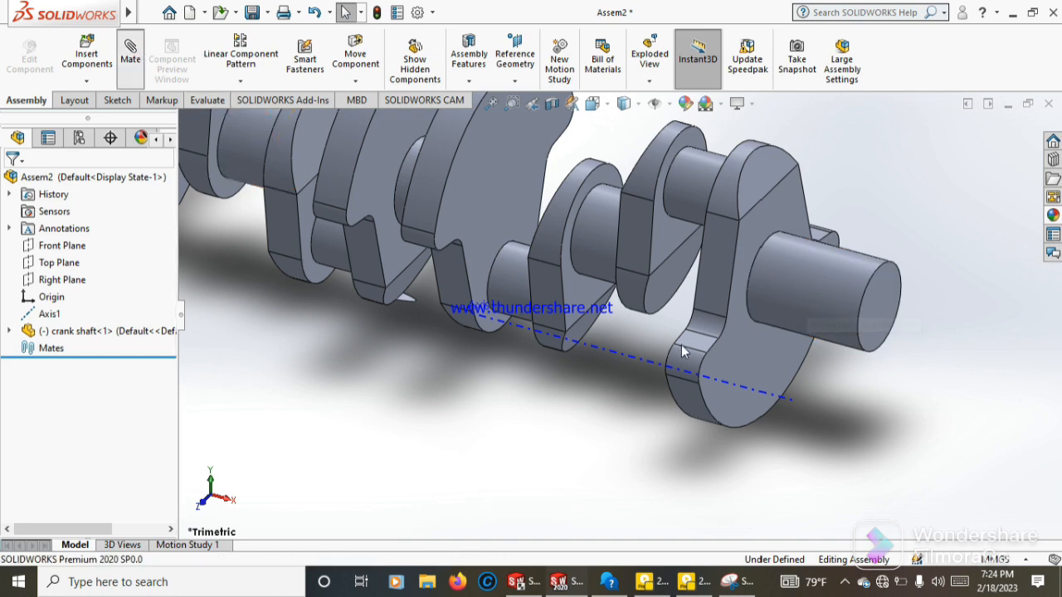
pyautogui.click(830, 302)
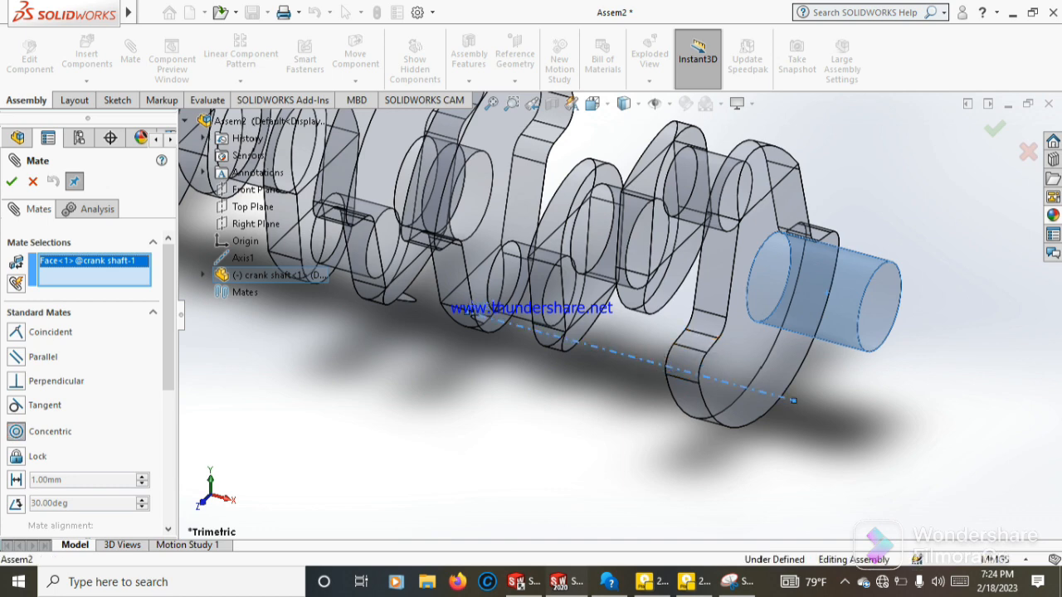
pyautogui.click(792, 400)
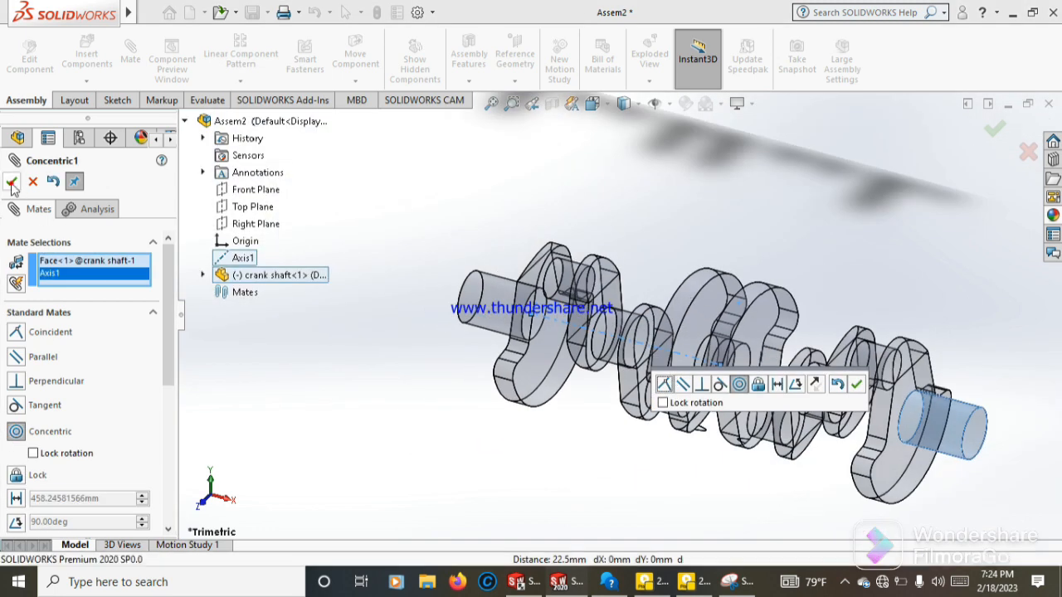
pyautogui.click(11, 182)
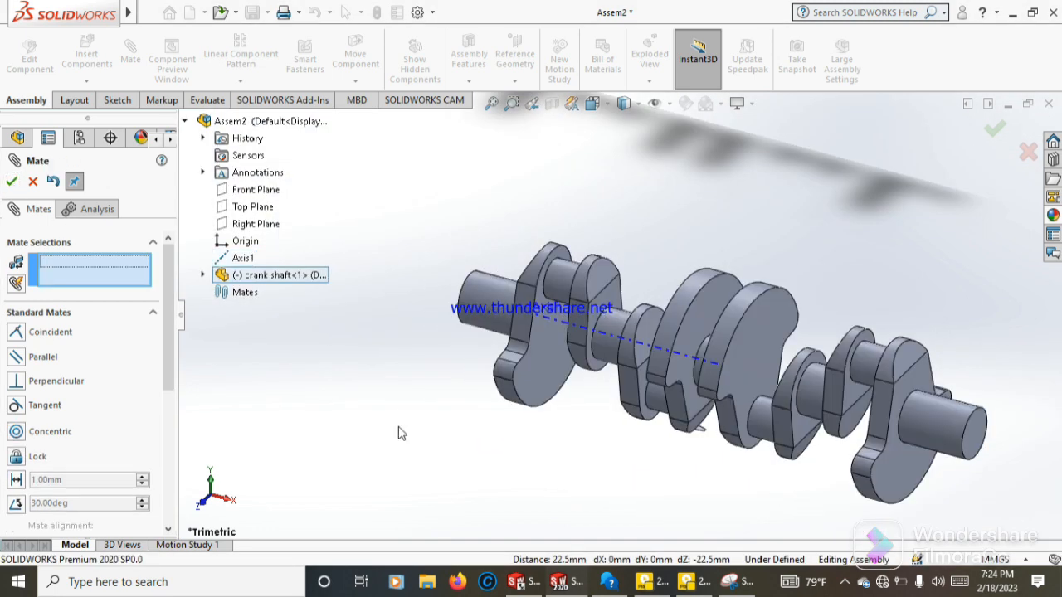
# Add a coincident mate between the assembly's Right Plane and the crank shaft's Right Plane, and finish mating
pyautogui.click(246, 223)
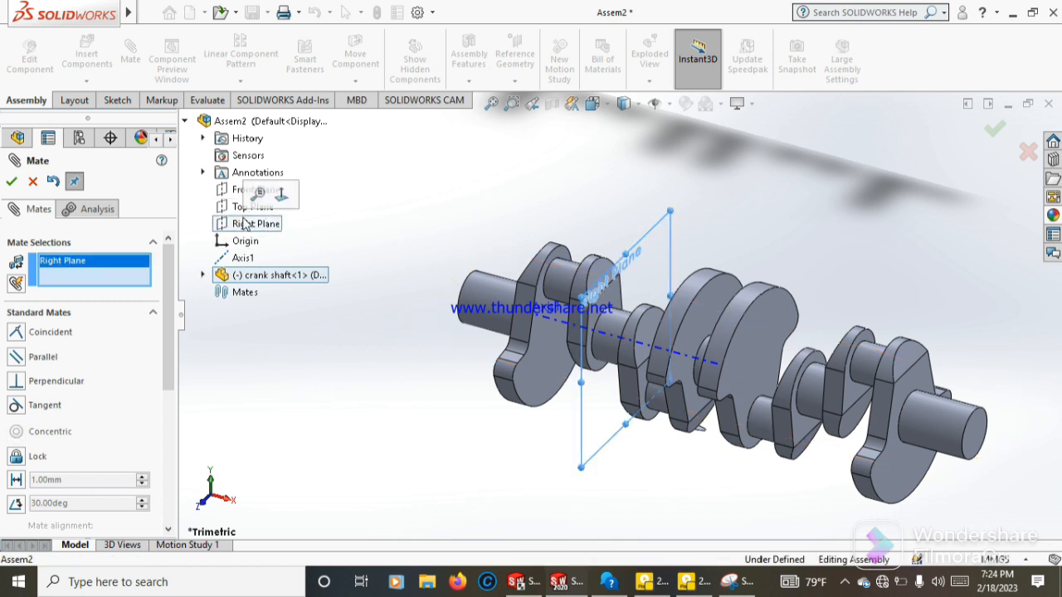
pyautogui.click(203, 275)
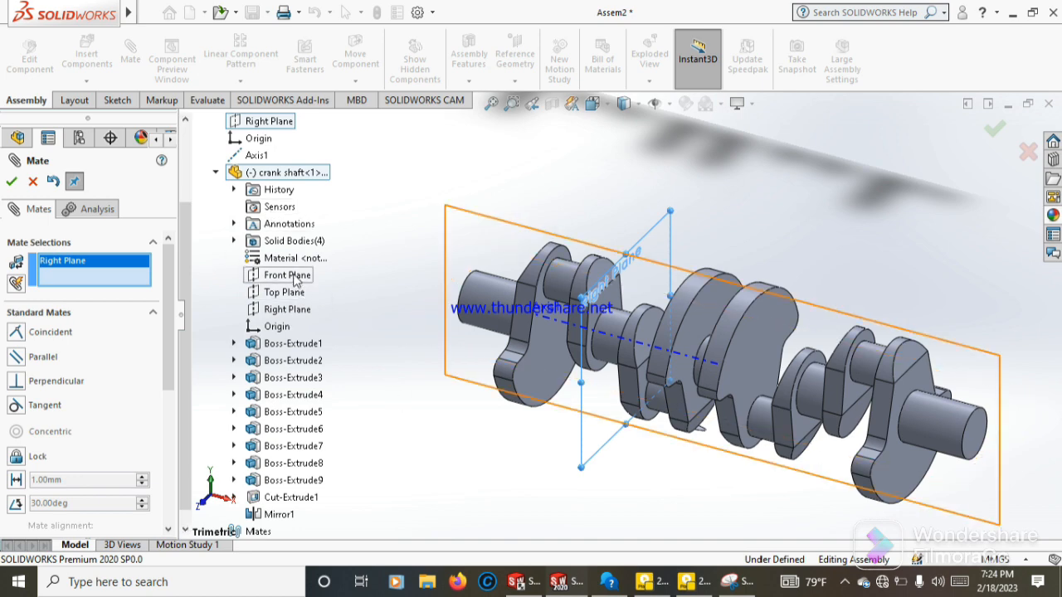
pyautogui.click(292, 311)
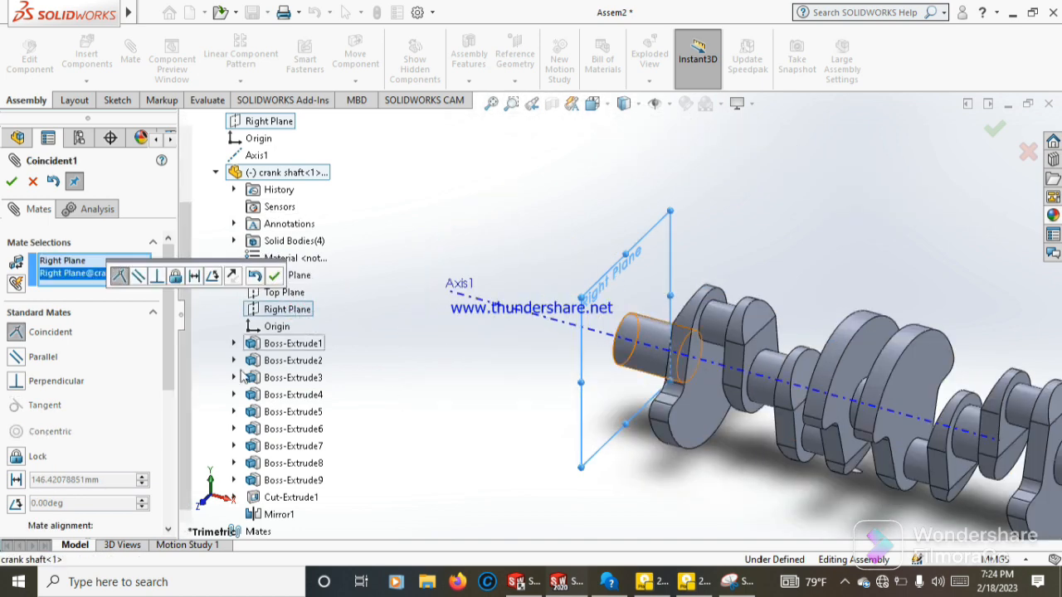
pyautogui.click(12, 183)
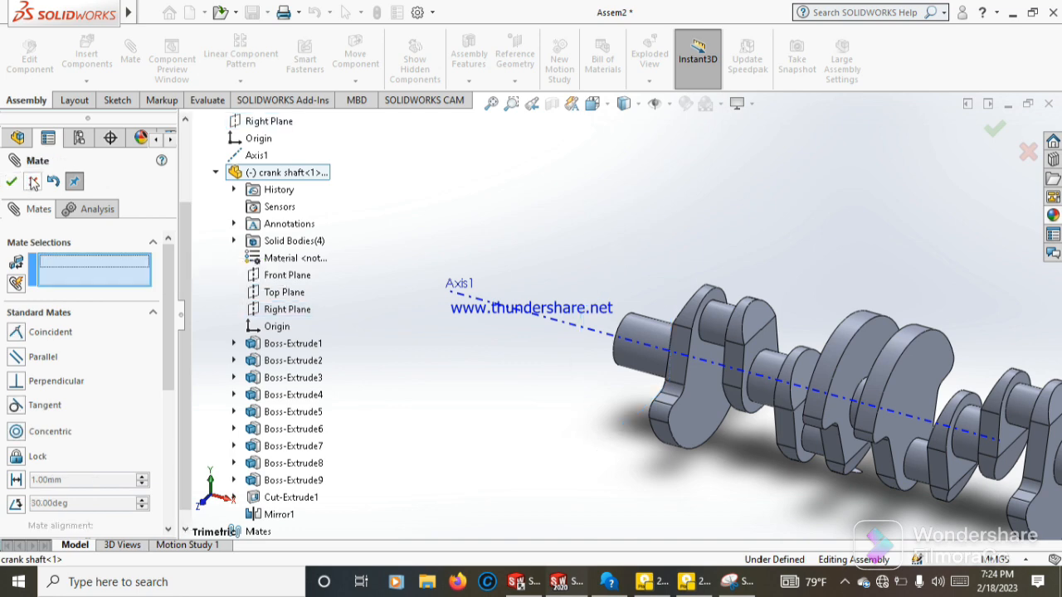
pyautogui.click(11, 183)
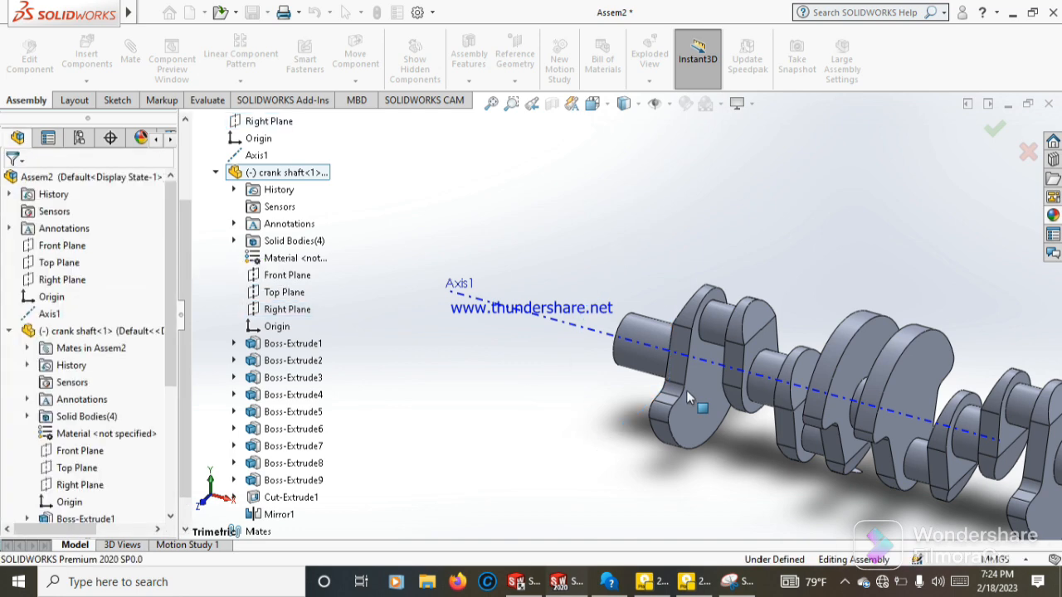
# Rotate the crank shaft about its axis to check its remaining freedom of movement
pyautogui.scroll(-3, 871, 410)
pyautogui.moveTo(770, 281); pyautogui.dragTo(758, 324, button='middle')
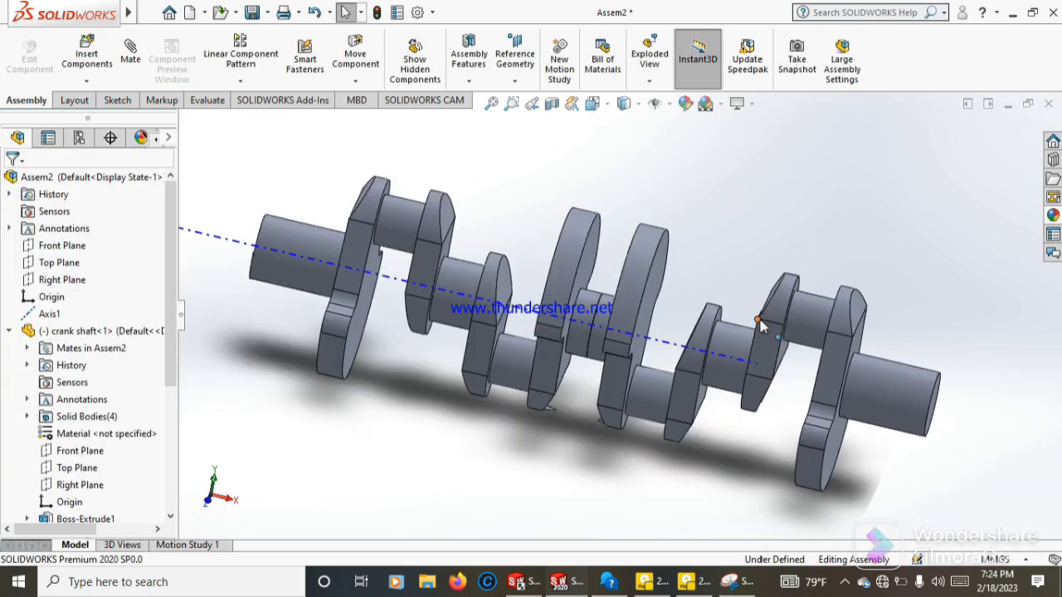
pyautogui.scroll(1, 758, 325)
pyautogui.moveTo(821, 265); pyautogui.dragTo(787, 265, button='middle')
pyautogui.moveTo(766, 436); pyautogui.dragTo(827, 283)
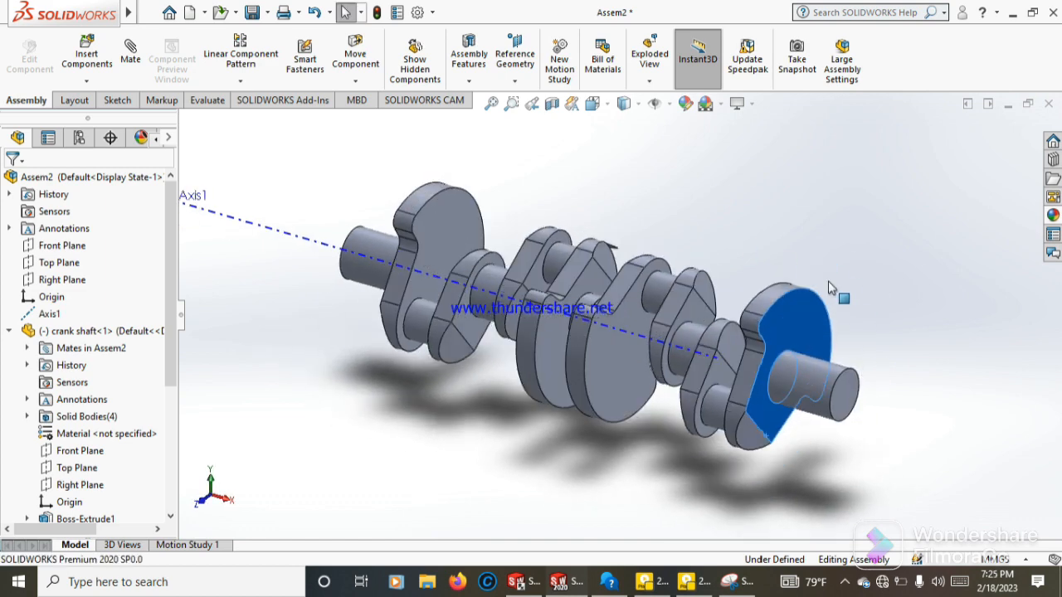
pyautogui.scroll(4, 618, 374)
pyautogui.moveTo(698, 281)
pyautogui.mouseDown(button='middle')
pyautogui.moveTo(741, 287)
pyautogui.moveTo(707, 297)
pyautogui.mouseUp(button='middle')
pyautogui.scroll(-3, 686, 379)
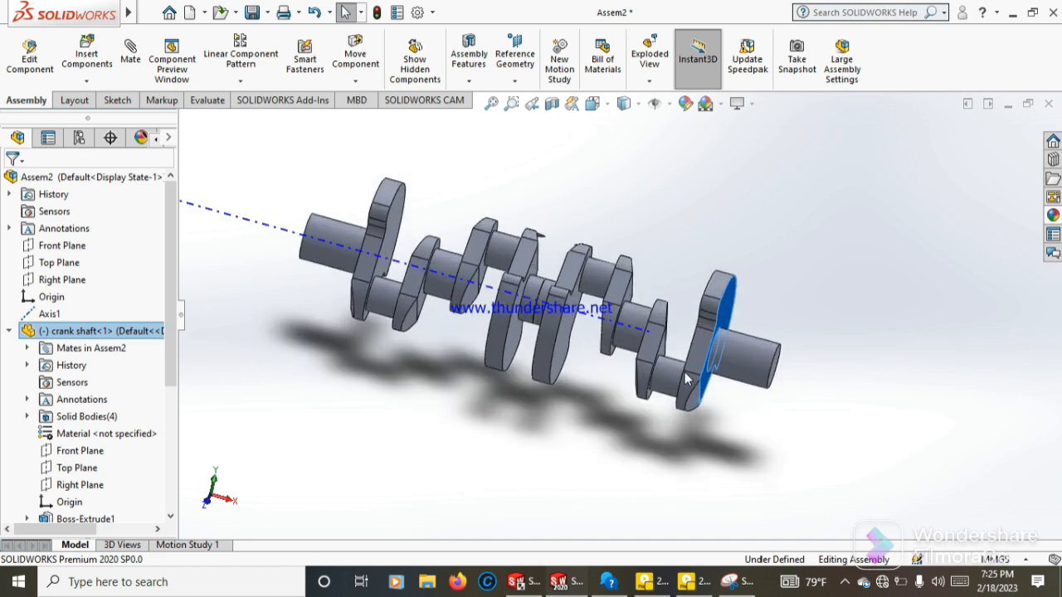
pyautogui.moveTo(750, 321); pyautogui.dragTo(860, 218)
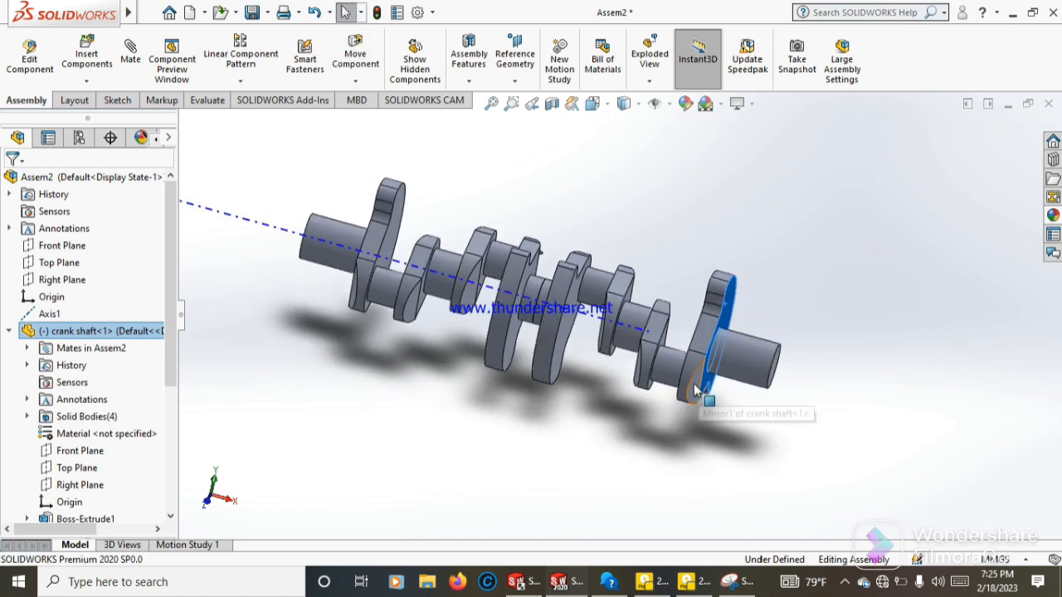
pyautogui.moveTo(695, 384); pyautogui.dragTo(669, 274)
pyautogui.scroll(-3, 669, 274)
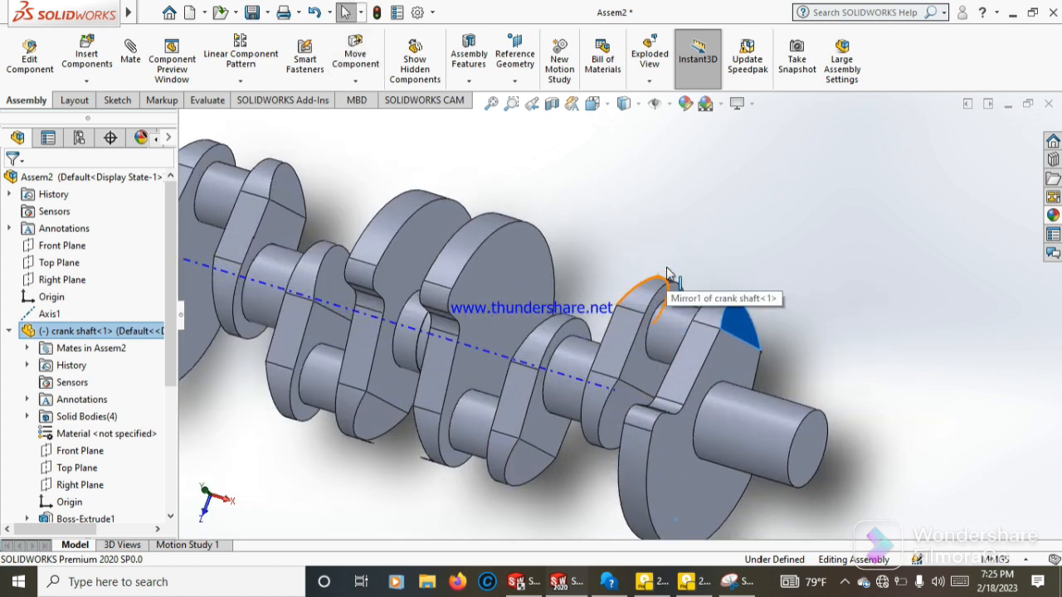
# Load the Connectin flange, Connecting Rod, piston pin and piston parts from the Car Engine folder for insertion
pyautogui.scroll(3, 669, 274)
pyautogui.click(86, 81)
pyautogui.click(103, 95)
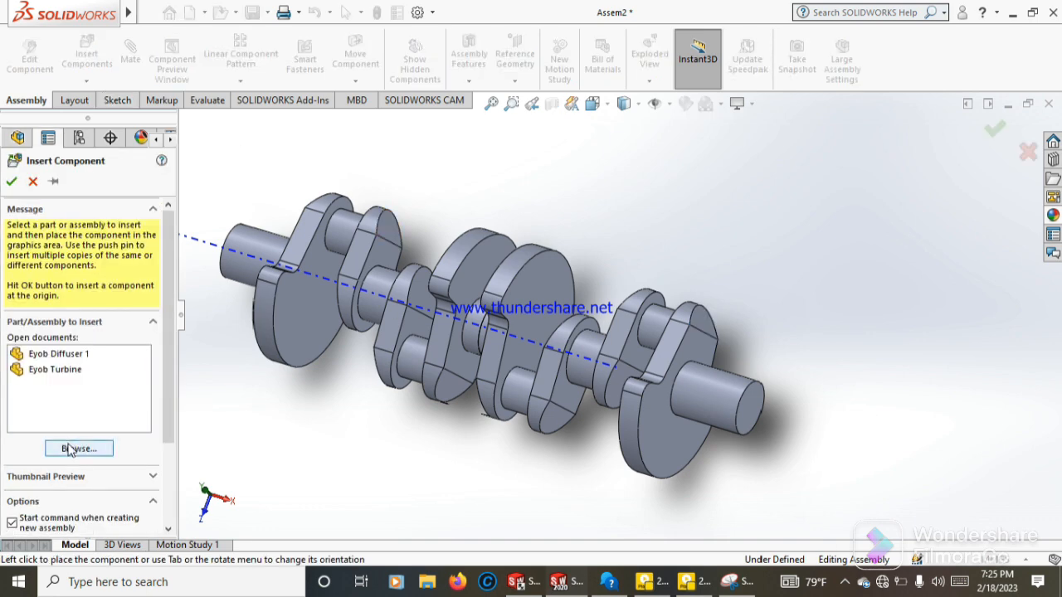
pyautogui.click(70, 449)
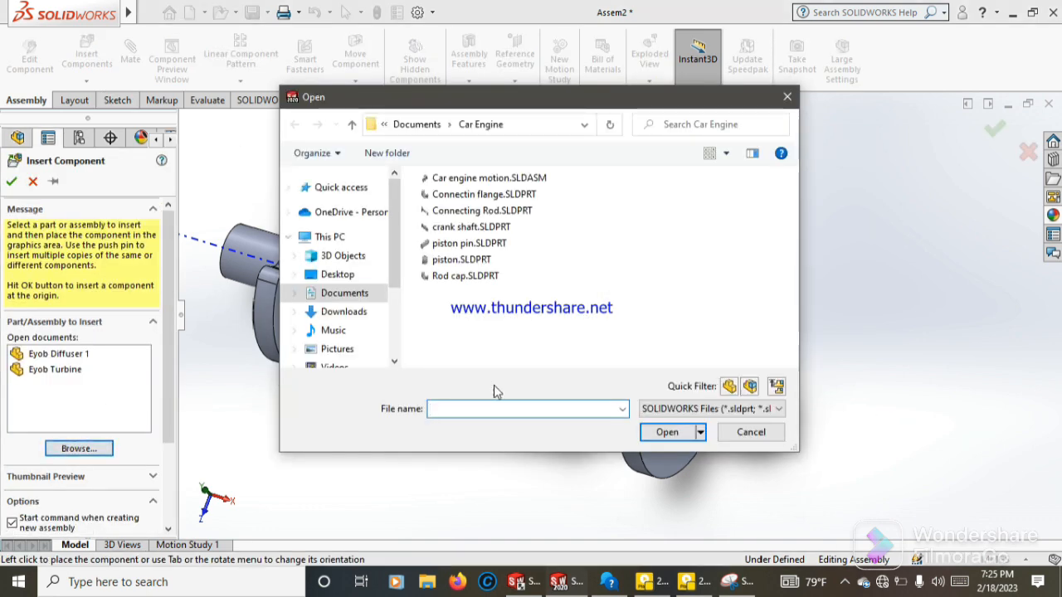
pyautogui.click(531, 197)
pyautogui.keyDown('ctrl'); pyautogui.click(524, 210); pyautogui.keyUp('ctrl')
pyautogui.keyDown('ctrl'); pyautogui.click(497, 243); pyautogui.keyUp('ctrl')
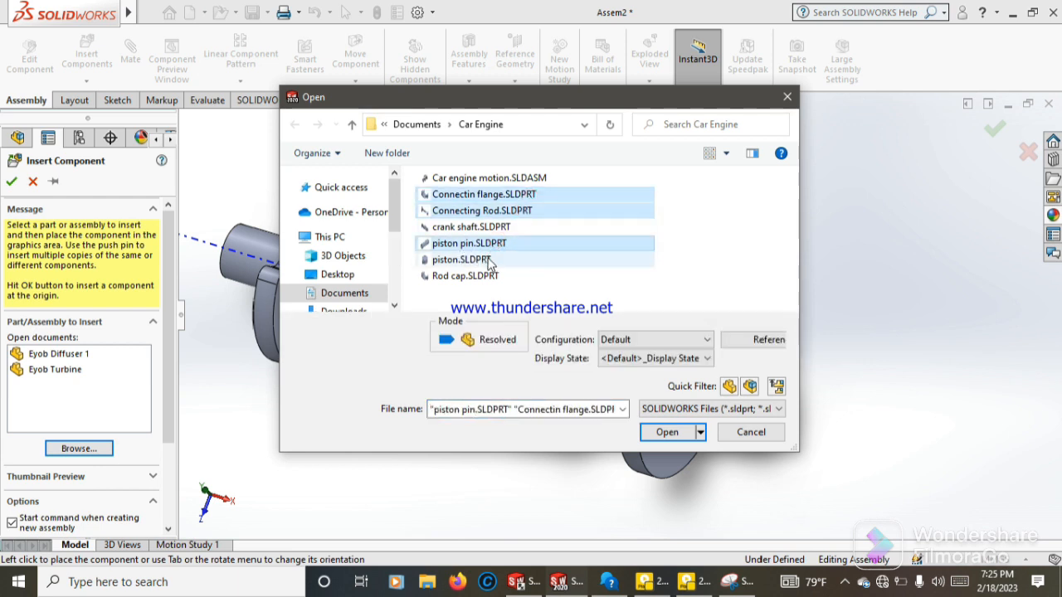
pyautogui.keyDown('ctrl'); pyautogui.click(490, 260); pyautogui.keyUp('ctrl')
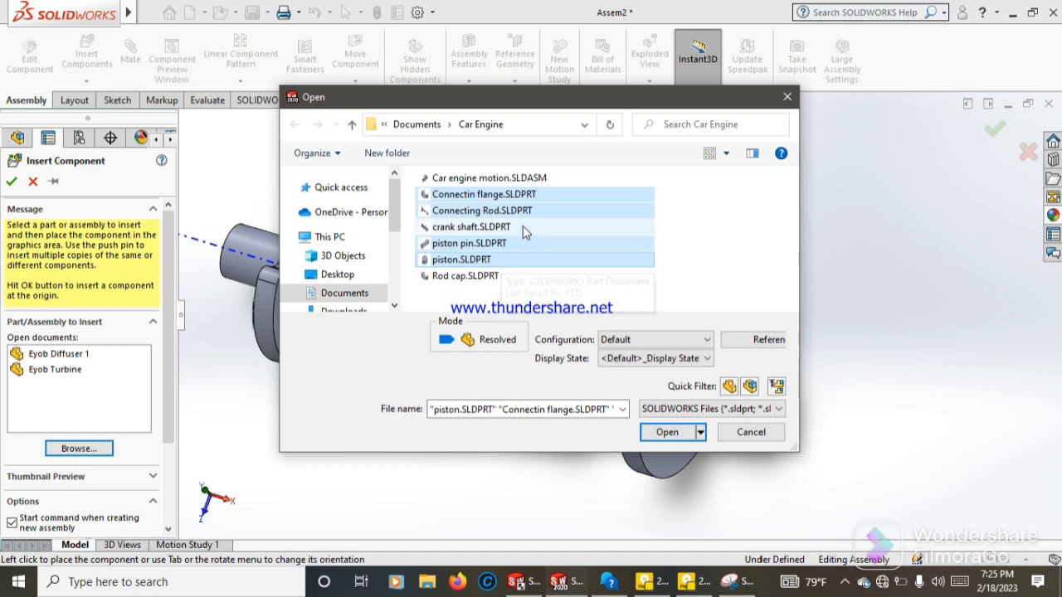
pyautogui.click(668, 432)
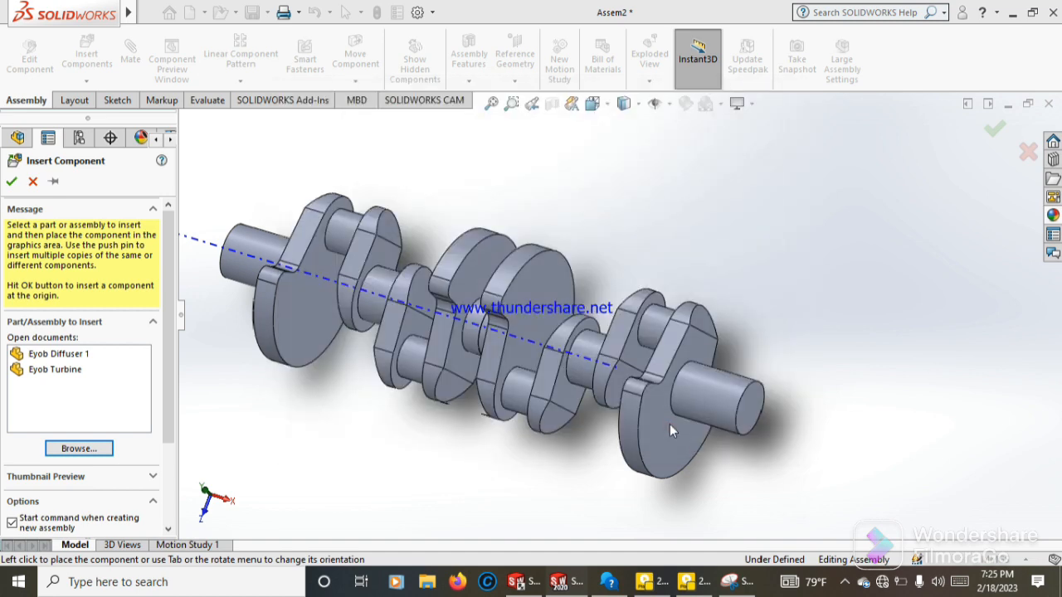
# Place the Connectin flange, Connecting Rod, piston and piston pin in free space beside the crank shaft
pyautogui.scroll(5, 778, 253)
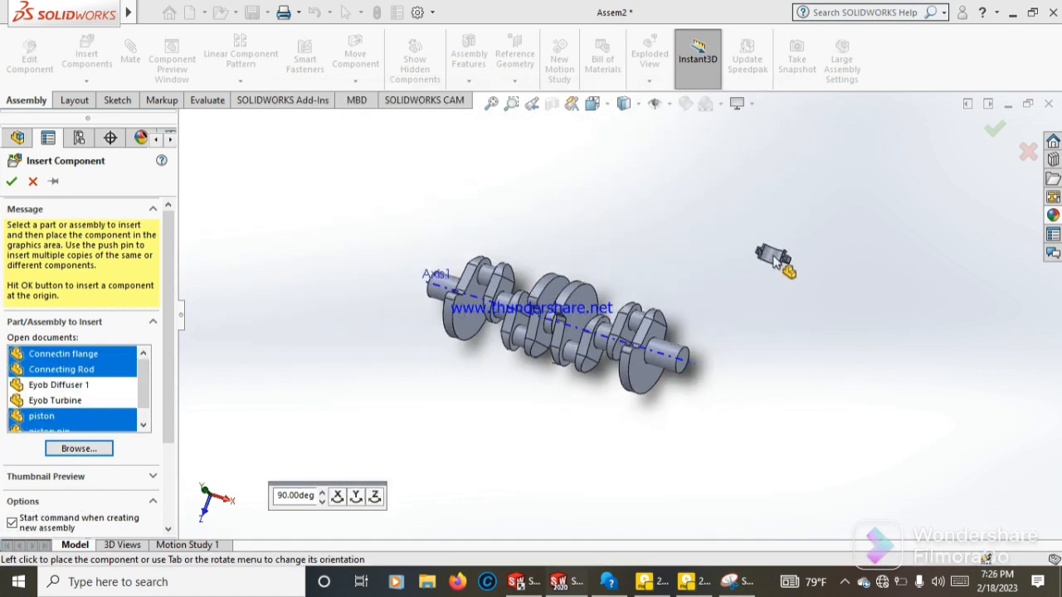
pyautogui.click(711, 257)
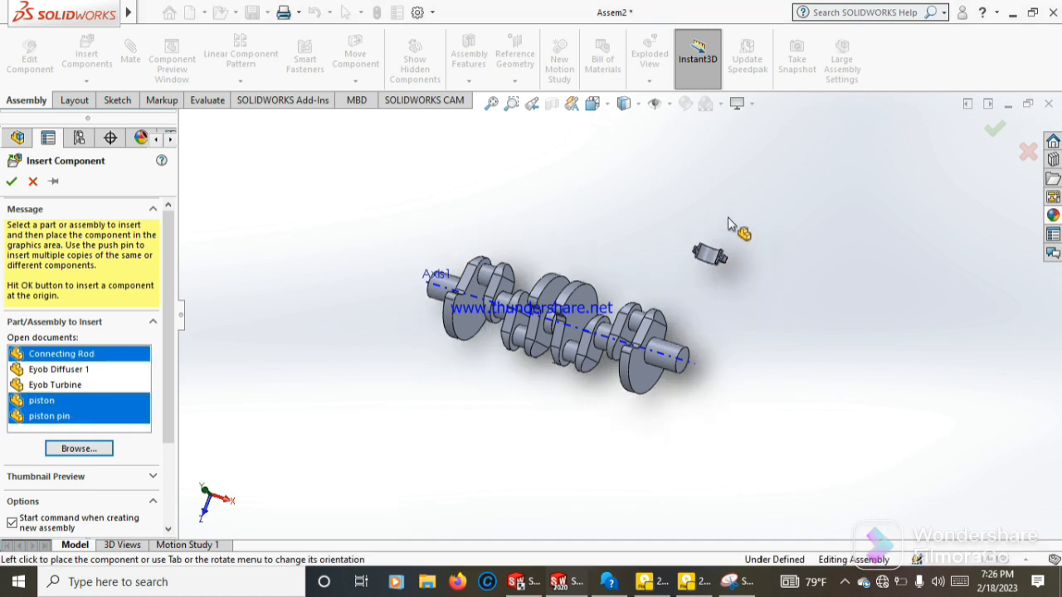
pyautogui.click(724, 236)
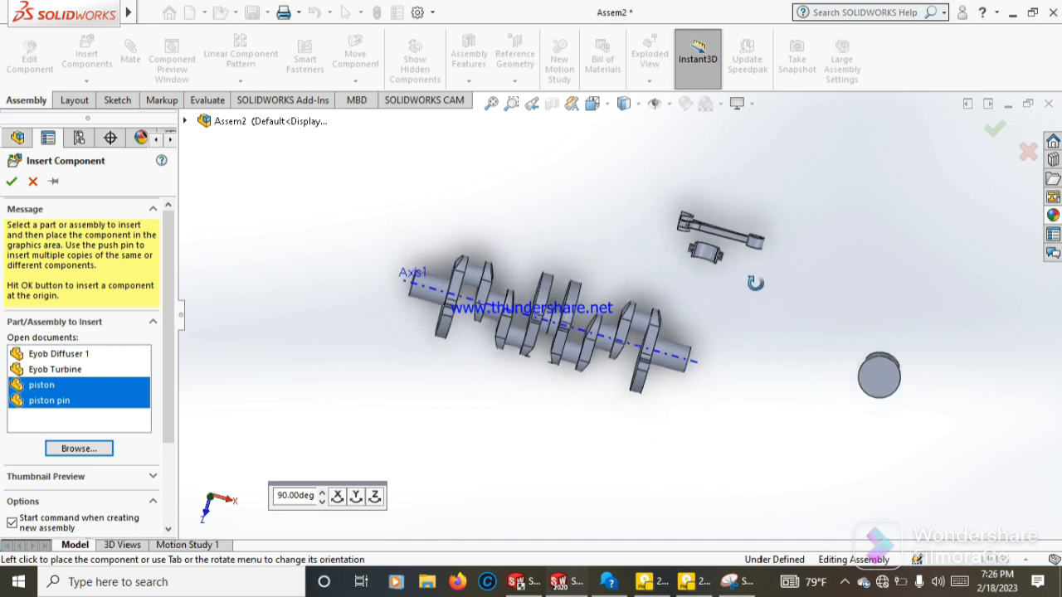
pyautogui.click(741, 201)
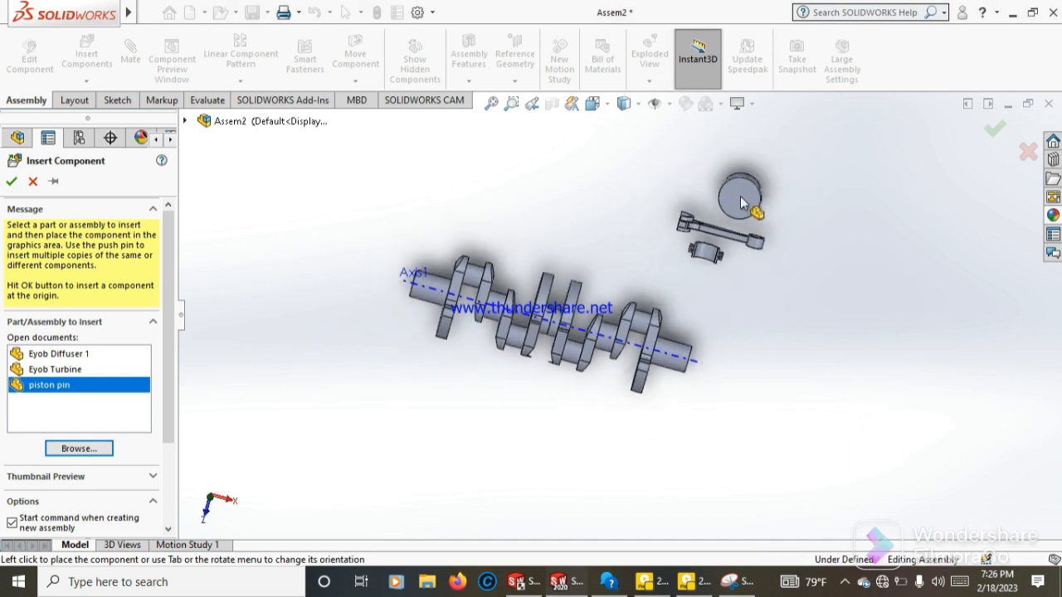
pyautogui.click(724, 261)
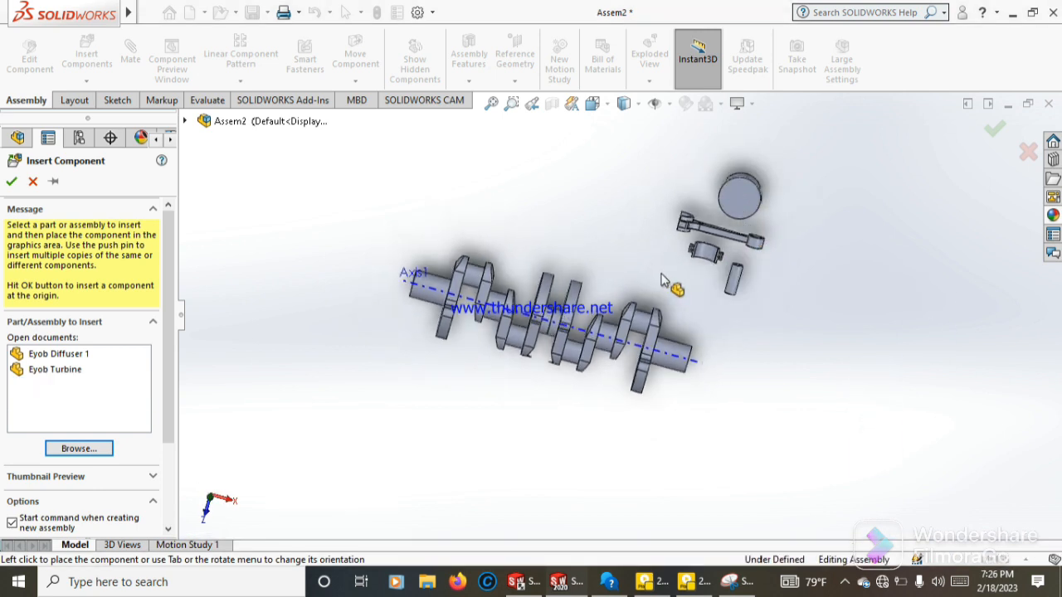
pyautogui.scroll(-3, 572, 290)
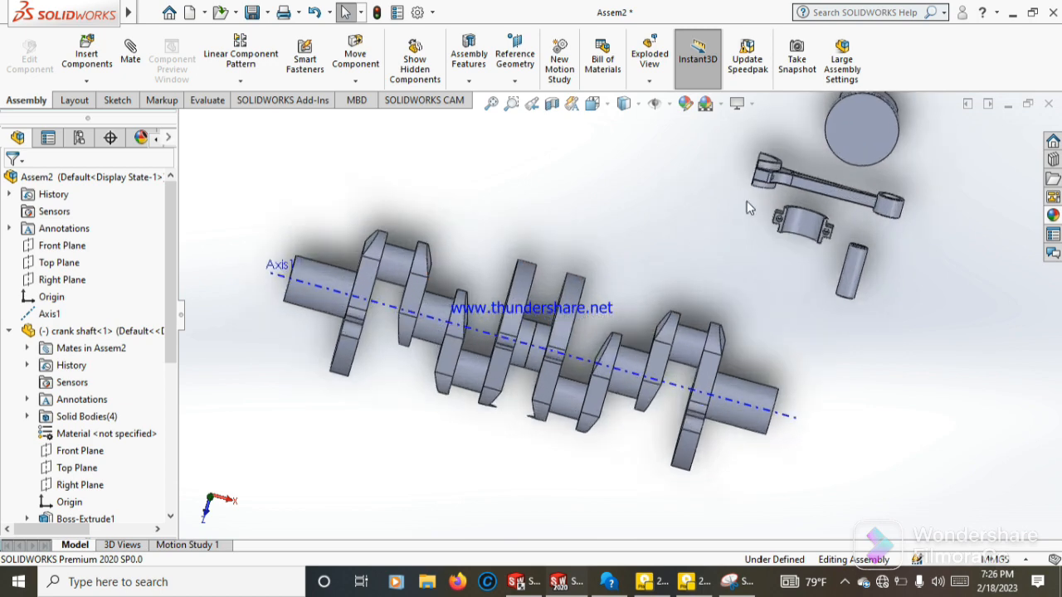
# Rotate the connecting rod and the piston with the move triad so the rod's small end and the piston crown face upward
pyautogui.scroll(2, 746, 207)
pyautogui.moveTo(683, 281); pyautogui.dragTo(788, 211, button='middle')
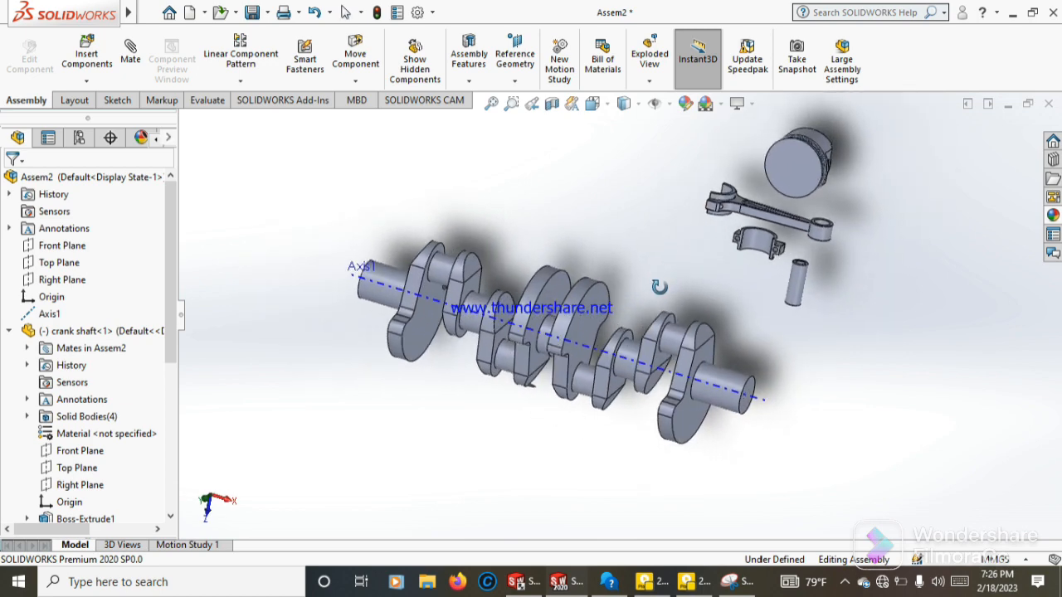
pyautogui.scroll(-4, 802, 199)
pyautogui.scroll(1, 800, 184)
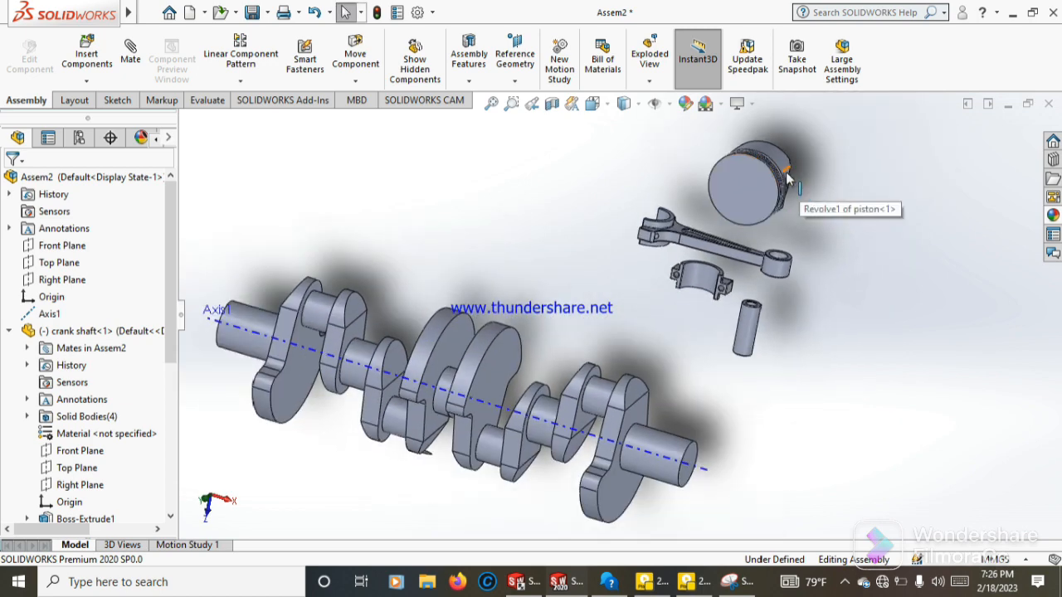
pyautogui.click(678, 235)
pyautogui.rightClick(679, 234)
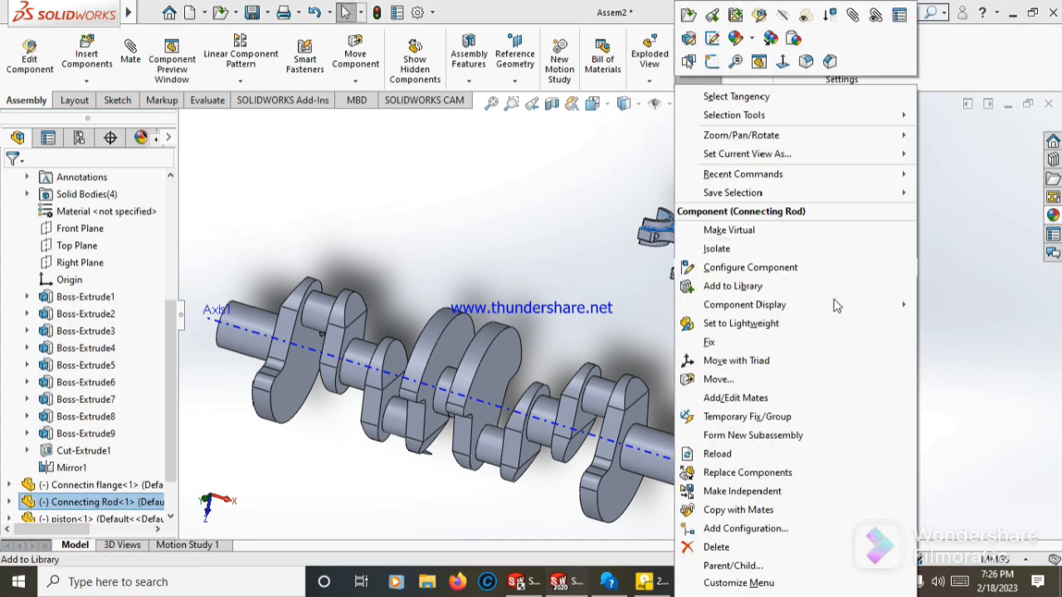
pyautogui.click(772, 354)
pyautogui.moveTo(776, 288); pyautogui.dragTo(821, 192)
pyautogui.scroll(-4, 758, 183)
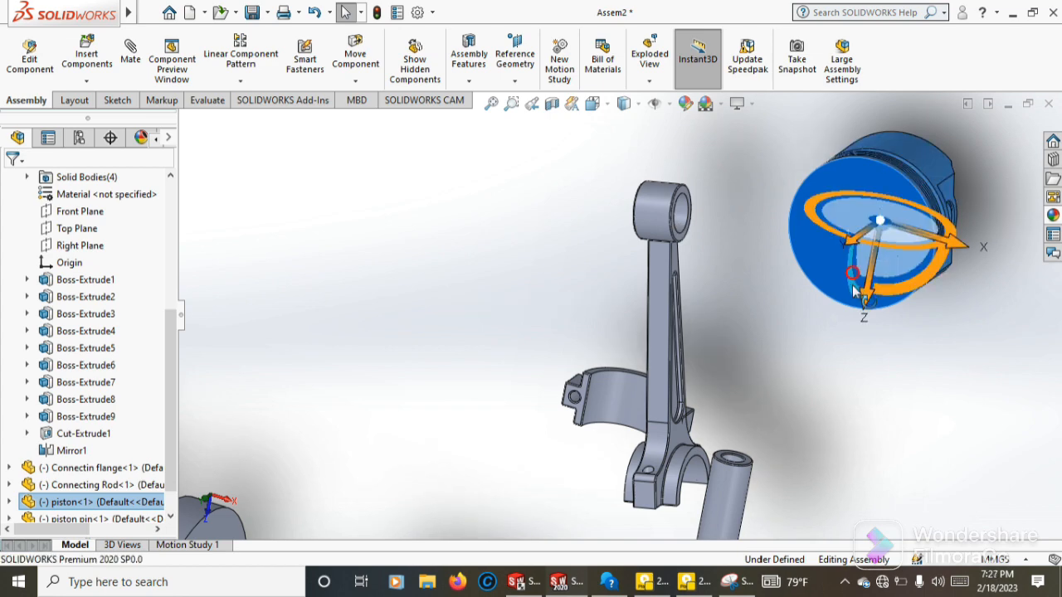
pyautogui.moveTo(854, 278); pyautogui.dragTo(853, 170)
pyautogui.click(763, 350)
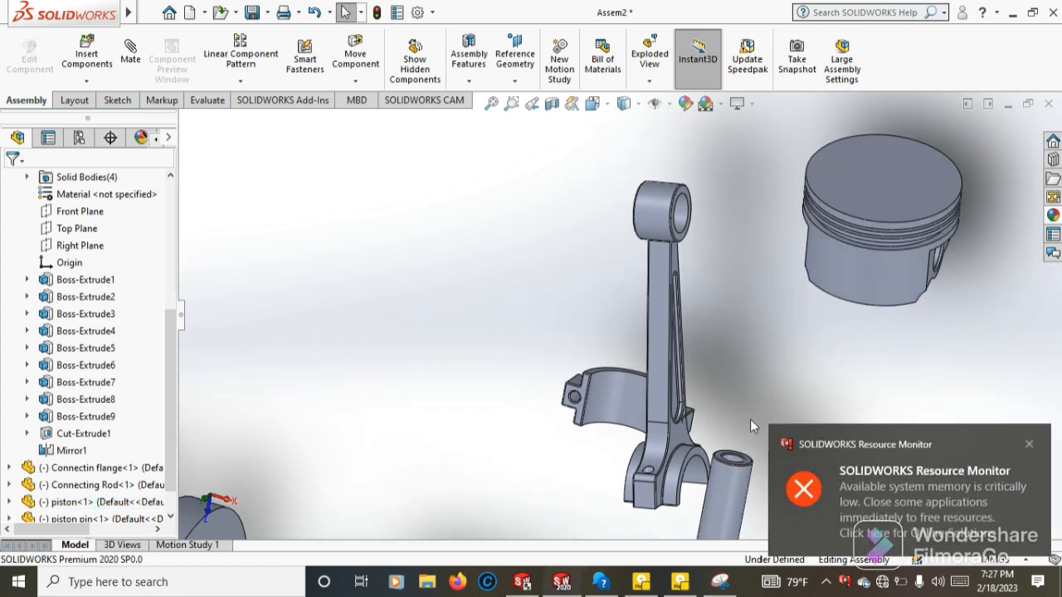
# Move the piston pin and the connecting flange clear of the connecting rod, one on each side of it
pyautogui.moveTo(723, 477); pyautogui.dragTo(763, 337)
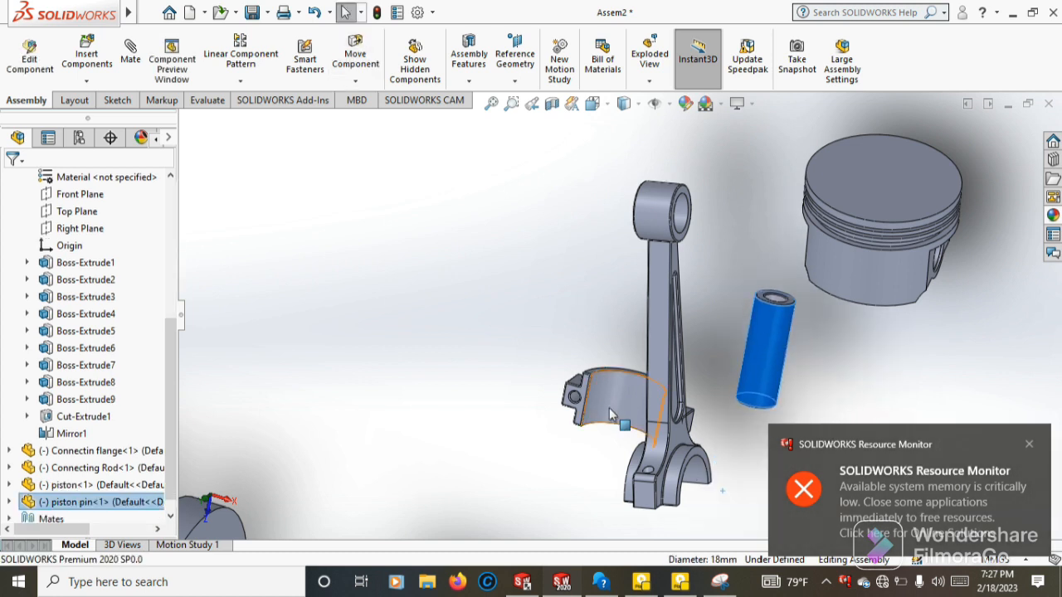
pyautogui.moveTo(611, 414); pyautogui.dragTo(521, 384)
pyautogui.click(88, 81)
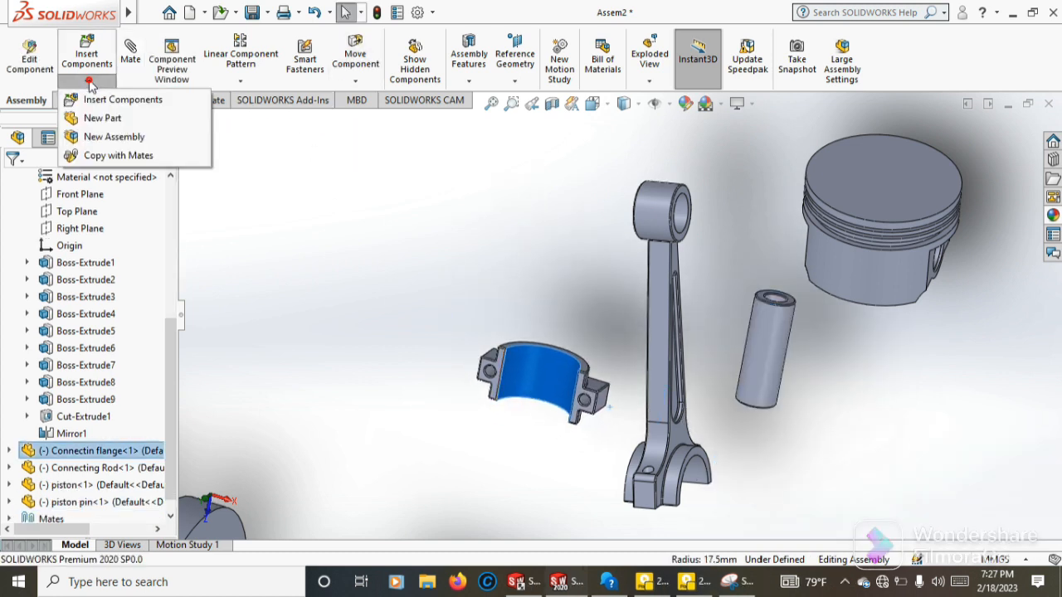
pyautogui.click(287, 205)
pyautogui.click(137, 58)
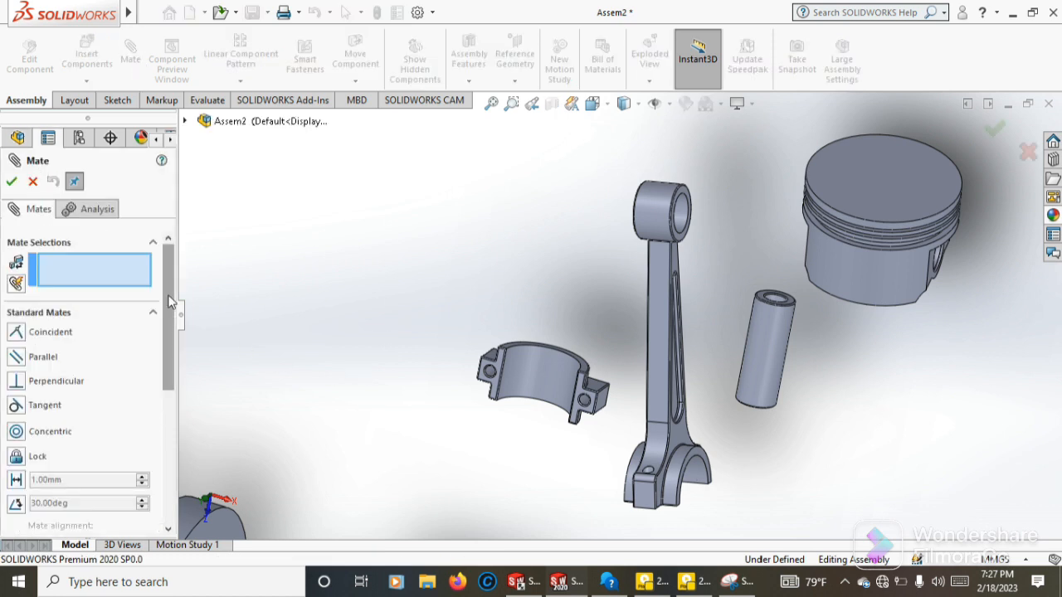
pyautogui.click(154, 316)
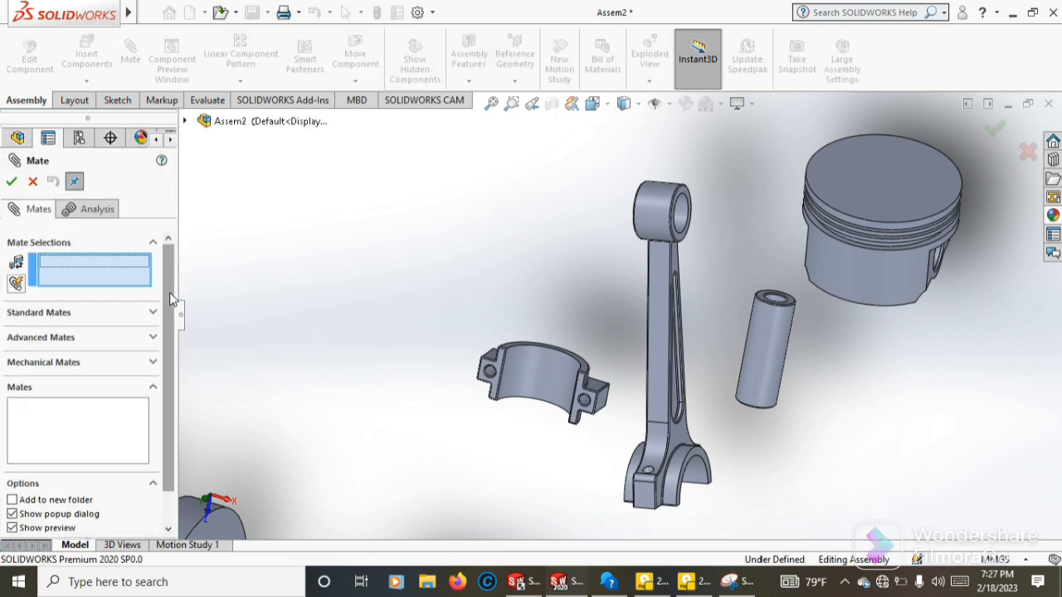
pyautogui.click(152, 336)
pyautogui.click(16, 401)
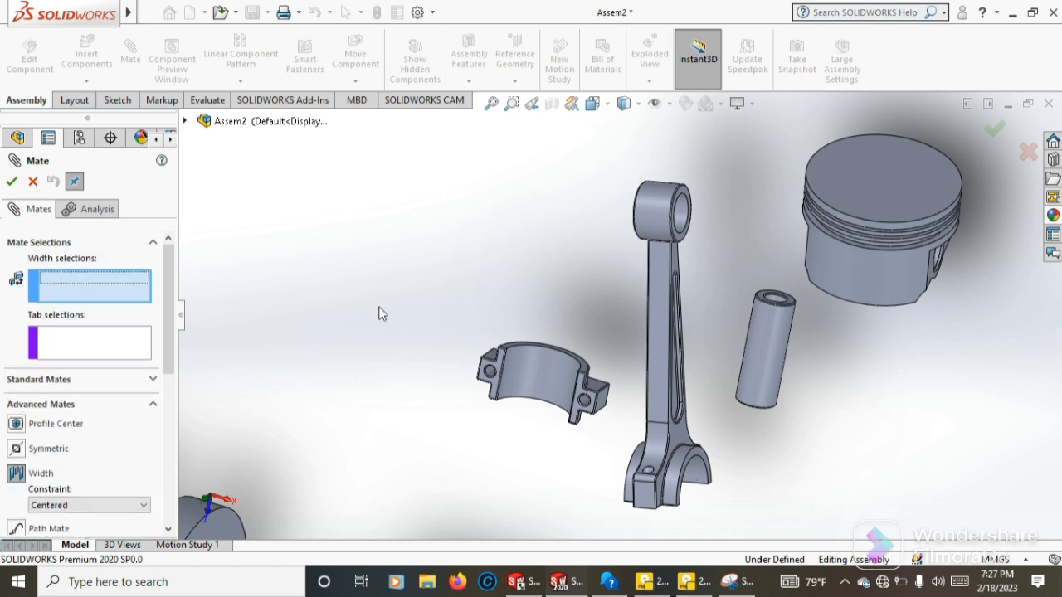
pyautogui.click(152, 243)
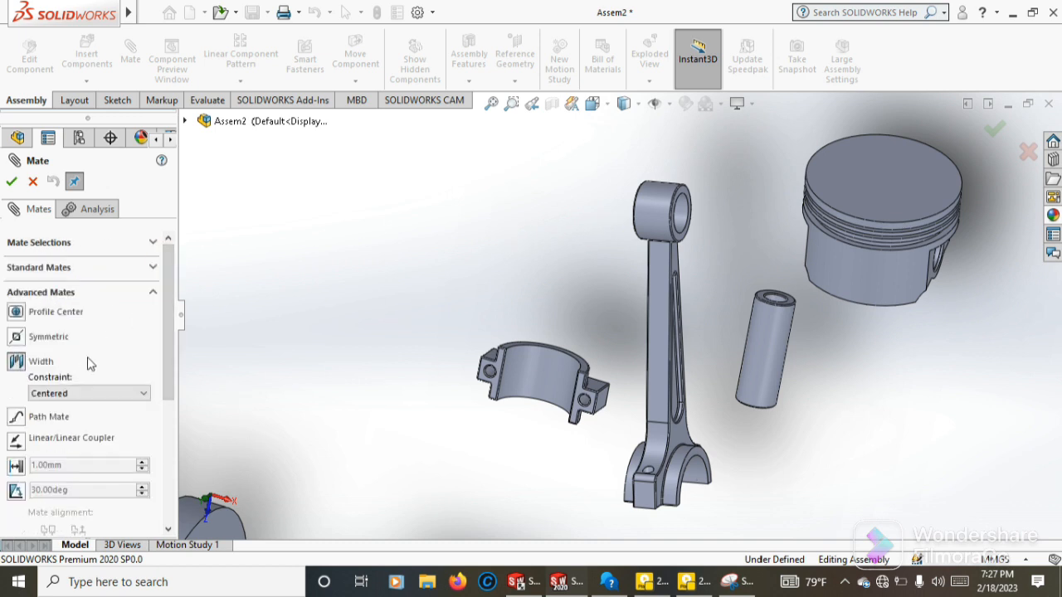
pyautogui.click(155, 294)
pyautogui.click(163, 267)
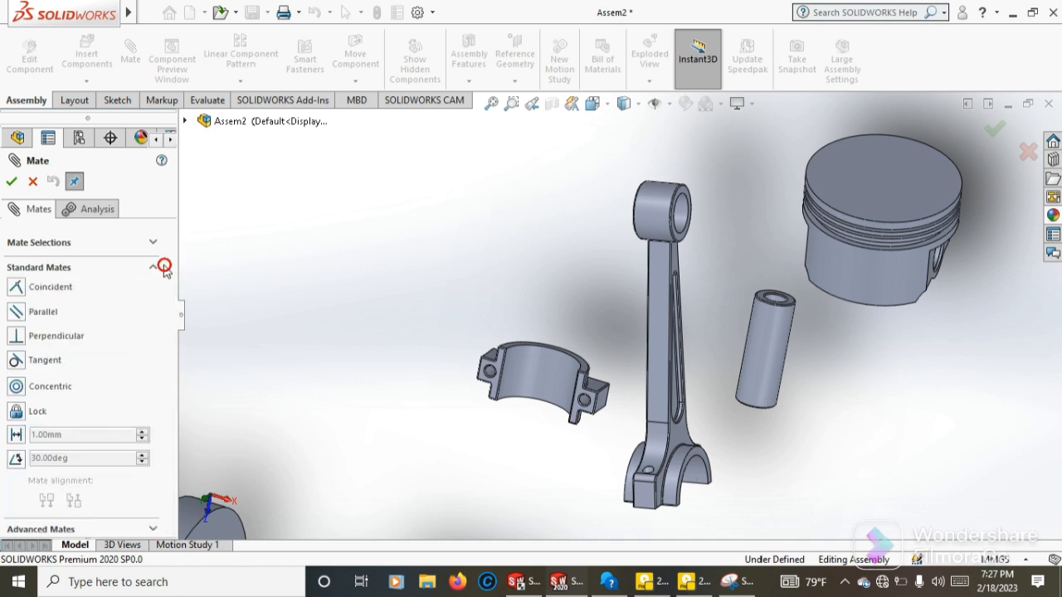
pyautogui.moveTo(170, 296)
pyautogui.mouseDown()
pyautogui.moveTo(173, 368)
pyautogui.moveTo(178, 283)
pyautogui.mouseUp()
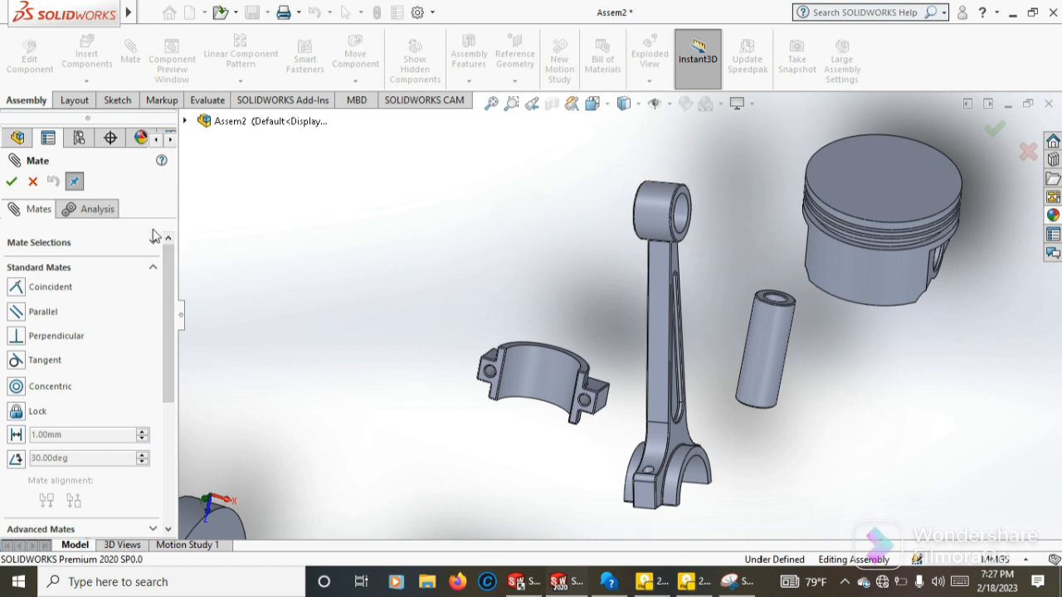
# In multiple mate mode, make the piston pin's outer face and the piston's pin hole concentric with the connecting rod's small-end bore
pyautogui.click(154, 243)
pyautogui.click(16, 283)
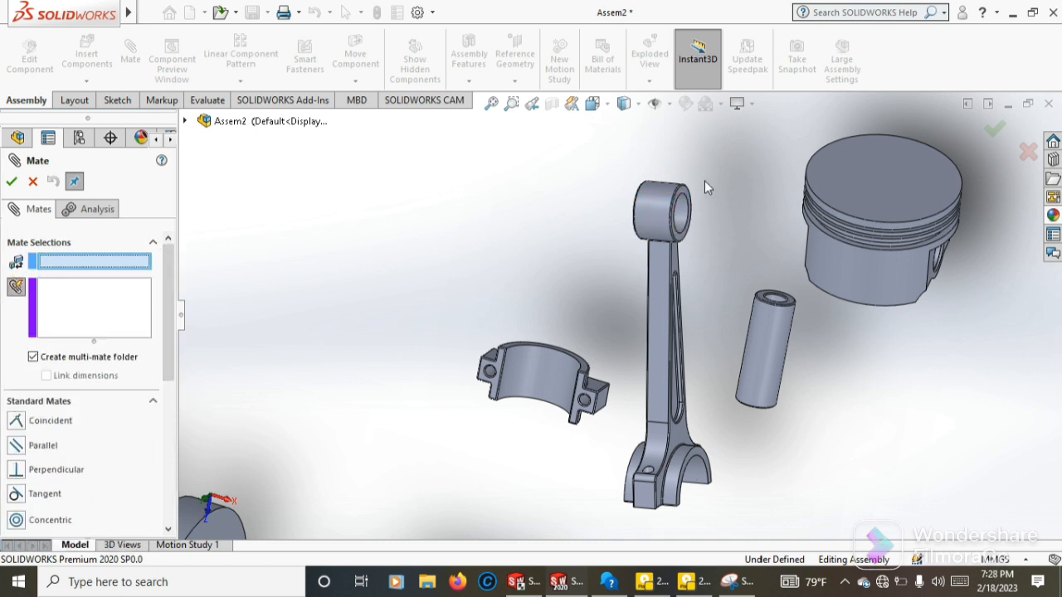
pyautogui.scroll(-2, 704, 180)
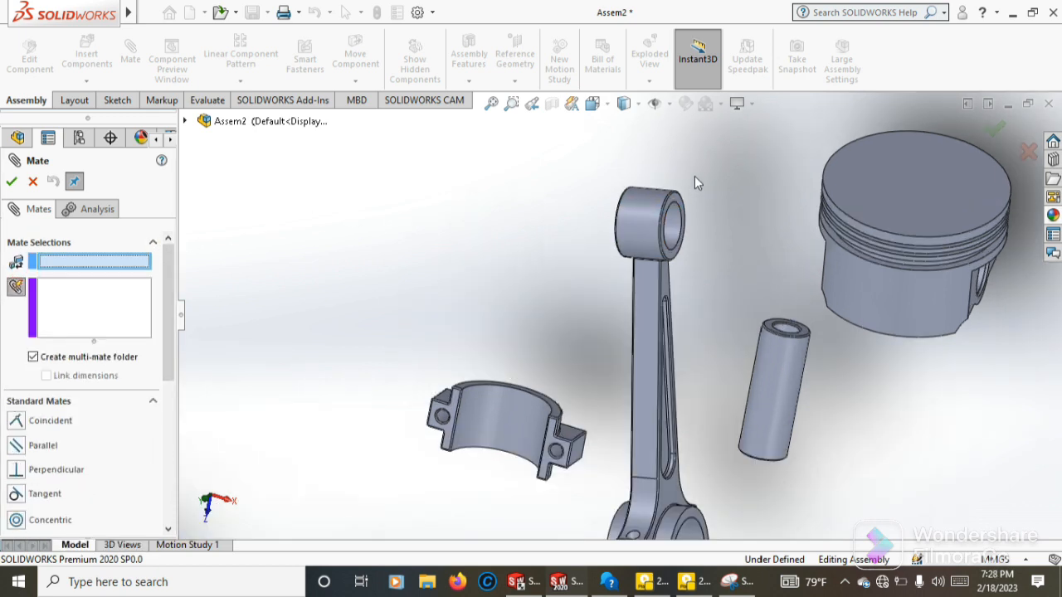
pyautogui.click(675, 233)
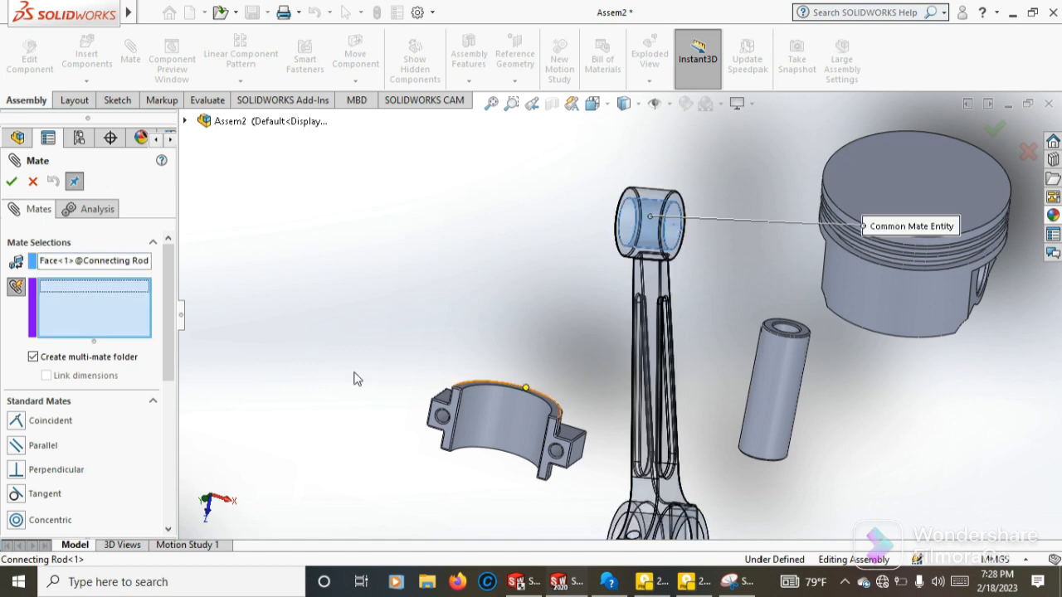
pyautogui.click(787, 387)
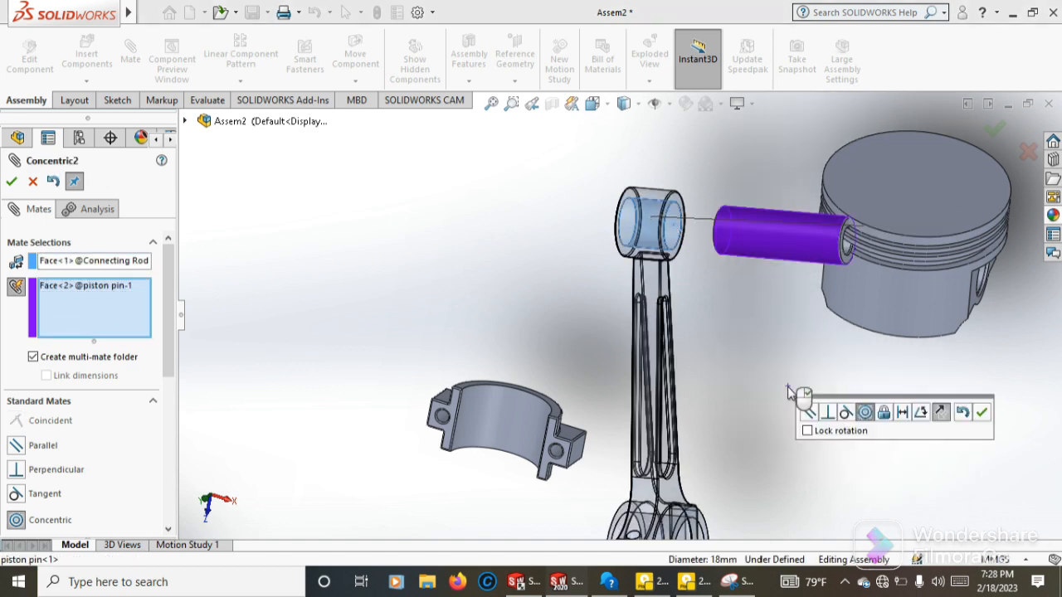
pyautogui.moveTo(802, 348); pyautogui.dragTo(958, 357, button='middle')
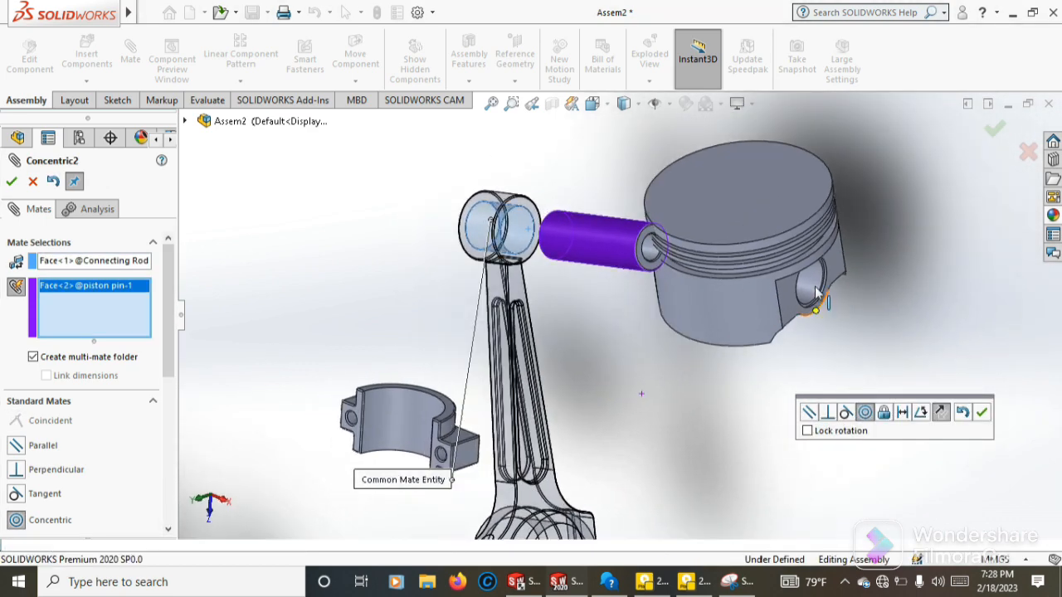
pyautogui.click(811, 287)
pyautogui.moveTo(817, 292); pyautogui.dragTo(719, 323, button='middle')
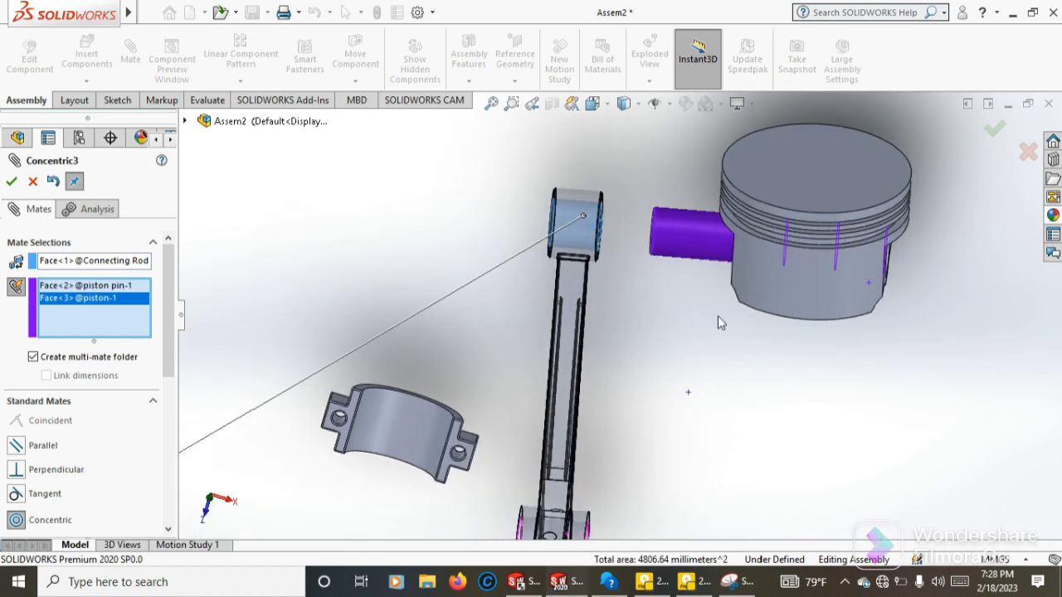
pyautogui.click(12, 181)
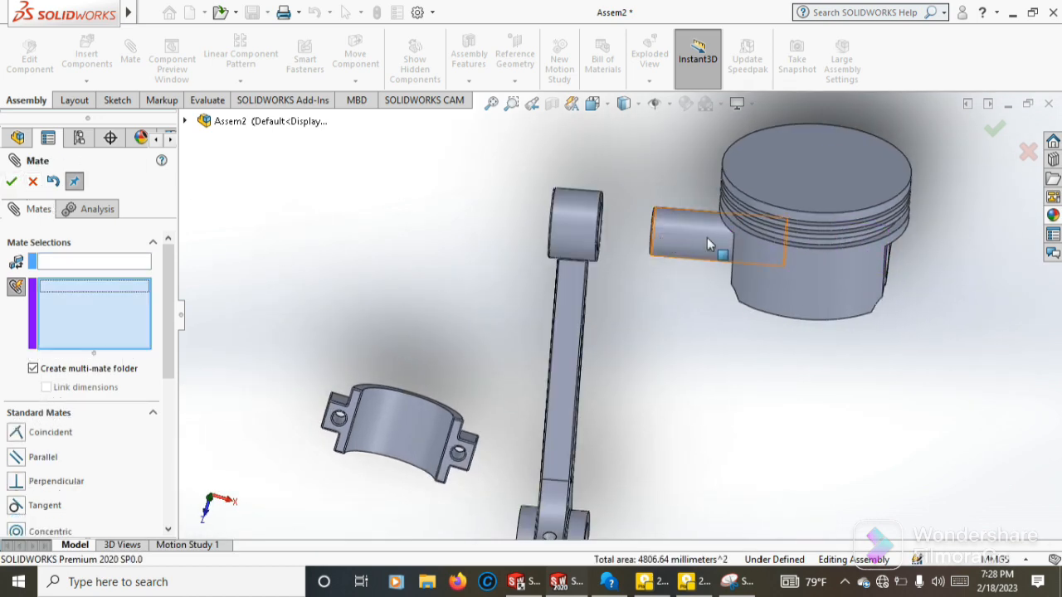
# Slide the piston pin along its axis to the side of the connecting rod opposite the piston, and finish mating
pyautogui.moveTo(709, 243); pyautogui.dragTo(280, 240)
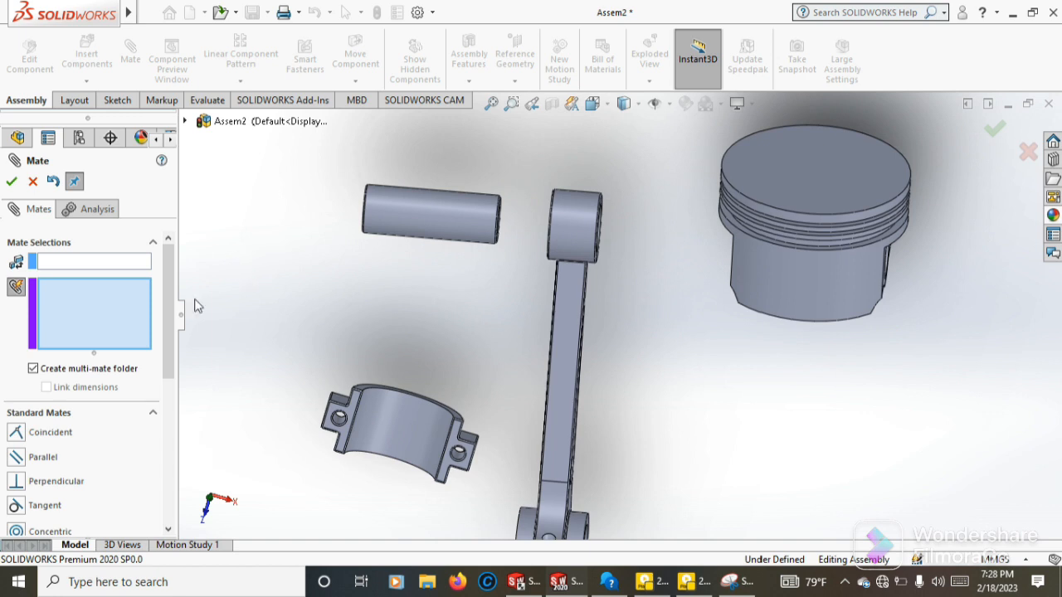
pyautogui.click(152, 242)
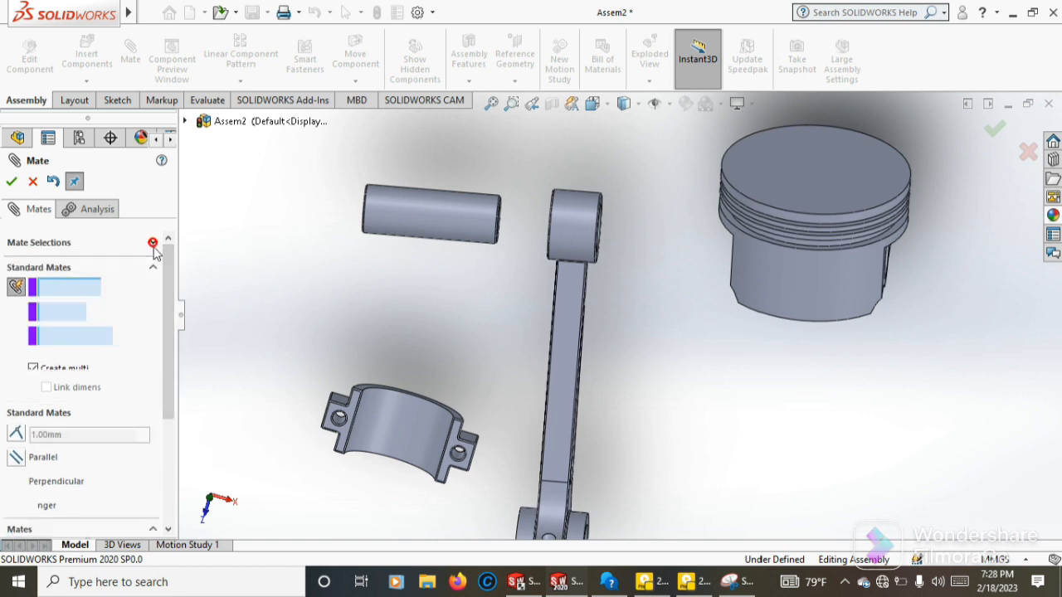
pyautogui.click(153, 267)
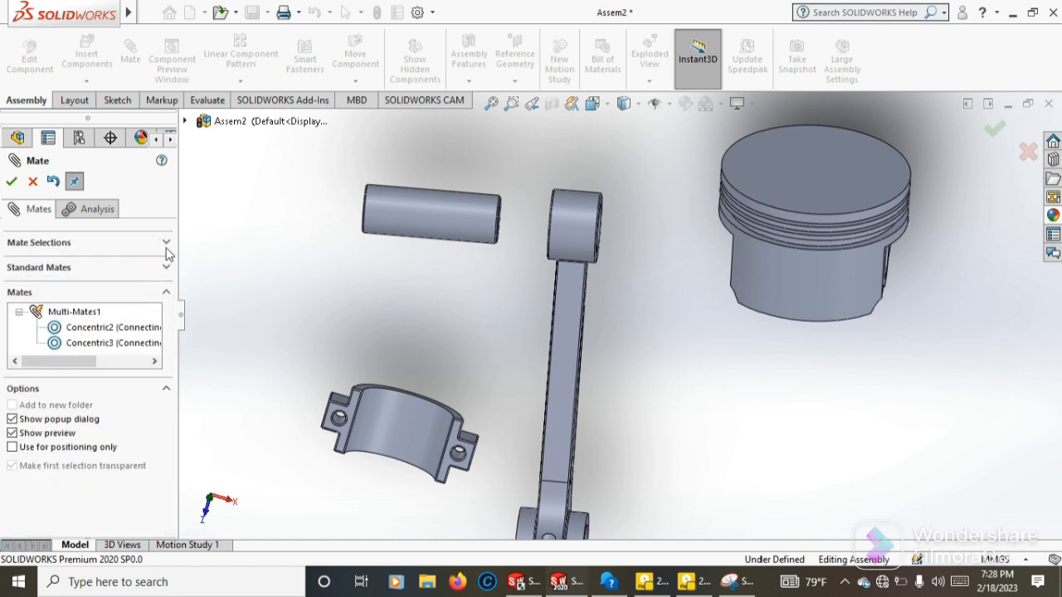
pyautogui.click(9, 182)
pyautogui.click(10, 182)
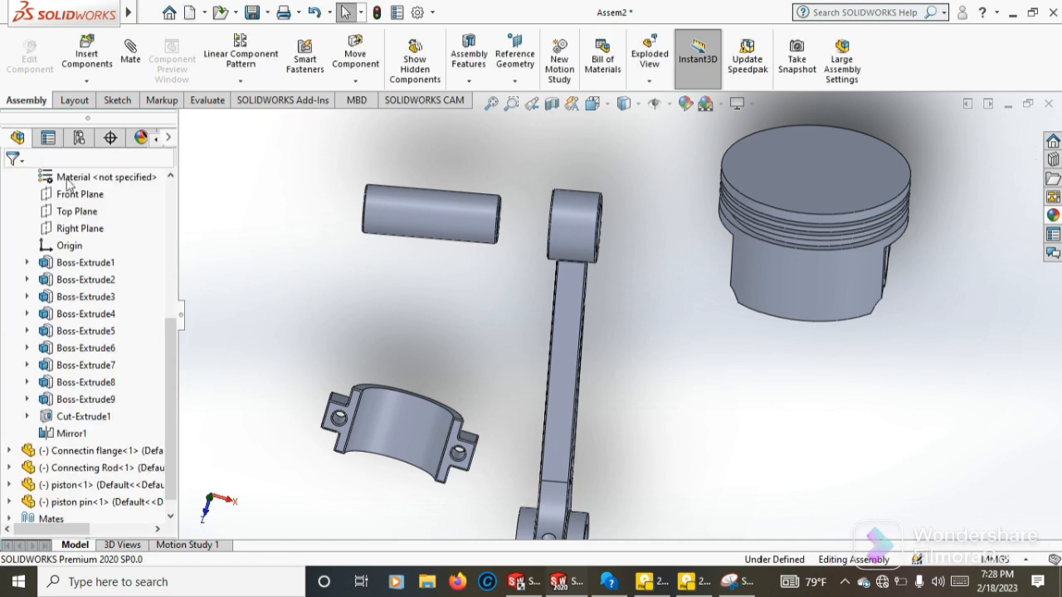
# Add a centered width mate between the connecting rod's two small-end side faces and the piston pin's two end faces
pyautogui.moveTo(446, 171); pyautogui.dragTo(424, 182, button='middle')
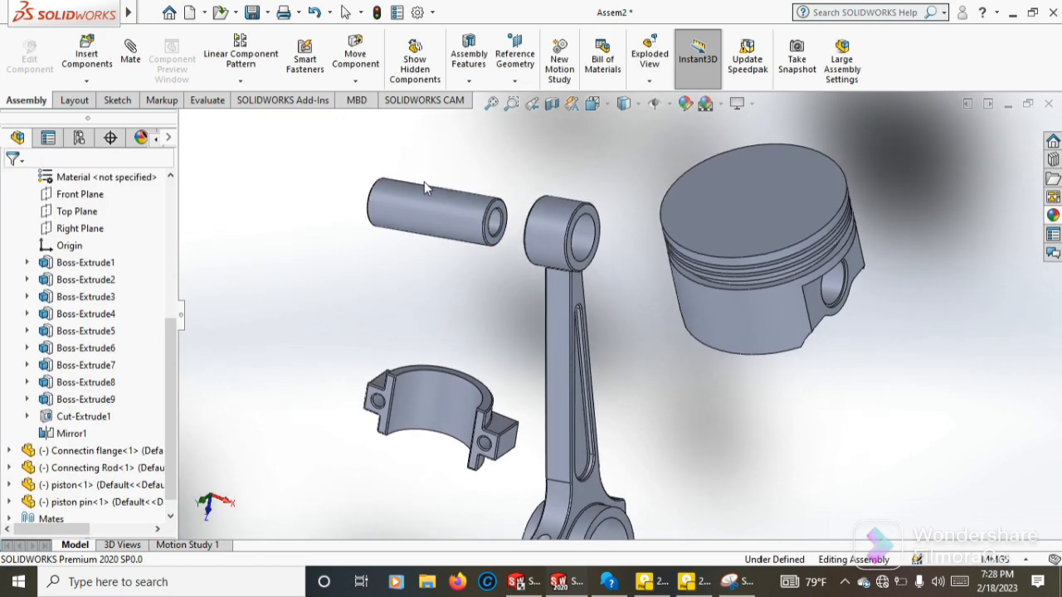
pyautogui.click(134, 70)
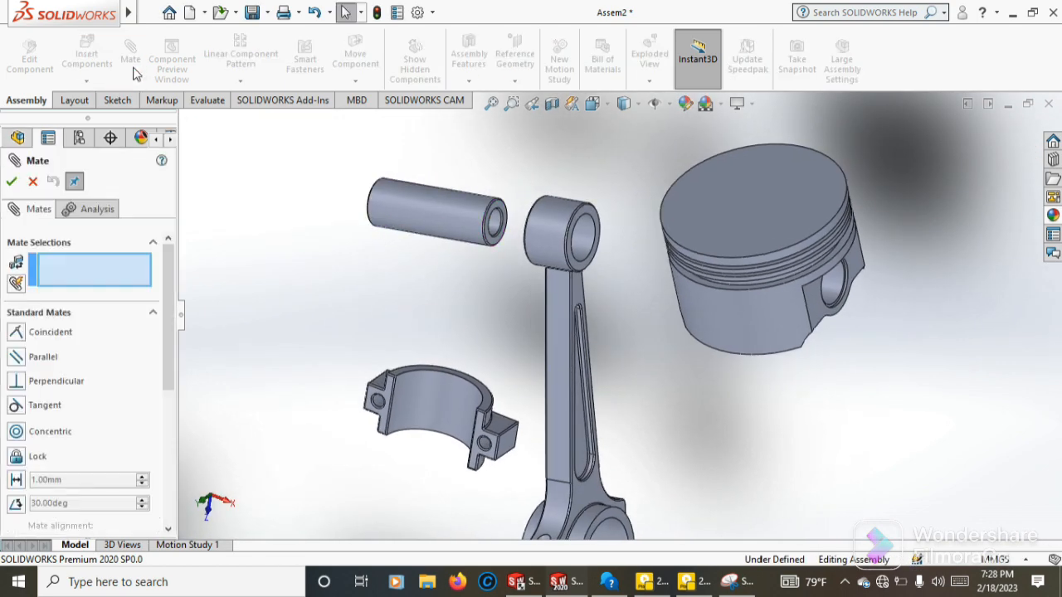
pyautogui.click(153, 313)
pyautogui.click(154, 334)
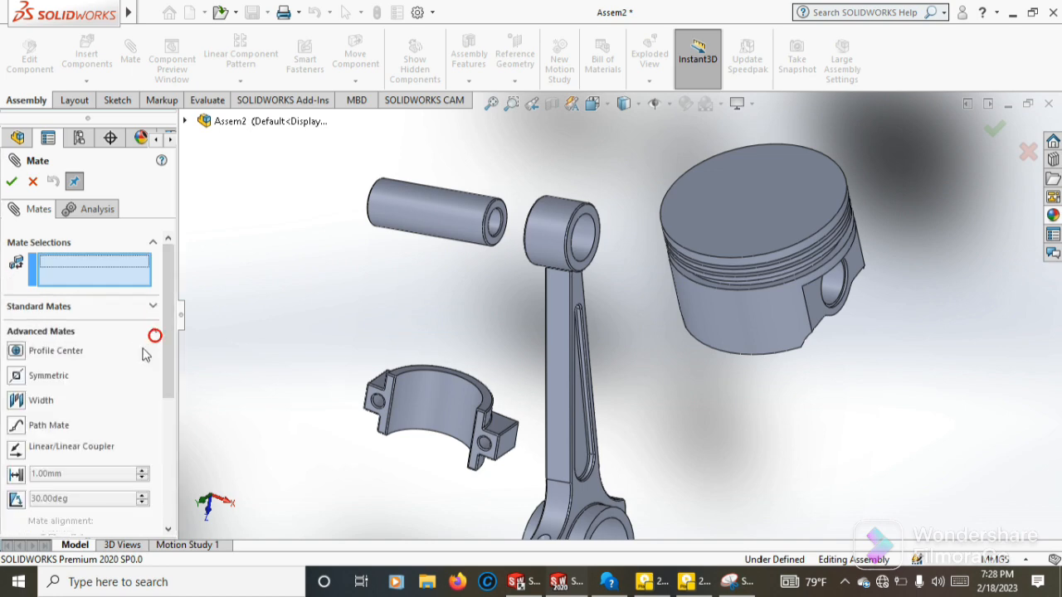
pyautogui.click(18, 401)
pyautogui.scroll(-3, 569, 217)
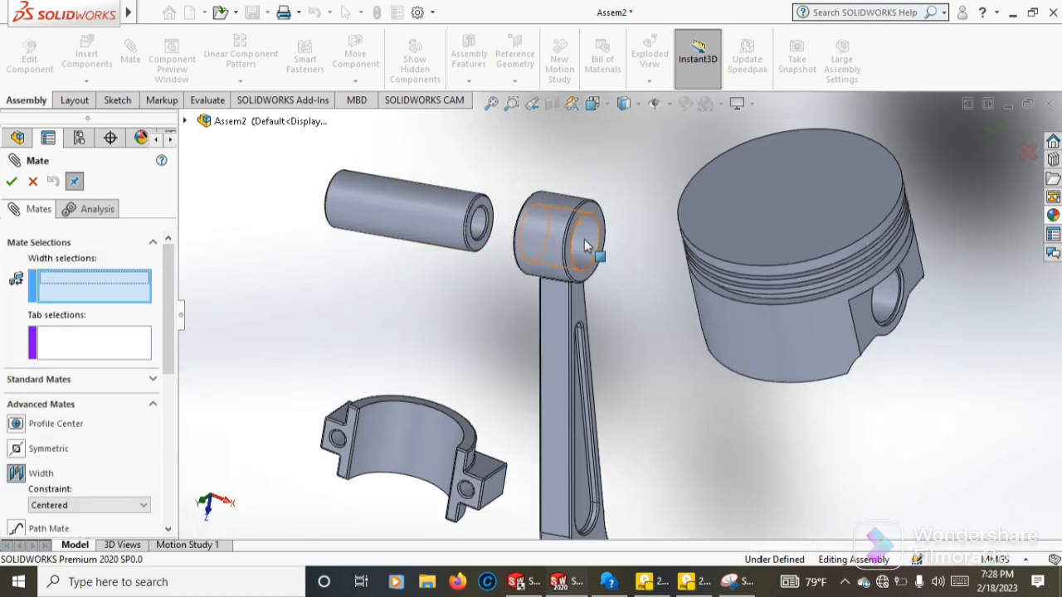
pyautogui.click(549, 199)
pyautogui.moveTo(506, 171); pyautogui.dragTo(564, 215, button='middle')
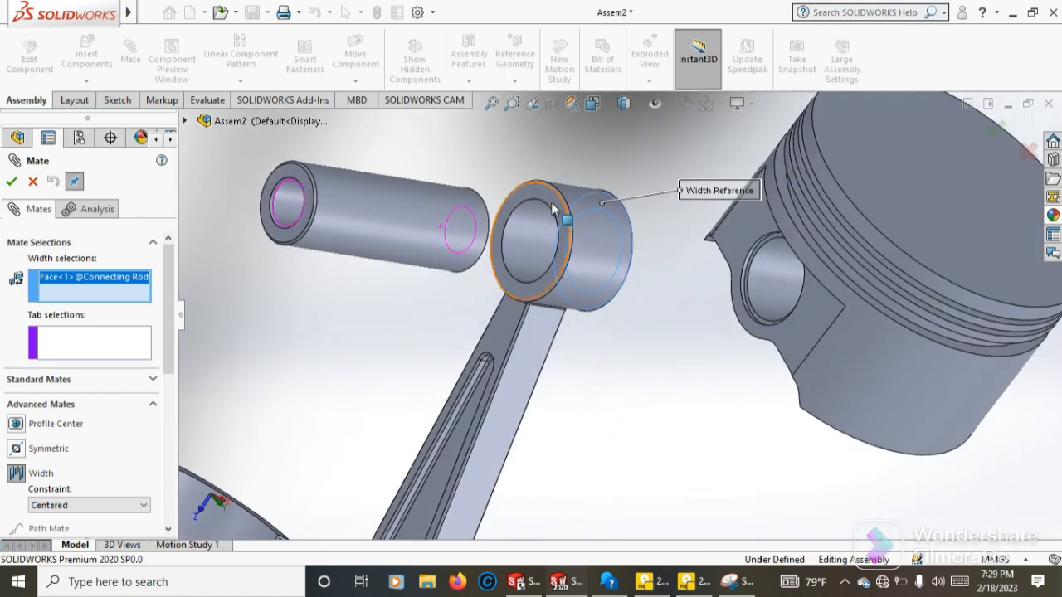
pyautogui.click(564, 215)
pyautogui.moveTo(604, 177); pyautogui.dragTo(596, 209, button='middle')
pyautogui.click(500, 199)
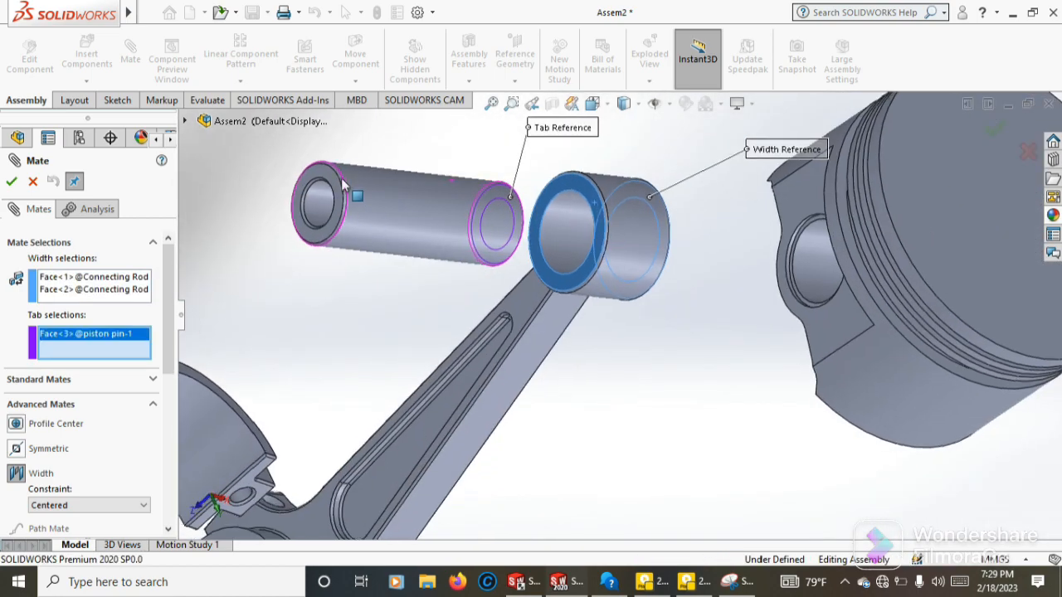
pyautogui.click(328, 173)
pyautogui.moveTo(697, 313); pyautogui.dragTo(674, 216, button='middle')
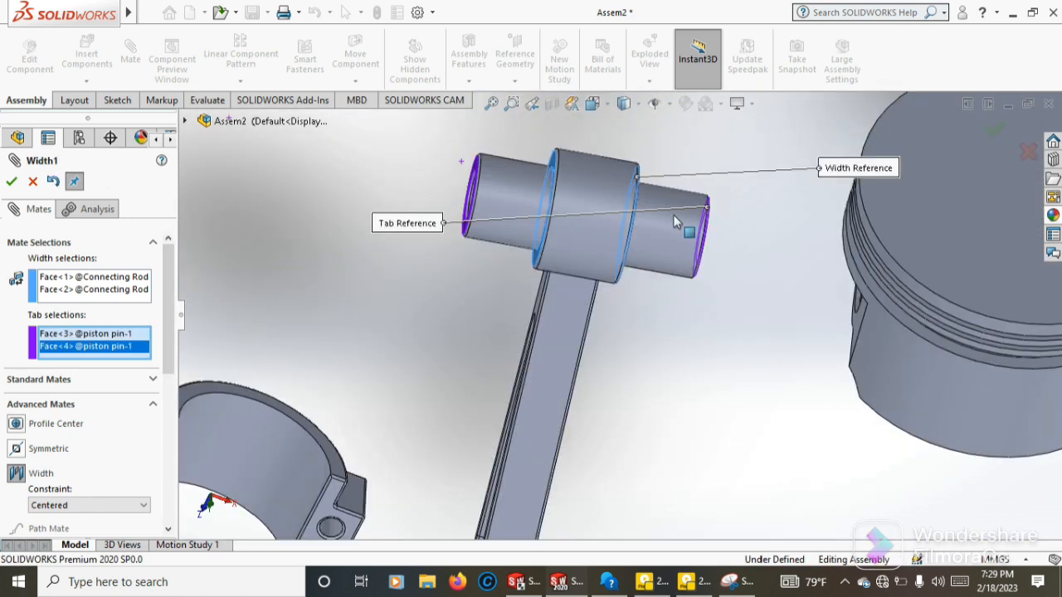
pyautogui.click(139, 505)
pyautogui.click(11, 180)
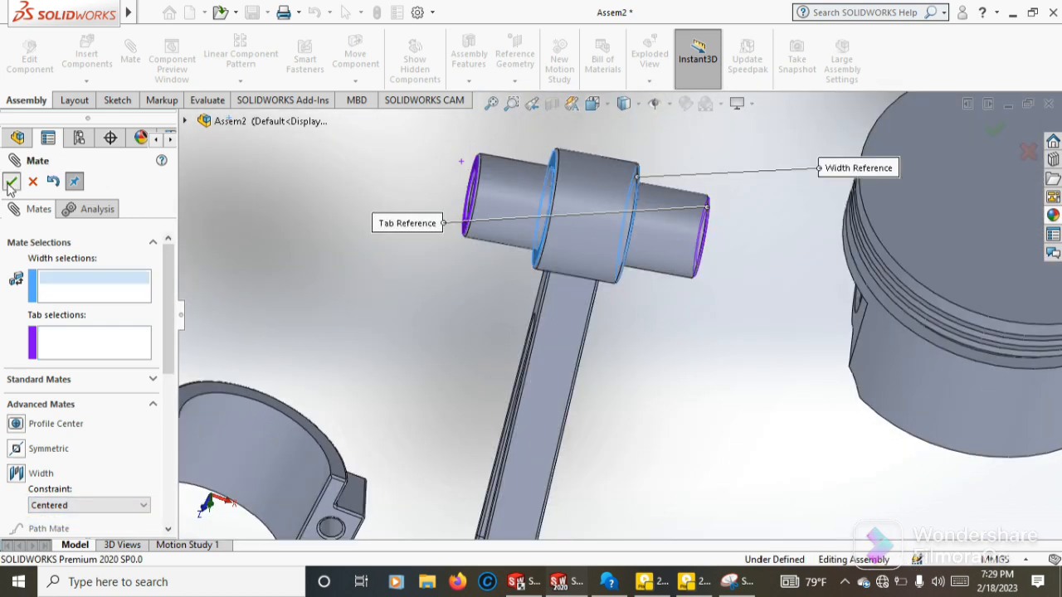
# Add a centered width mate between the connecting rod's small-end side faces and the piston's two flat pin-boss faces
pyautogui.moveTo(325, 225); pyautogui.dragTo(498, 199, button='middle')
pyautogui.click(544, 158)
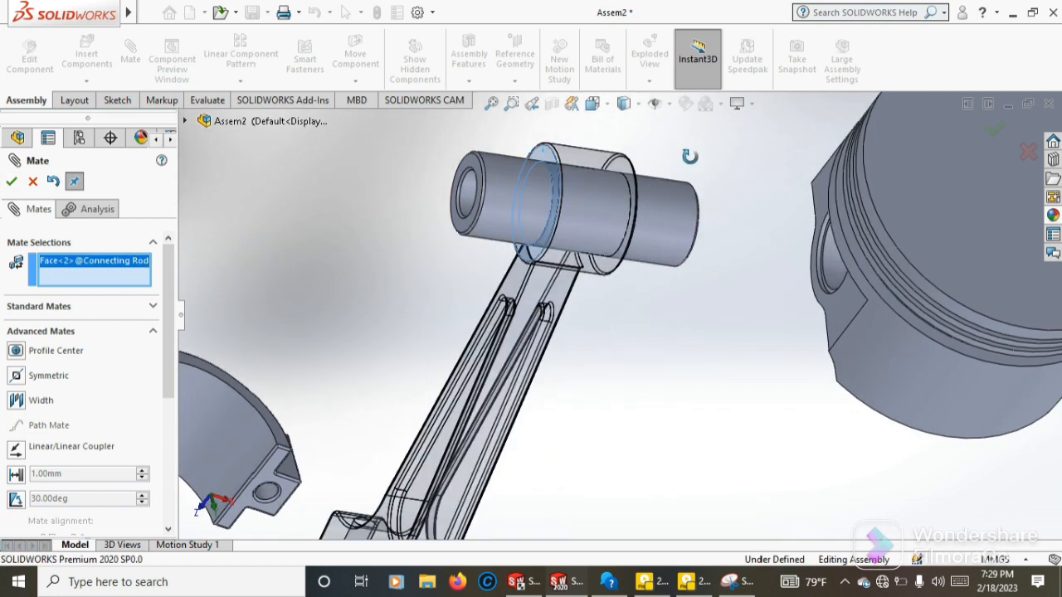
pyautogui.moveTo(689, 157); pyautogui.dragTo(919, 319, button='middle')
pyautogui.click(40, 400)
pyautogui.click(641, 172)
pyautogui.click(800, 328)
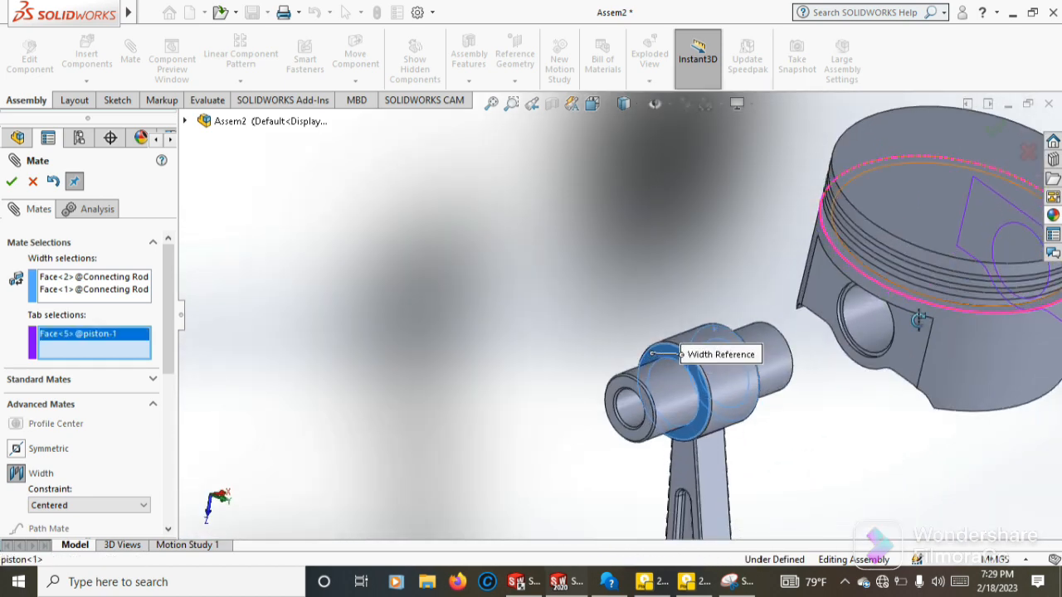
pyautogui.click(822, 292)
pyautogui.click(744, 386)
pyautogui.scroll(3, 755, 403)
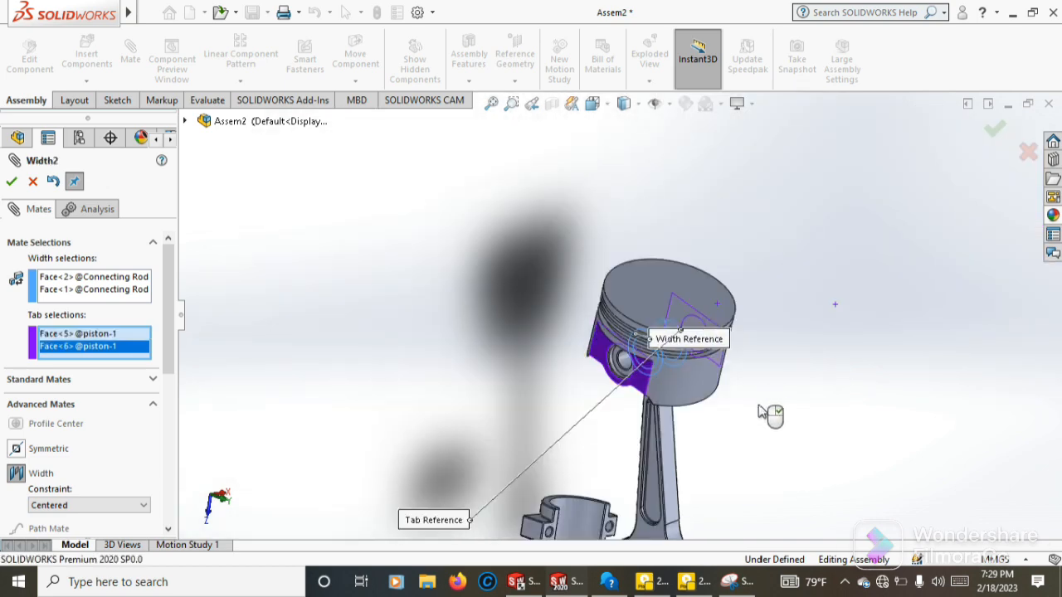
pyautogui.moveTo(766, 415); pyautogui.dragTo(789, 319, button='middle')
pyautogui.click(11, 181)
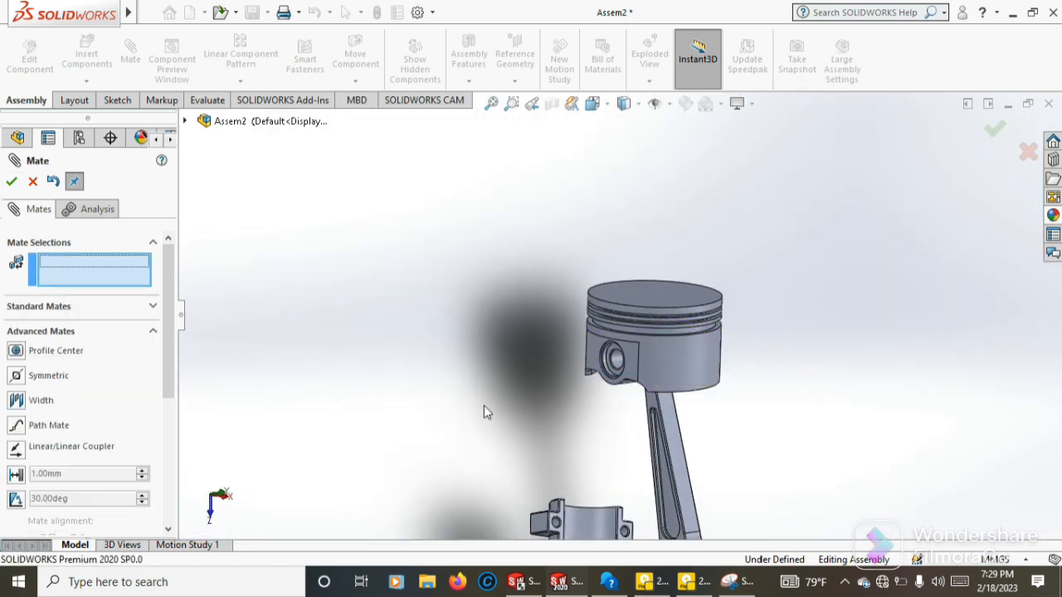
# Add a standard concentric mate between one bolt hole of the connecting flange and a bolt hole of the connecting rod's big end
pyautogui.scroll(3, 539, 433)
pyautogui.click(154, 243)
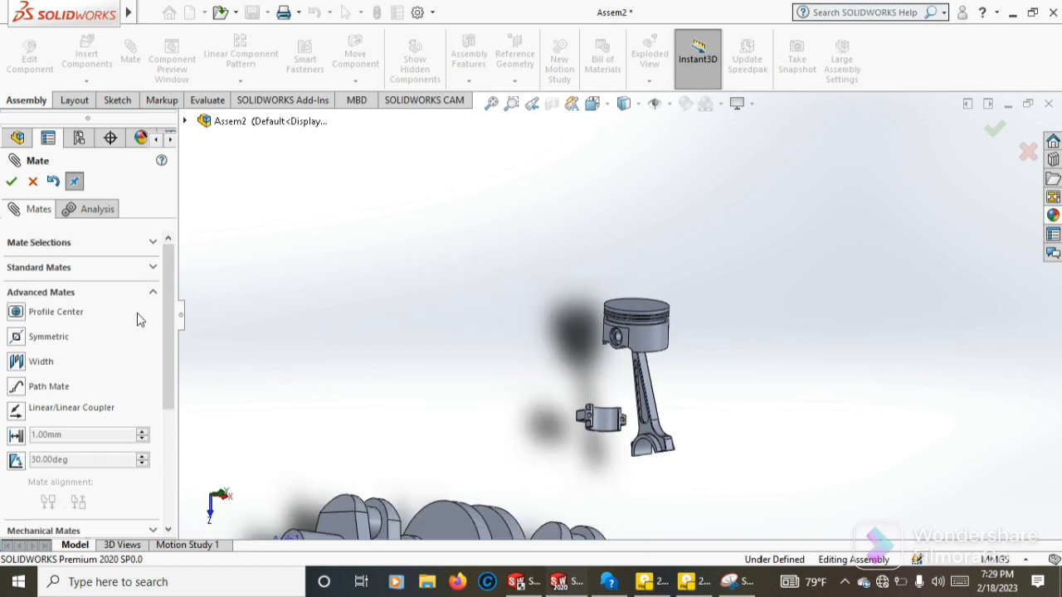
pyautogui.click(153, 269)
pyautogui.click(155, 243)
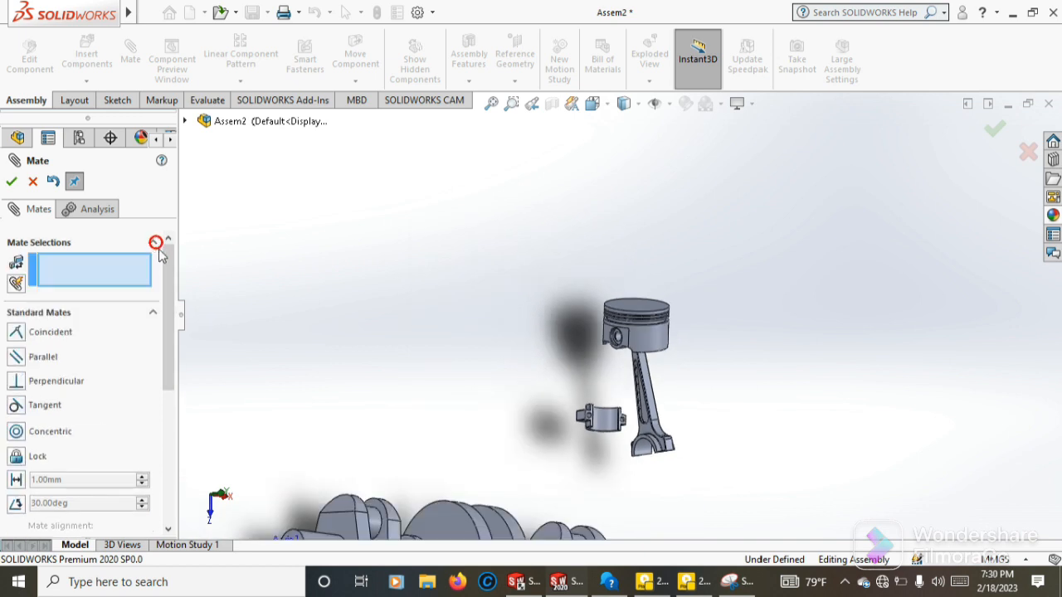
pyautogui.scroll(-5, 628, 462)
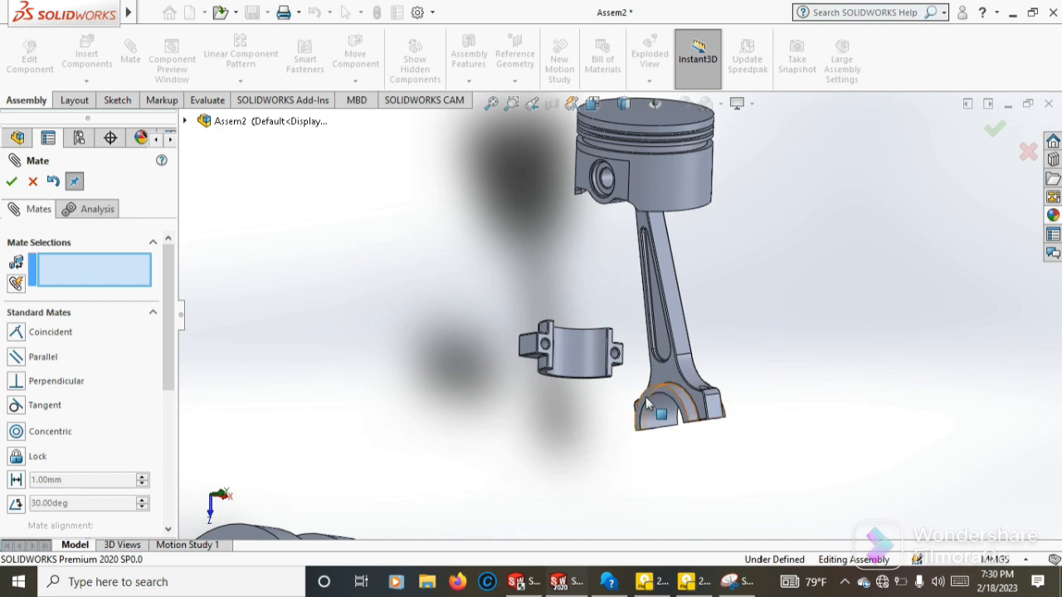
pyautogui.scroll(-4, 618, 365)
pyautogui.click(603, 331)
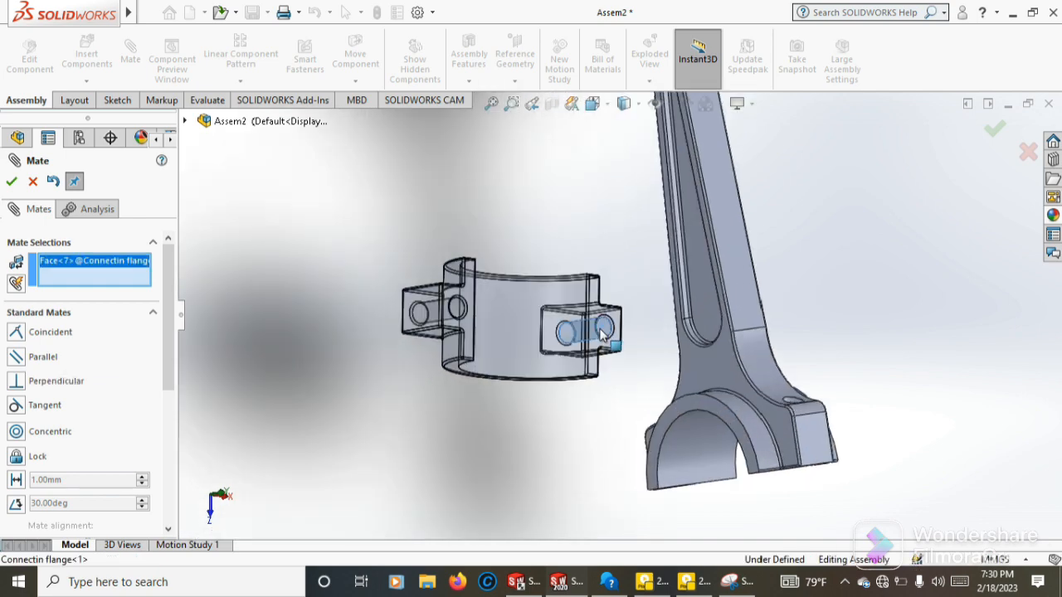
pyautogui.moveTo(858, 332); pyautogui.dragTo(789, 412, button='middle')
pyautogui.click(793, 403)
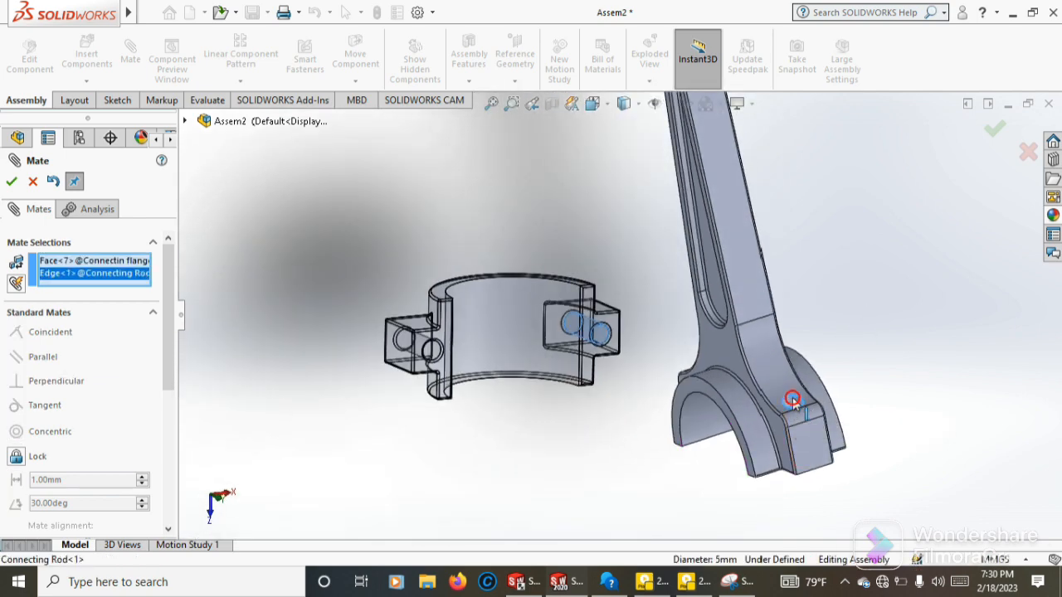
pyautogui.rightClick(120, 279)
pyautogui.click(147, 301)
pyautogui.moveTo(830, 381); pyautogui.dragTo(796, 420, button='middle')
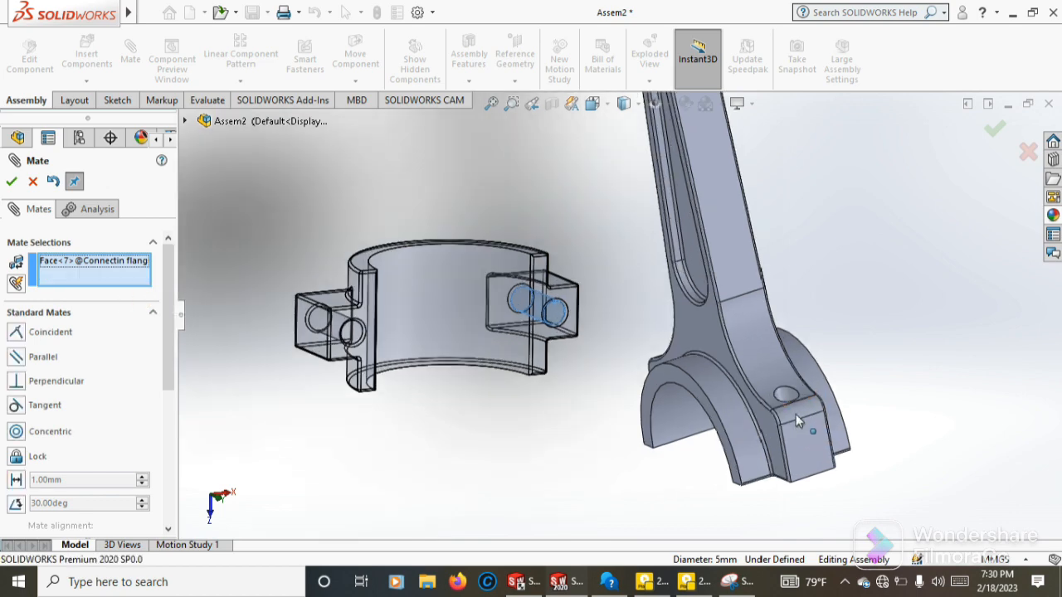
pyautogui.click(790, 399)
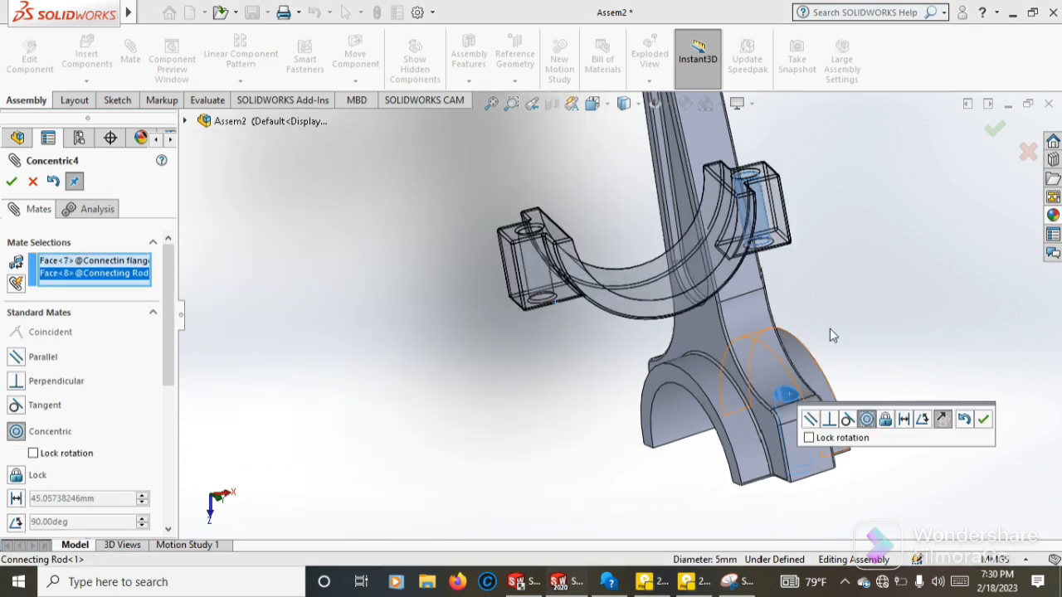
pyautogui.scroll(2, 832, 309)
pyautogui.moveTo(839, 309); pyautogui.dragTo(856, 301, button='middle')
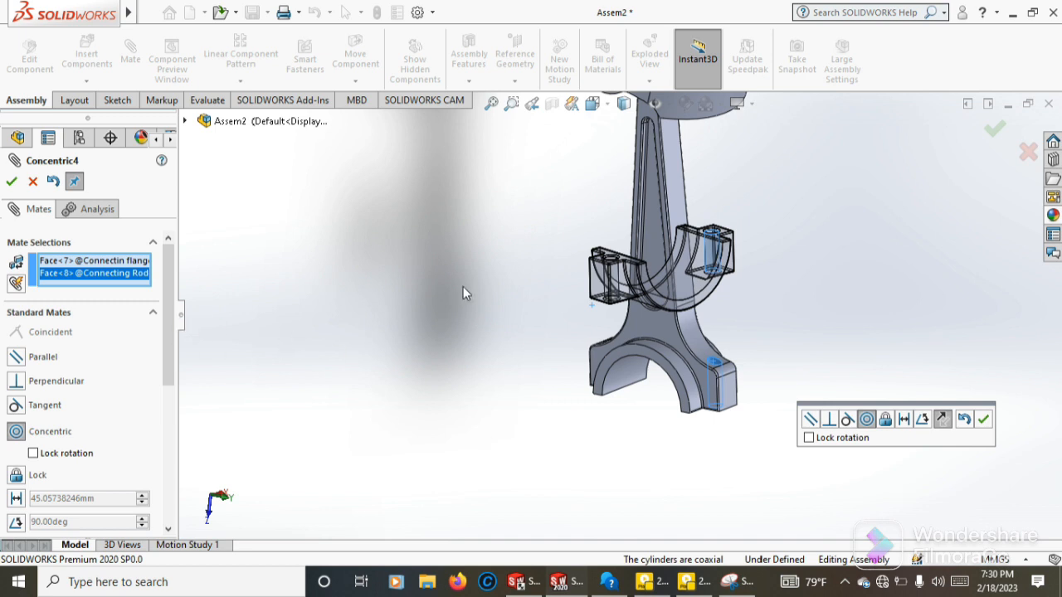
pyautogui.click(12, 181)
# Make the connecting flange's other bolt hole concentric with the remaining bolt hole of the connecting rod's big end
pyautogui.scroll(-2, 614, 241)
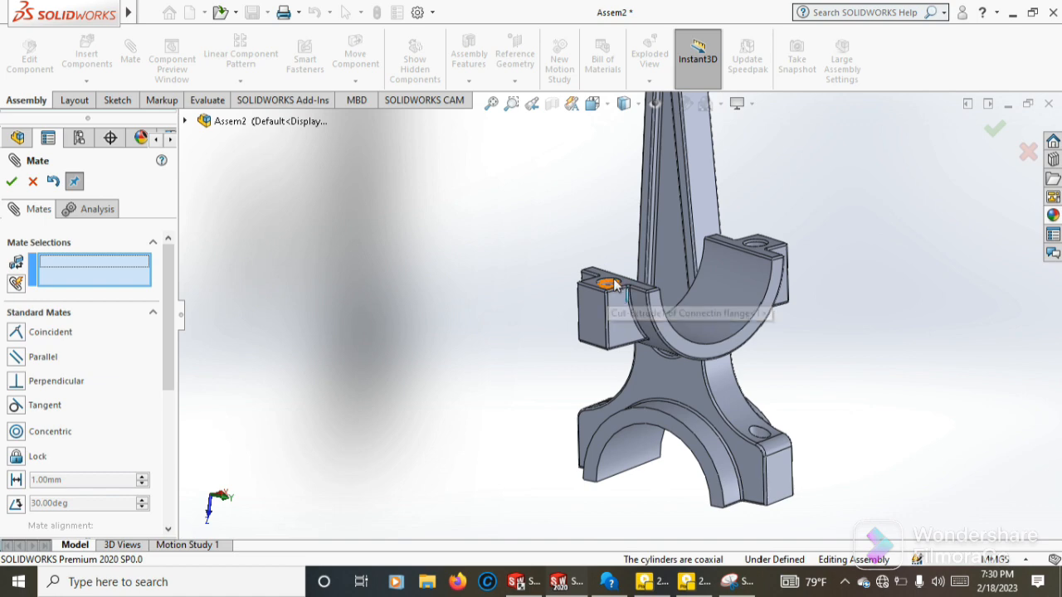
pyautogui.moveTo(614, 284)
pyautogui.mouseDown(button='middle')
pyautogui.moveTo(627, 269)
pyautogui.moveTo(615, 303)
pyautogui.mouseUp(button='middle')
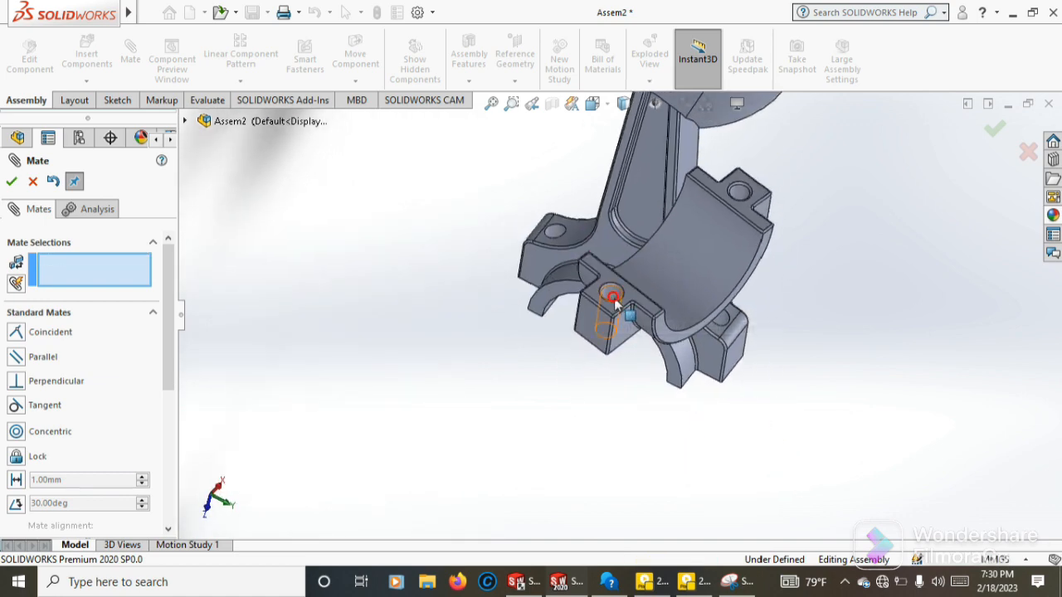
pyautogui.click(600, 315)
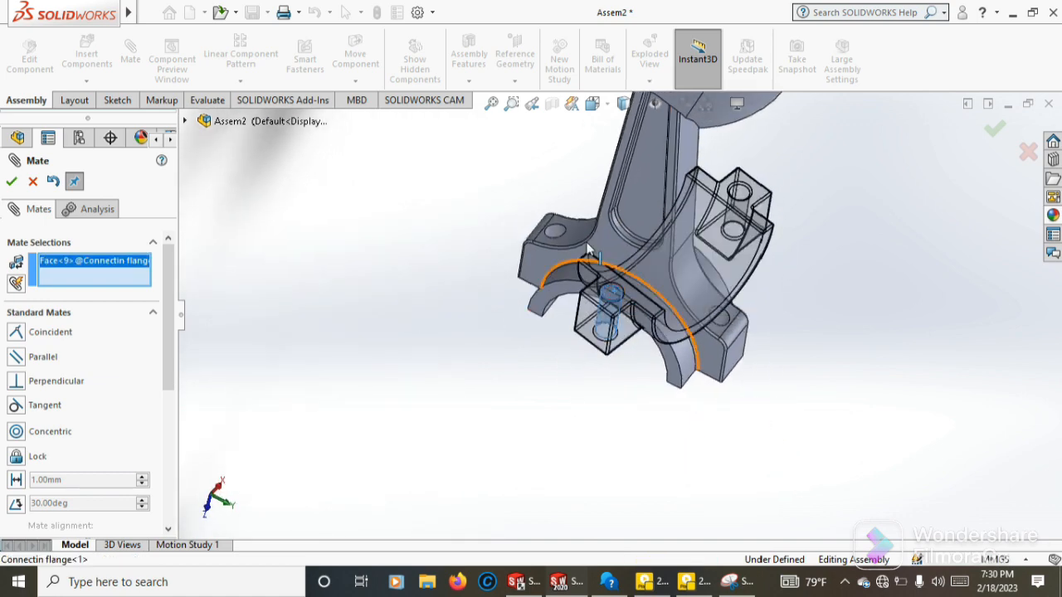
pyautogui.click(558, 235)
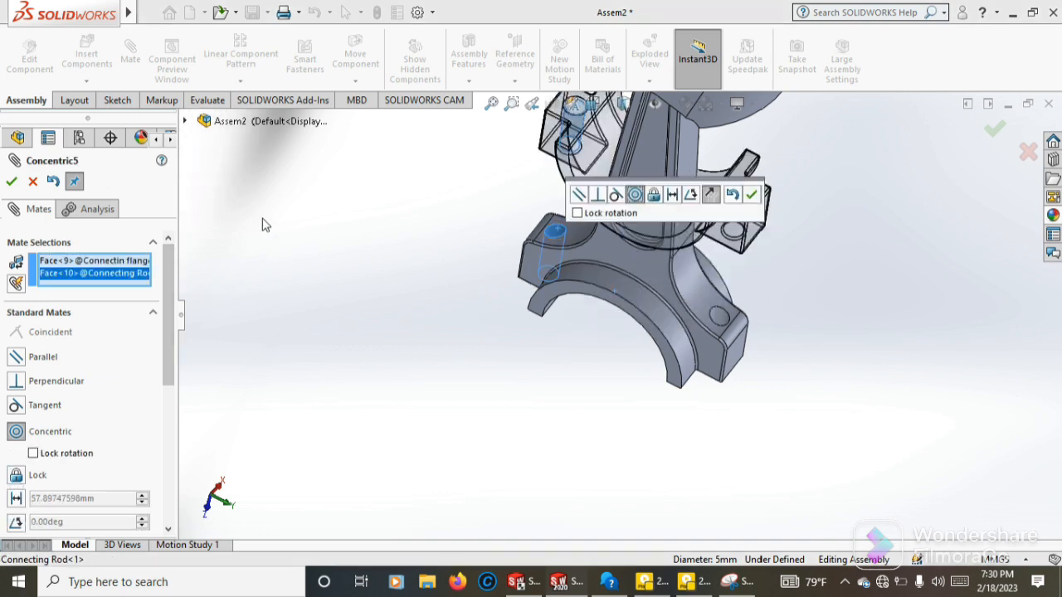
pyautogui.scroll(3, 473, 193)
pyautogui.click(12, 182)
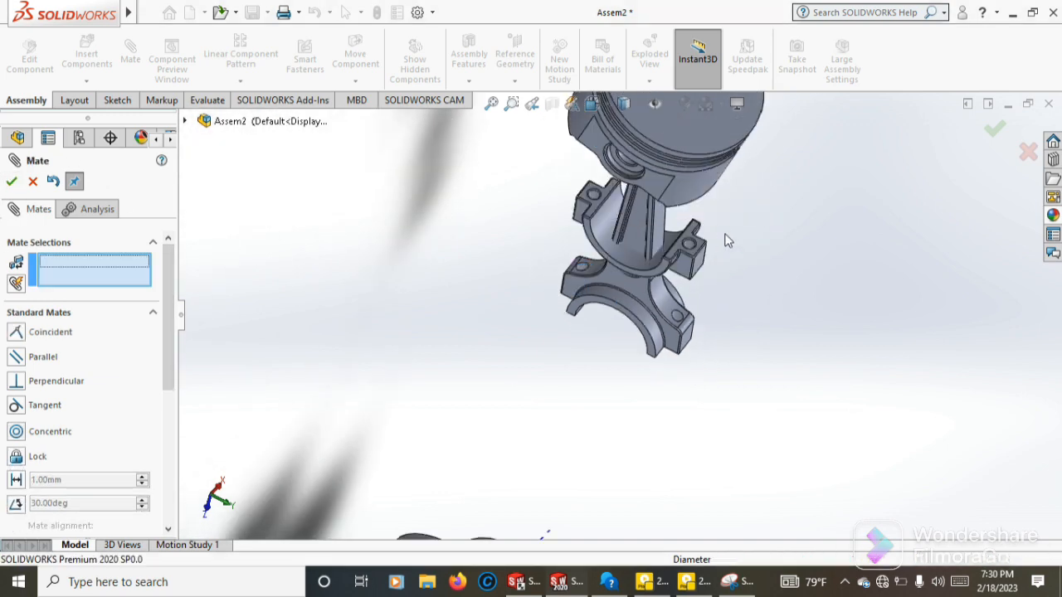
# Make the connecting rod's big-end split face coincident with the matching face of the connecting flange, closing the big-end bore
pyautogui.moveTo(725, 237); pyautogui.dragTo(579, 460, button='middle')
pyautogui.scroll(-3, 585, 294)
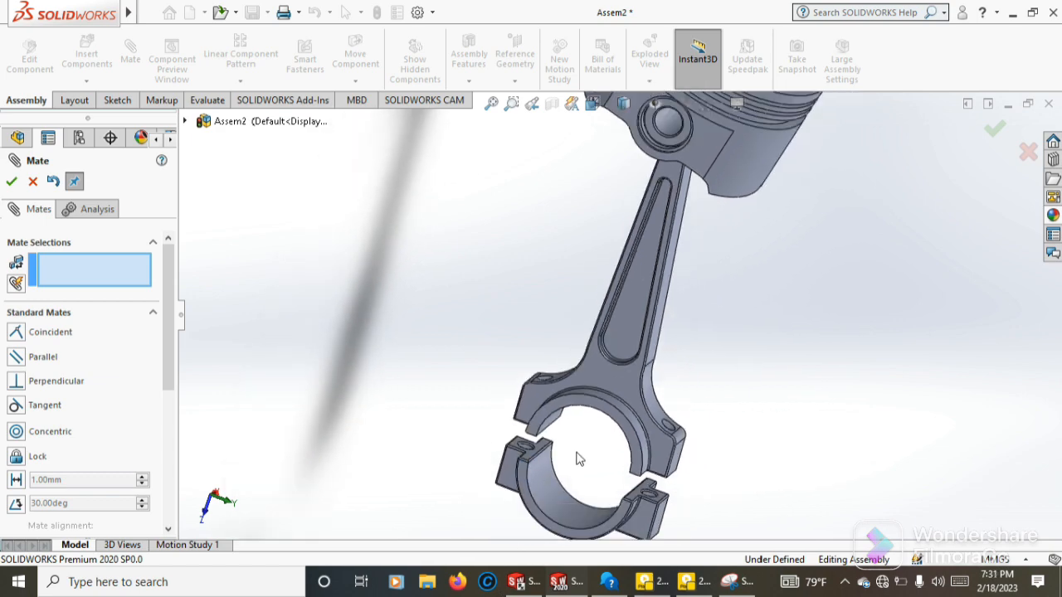
pyautogui.scroll(3, 578, 458)
pyautogui.moveTo(590, 423); pyautogui.dragTo(576, 270, button='middle')
pyautogui.scroll(-4, 628, 411)
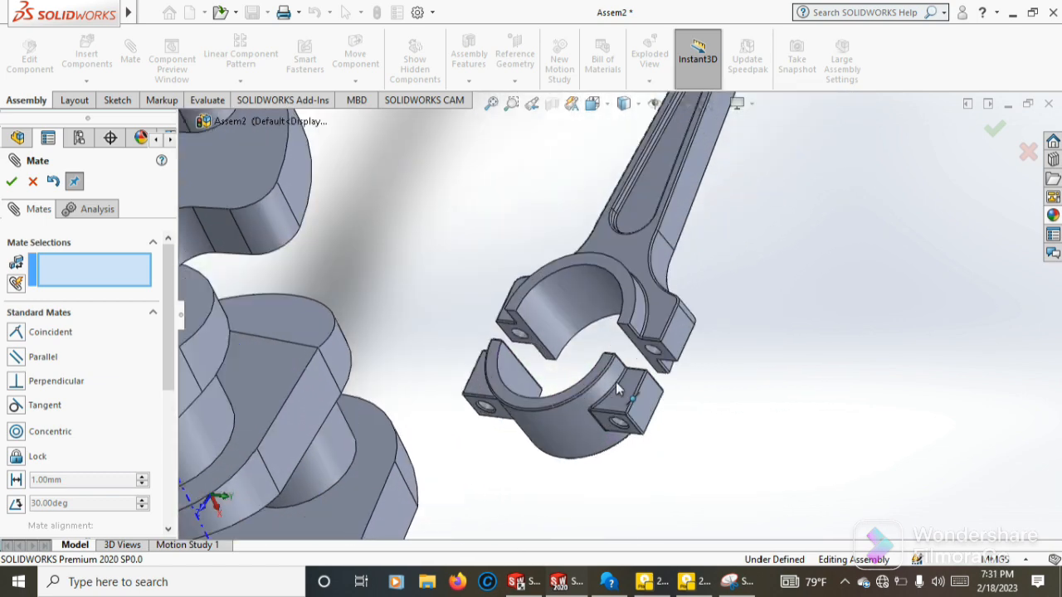
pyautogui.scroll(-3, 616, 382)
pyautogui.click(689, 319)
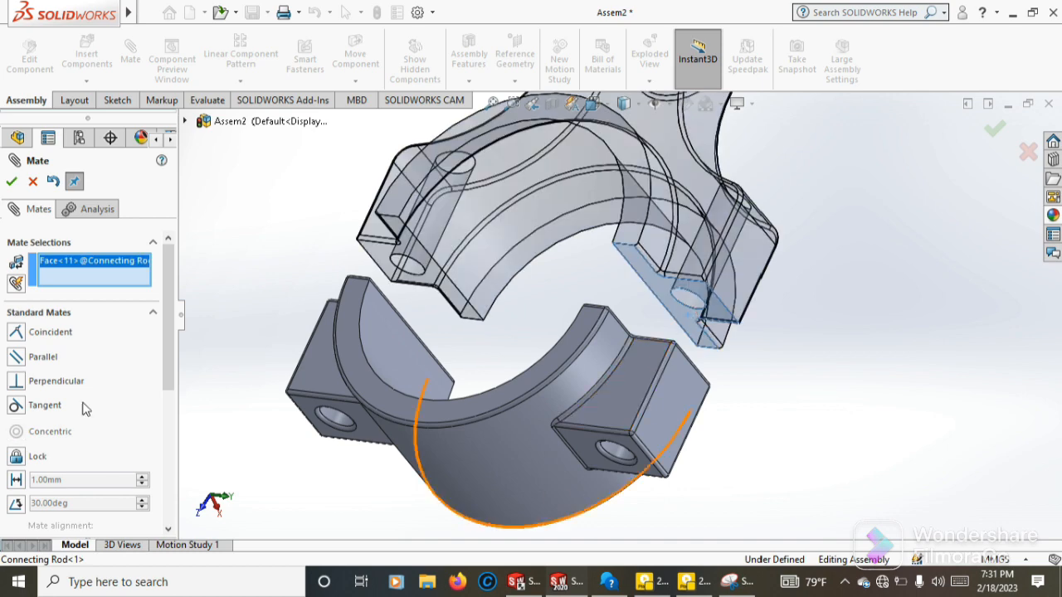
pyautogui.moveTo(746, 377); pyautogui.dragTo(569, 377, button='middle')
pyautogui.click(572, 375)
pyautogui.moveTo(982, 250); pyautogui.dragTo(398, 249, button='middle')
pyautogui.scroll(4, 346, 277)
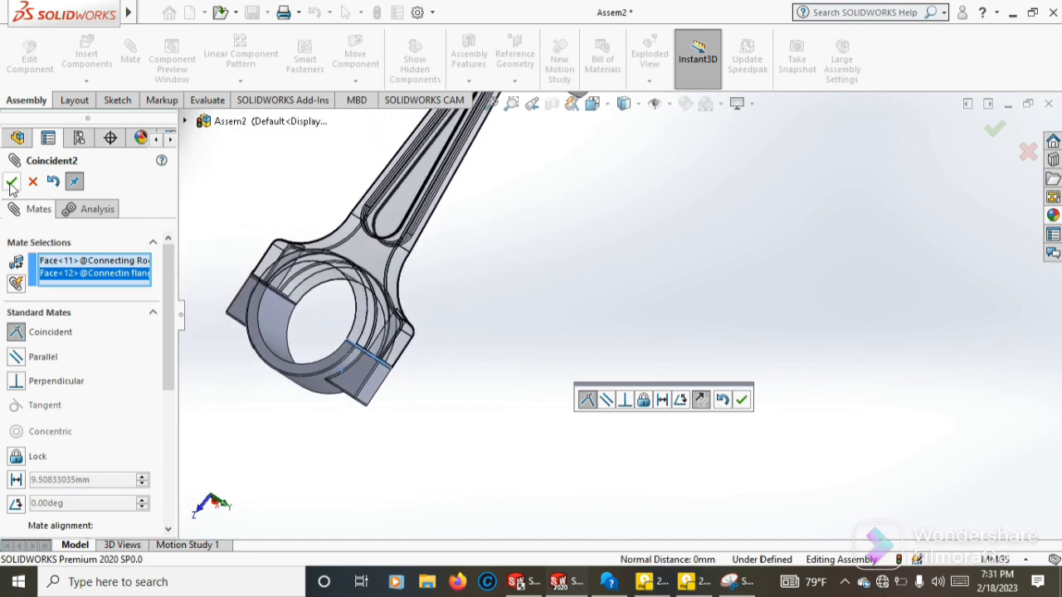
pyautogui.click(11, 180)
# Examine the crank shaft alongside the joined piston and connecting rod, and finish mating
pyautogui.scroll(5, 382, 275)
pyautogui.moveTo(483, 238); pyautogui.dragTo(378, 223, button='middle')
pyautogui.scroll(3, 420, 292)
pyautogui.scroll(-4, 430, 311)
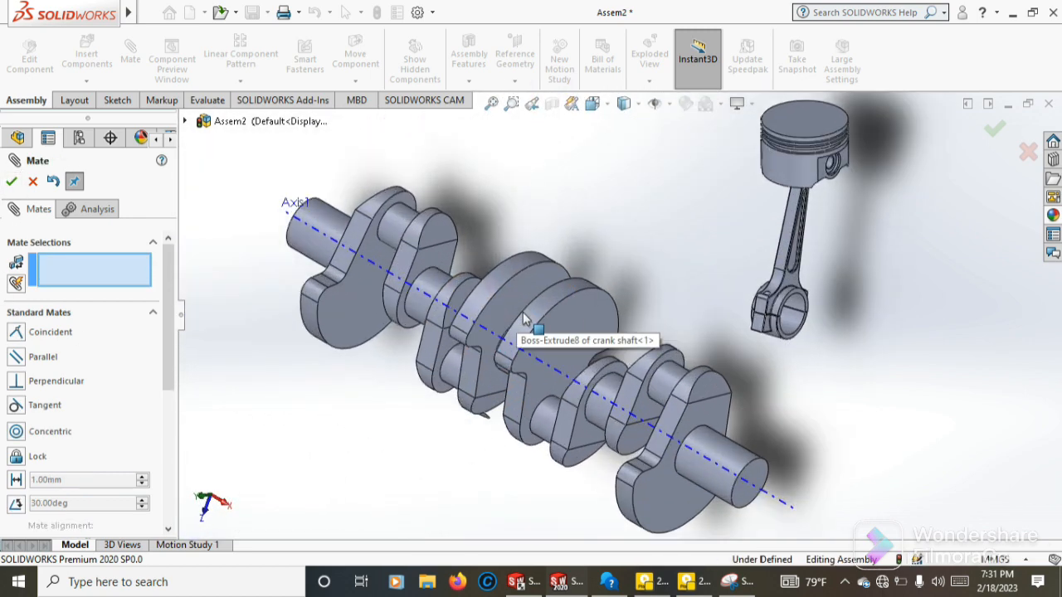
pyautogui.scroll(3, 646, 300)
pyautogui.moveTo(648, 299); pyautogui.dragTo(697, 299, button='middle')
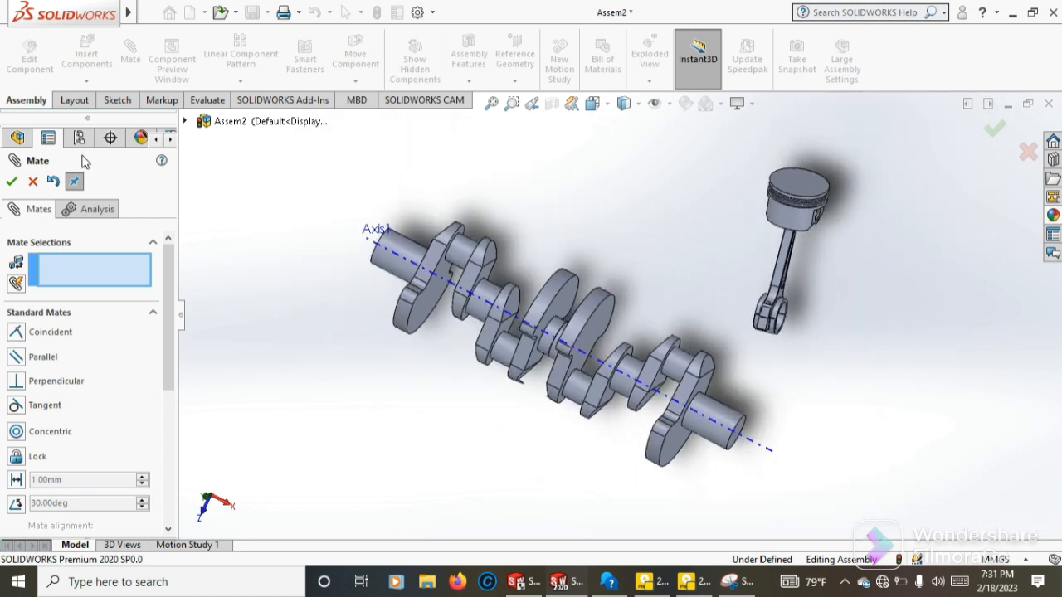
pyautogui.click(11, 182)
pyautogui.scroll(-2, 646, 290)
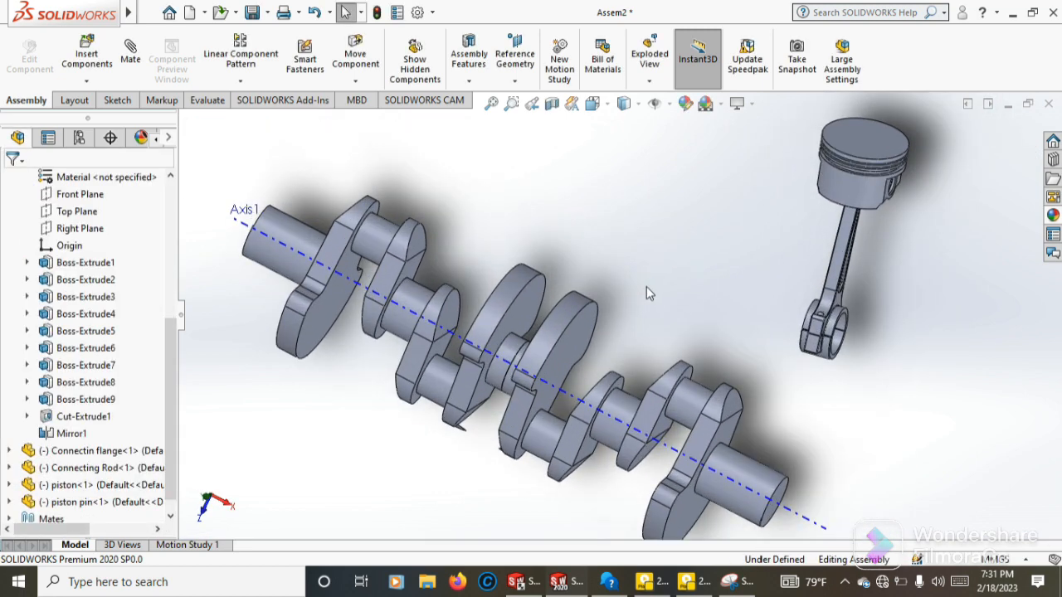
# Copy the complete piston group (piston, piston pin, connecting rod and connecting flange) and place the copy beside the original
pyautogui.moveTo(171, 370); pyautogui.dragTo(171, 430)
pyautogui.click(27, 246)
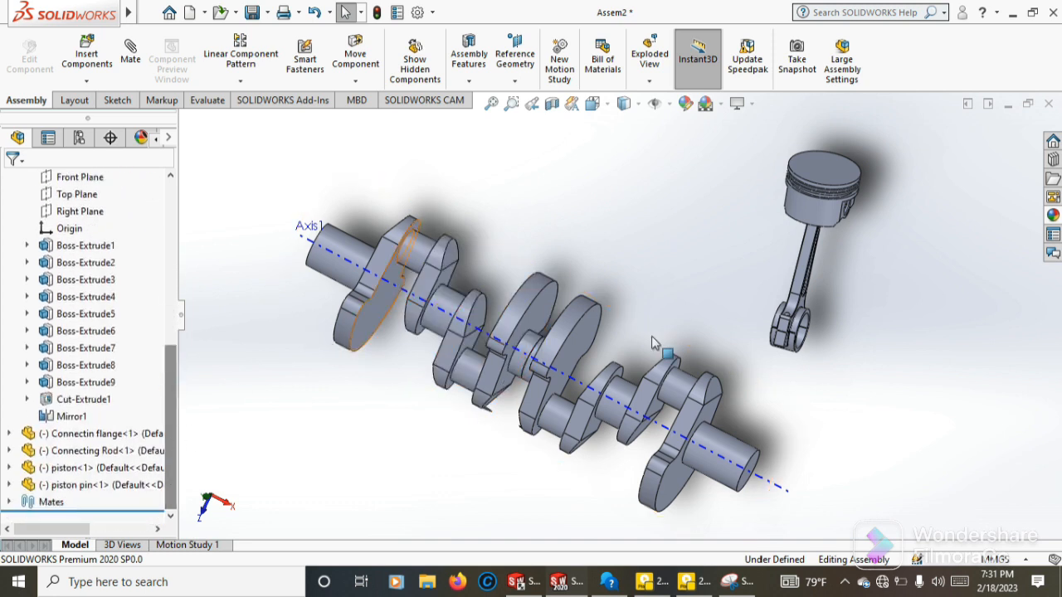
pyautogui.moveTo(754, 130); pyautogui.dragTo(863, 402)
pyautogui.press('z')
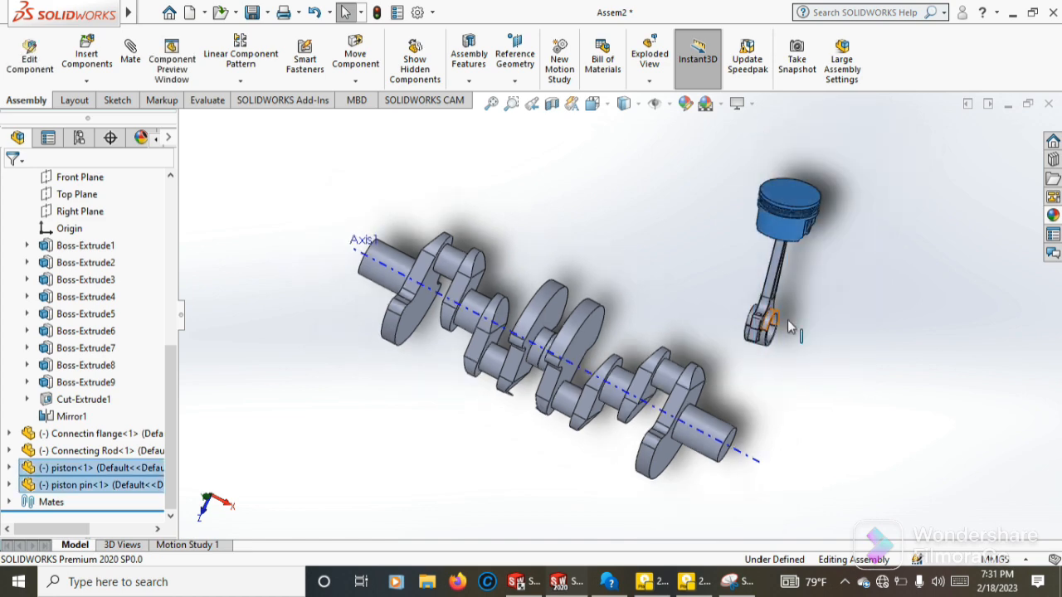
pyautogui.moveTo(788, 321); pyautogui.dragTo(786, 274, button='middle')
pyautogui.moveTo(694, 135); pyautogui.dragTo(821, 360)
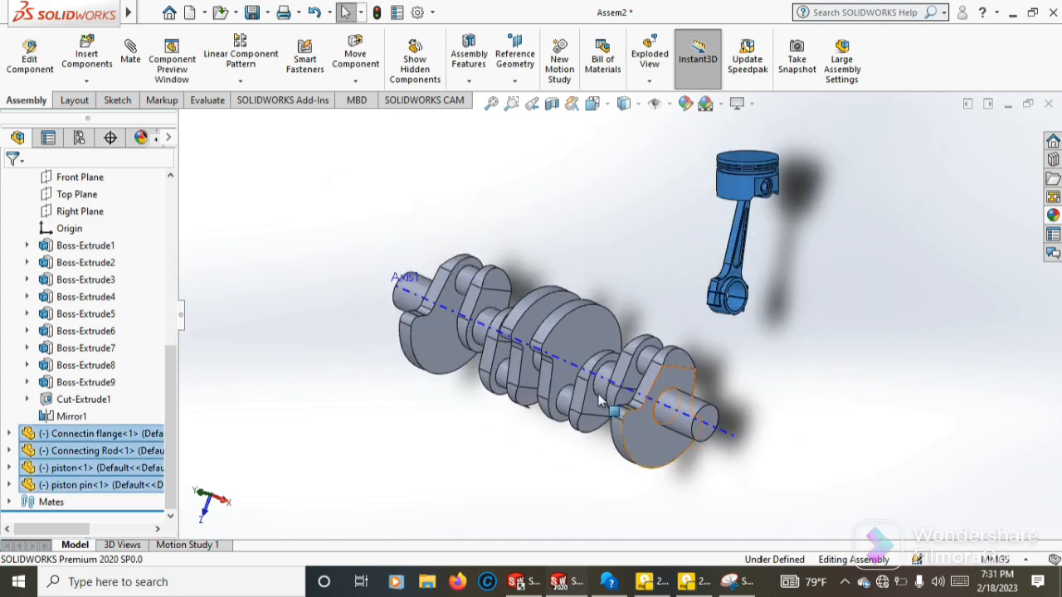
pyautogui.click(130, 436)
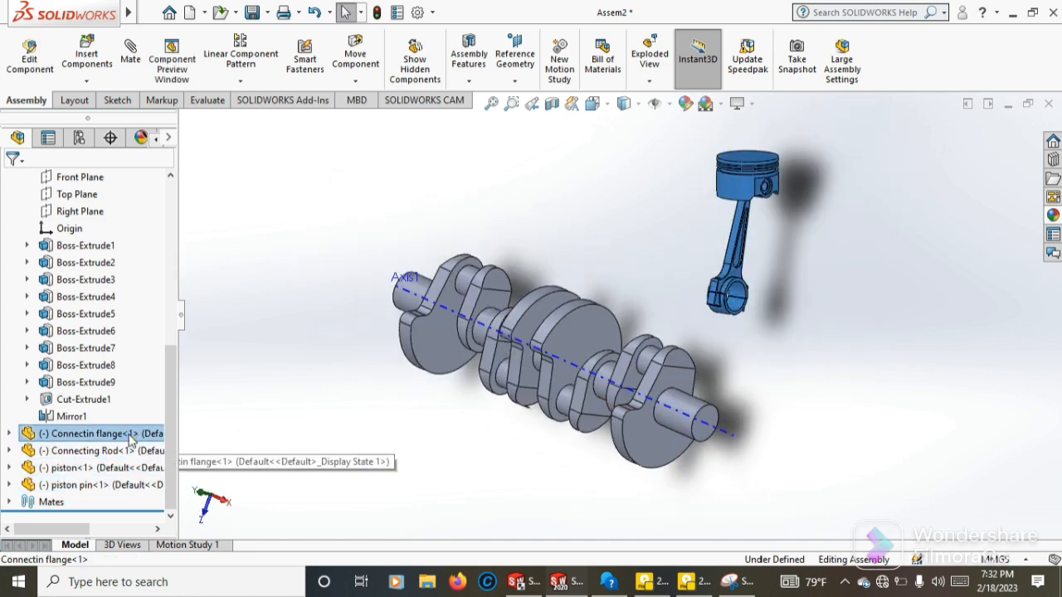
pyautogui.moveTo(675, 129); pyautogui.dragTo(803, 355)
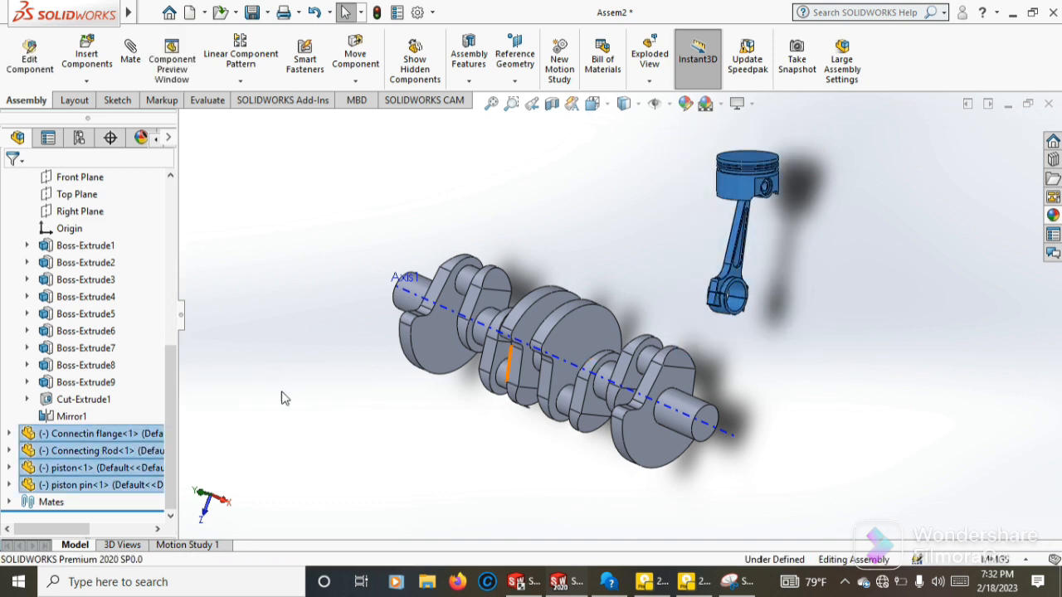
pyautogui.moveTo(538, 292); pyautogui.dragTo(631, 226)
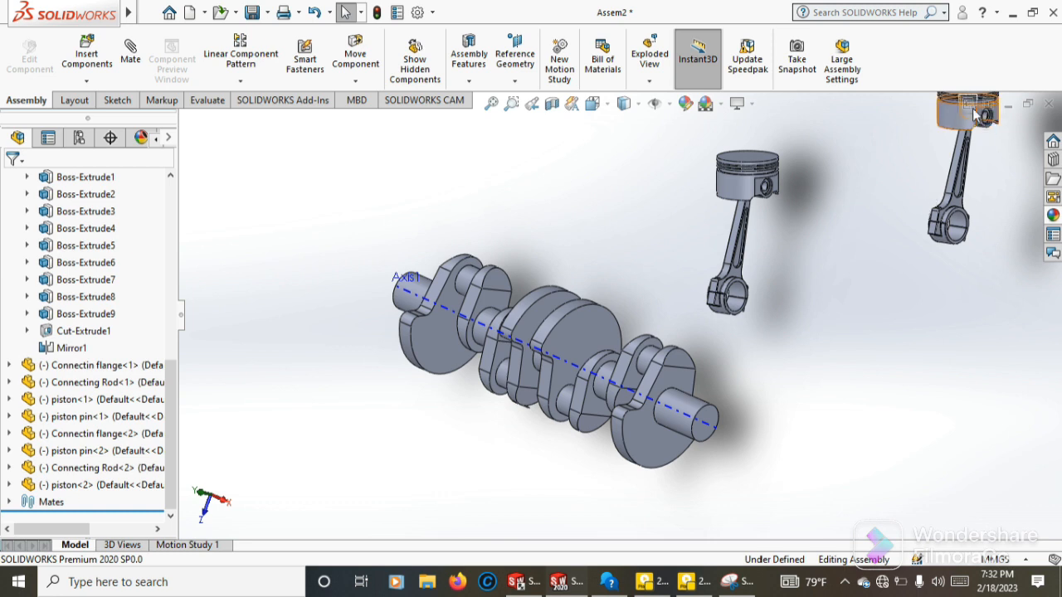
pyautogui.moveTo(954, 124); pyautogui.dragTo(604, 237)
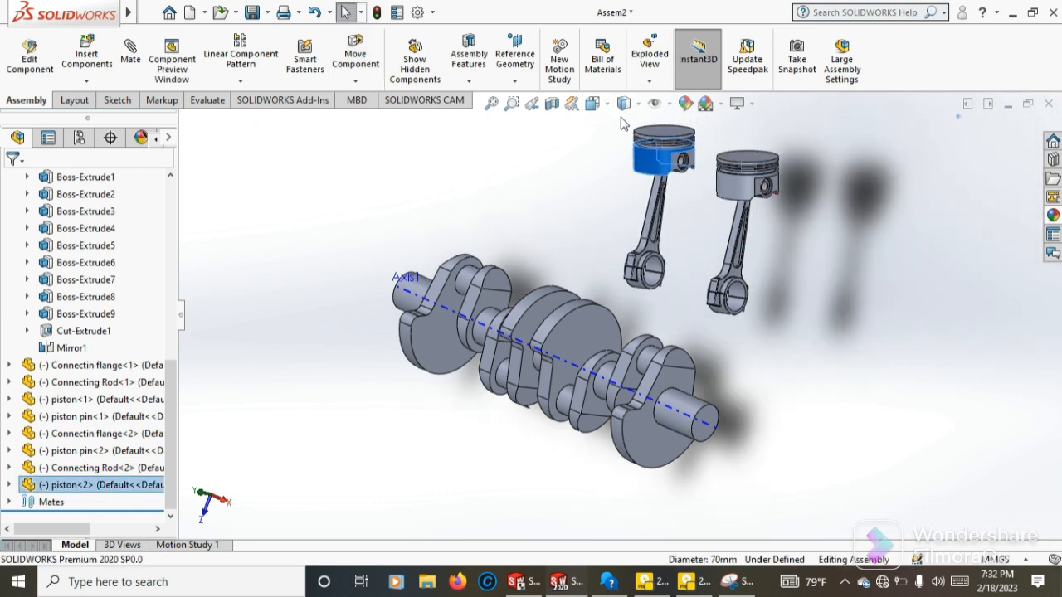
# Copy the second piston group to make a third one and place it on the far side of the original group
pyautogui.moveTo(620, 118); pyautogui.dragTo(701, 303)
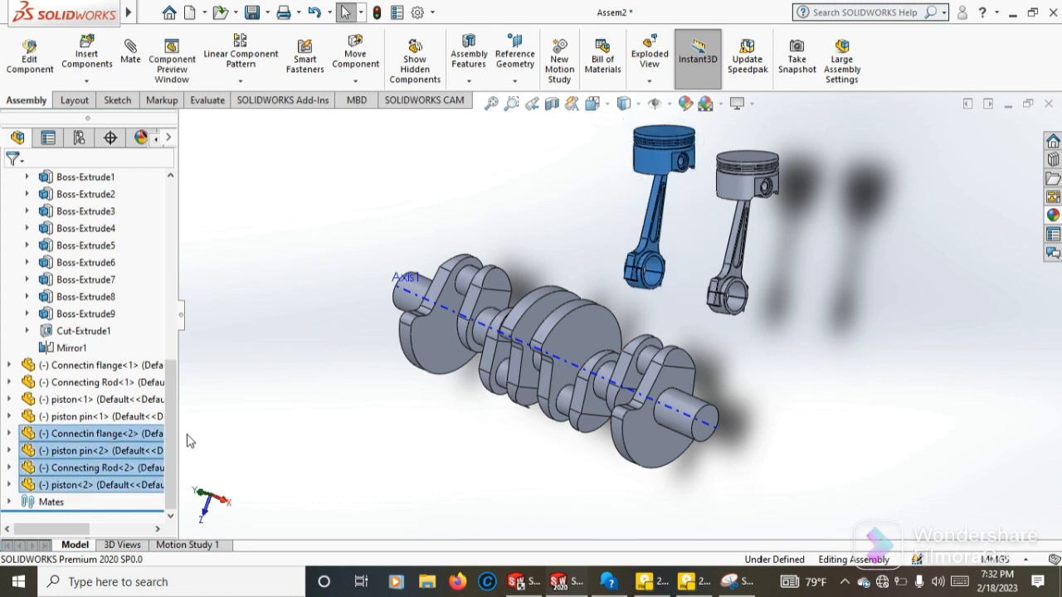
pyautogui.moveTo(135, 433); pyautogui.dragTo(481, 207)
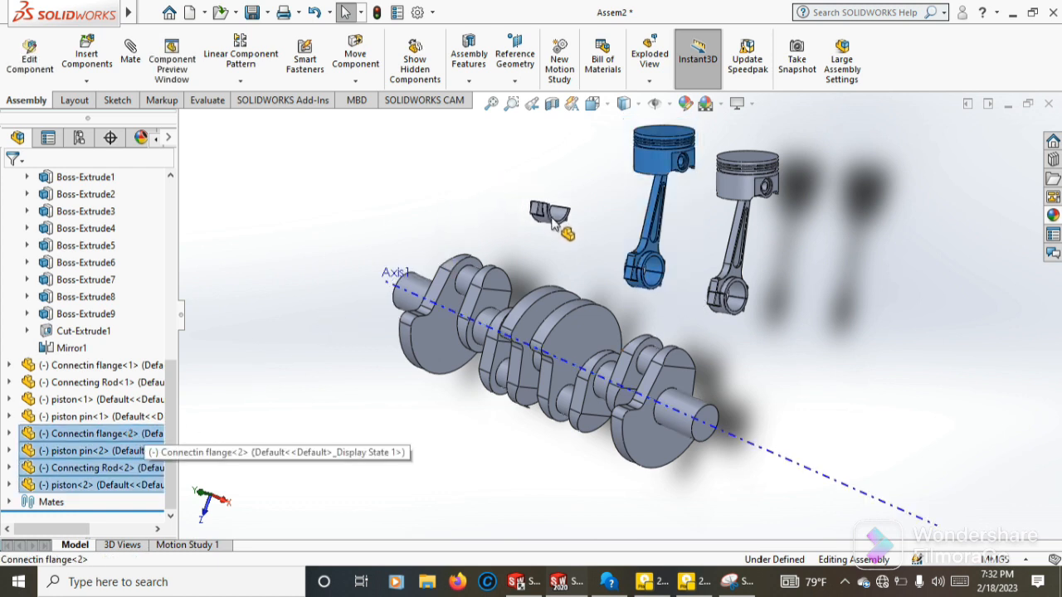
pyautogui.moveTo(552, 220); pyautogui.dragTo(876, 315)
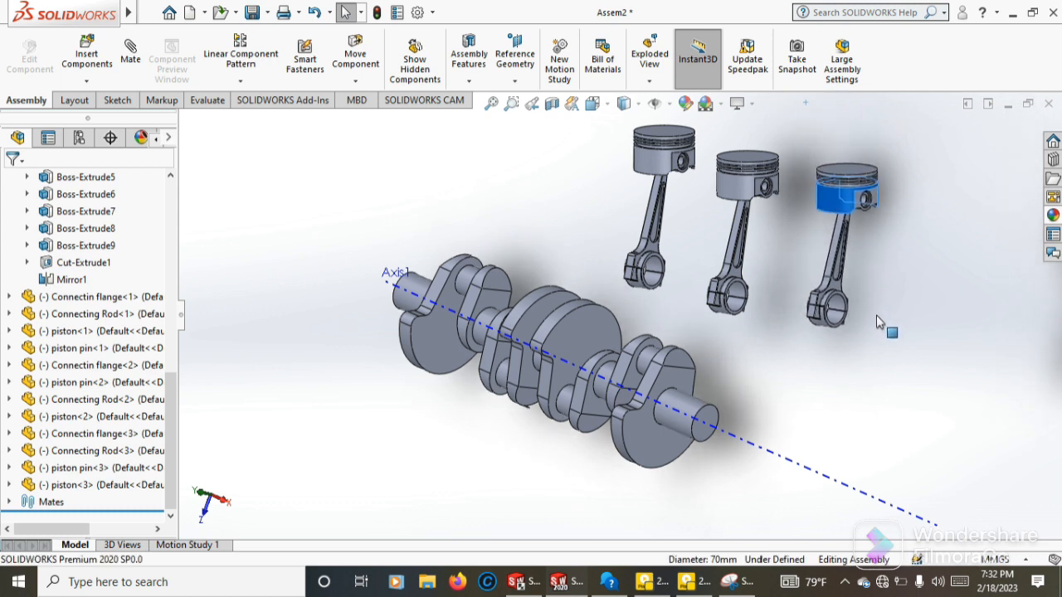
# Copy the third piston group to make a fourth one and place it at the crank shaft end of the row
pyautogui.moveTo(817, 135); pyautogui.dragTo(843, 362)
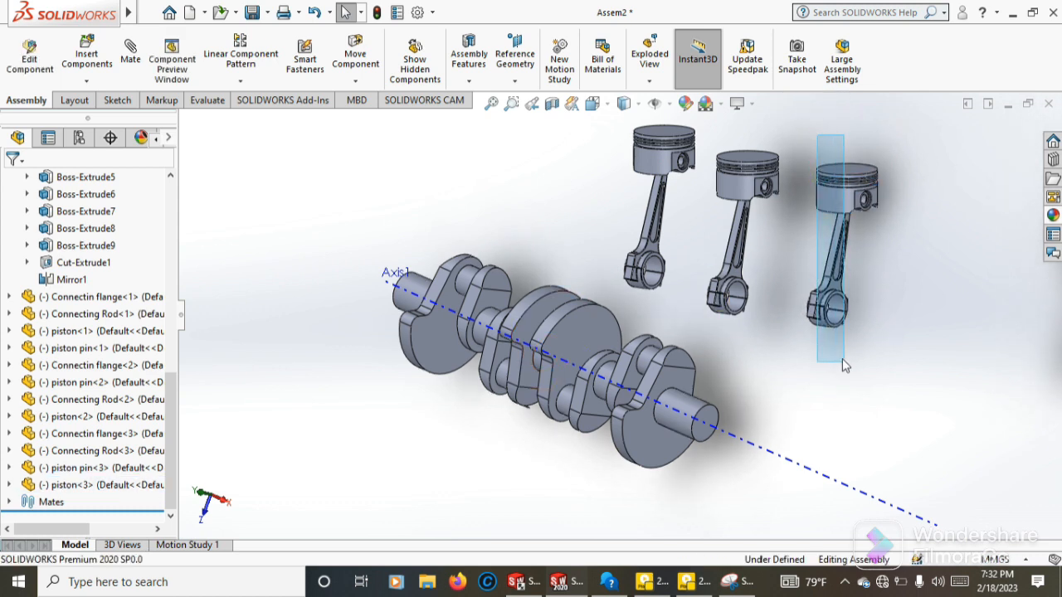
pyautogui.moveTo(805, 130); pyautogui.dragTo(907, 362)
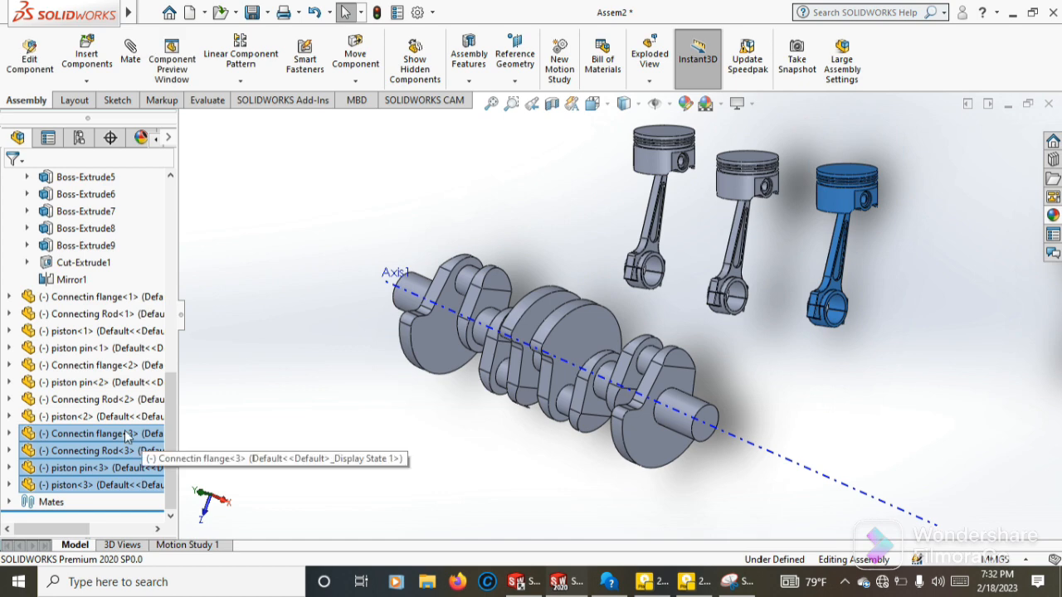
pyautogui.moveTo(334, 427); pyautogui.dragTo(828, 372)
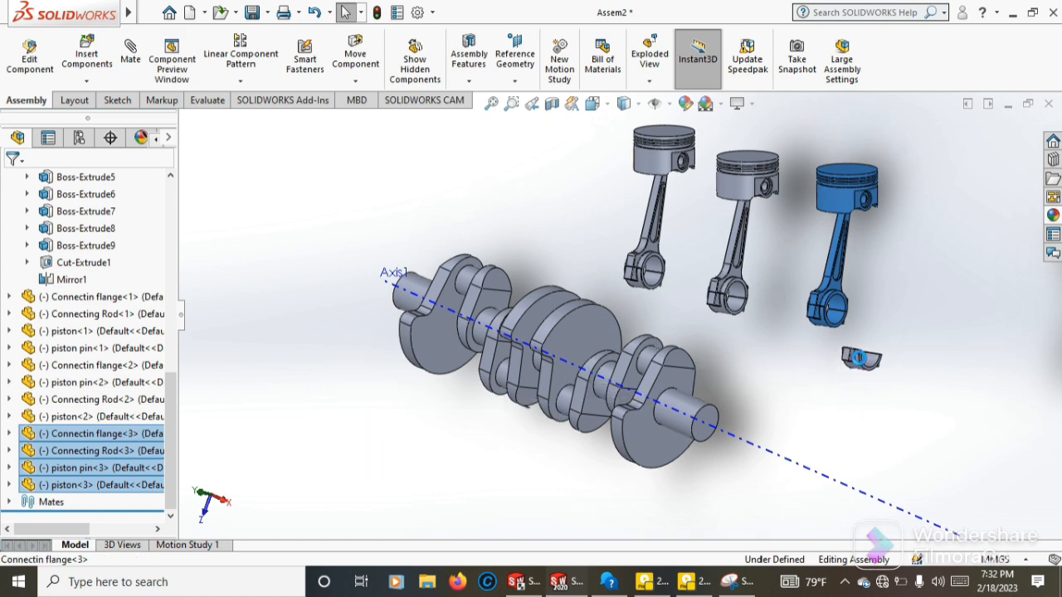
pyautogui.scroll(4, 916, 297)
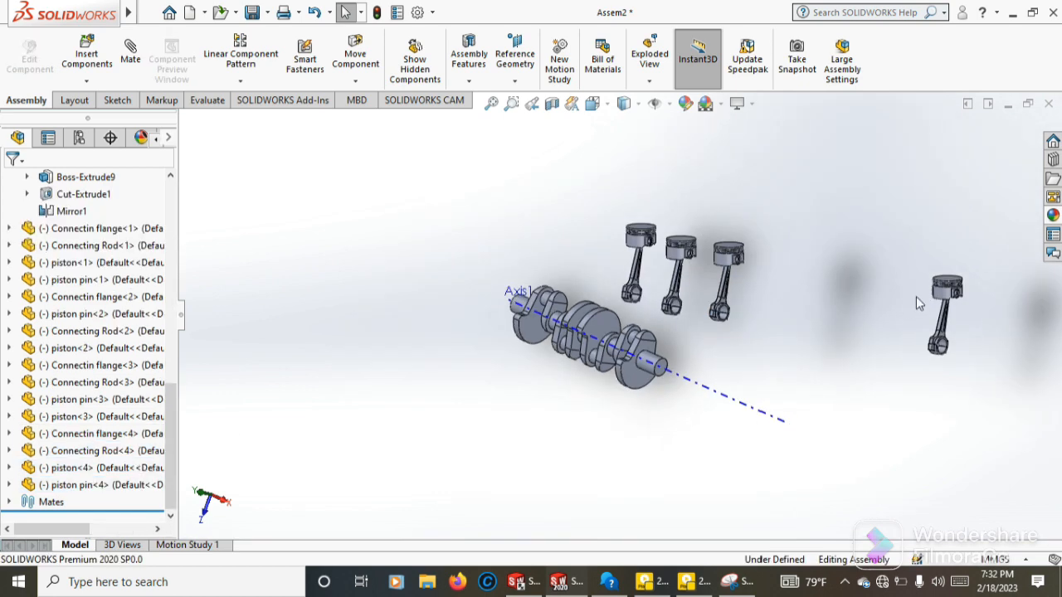
pyautogui.moveTo(942, 296)
pyautogui.mouseDown()
pyautogui.moveTo(676, 222)
pyautogui.moveTo(580, 209)
pyautogui.moveTo(595, 217)
pyautogui.mouseUp()
pyautogui.press('Escape')
pyautogui.scroll(-4, 545, 221)
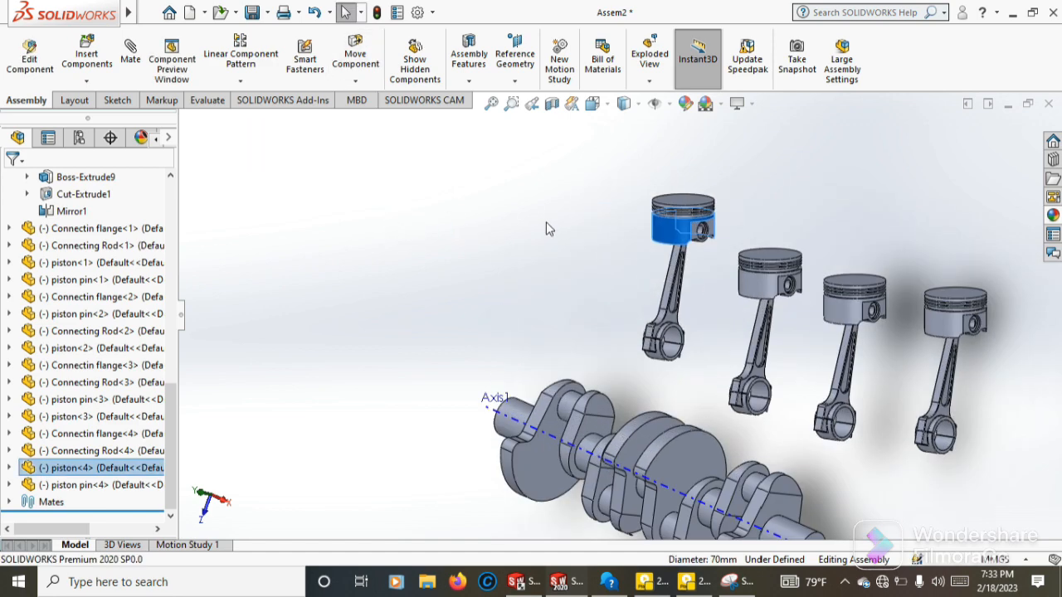
# Reposition the second and fourth piston groups beside the crank shaft so that they stand spaced apart in a row
pyautogui.scroll(3, 643, 378)
pyautogui.moveTo(569, 346); pyautogui.dragTo(574, 370, button='middle')
pyautogui.scroll(-4, 569, 351)
pyautogui.moveTo(556, 161); pyautogui.dragTo(559, 201, button='middle')
pyautogui.moveTo(882, 280); pyautogui.dragTo(784, 173)
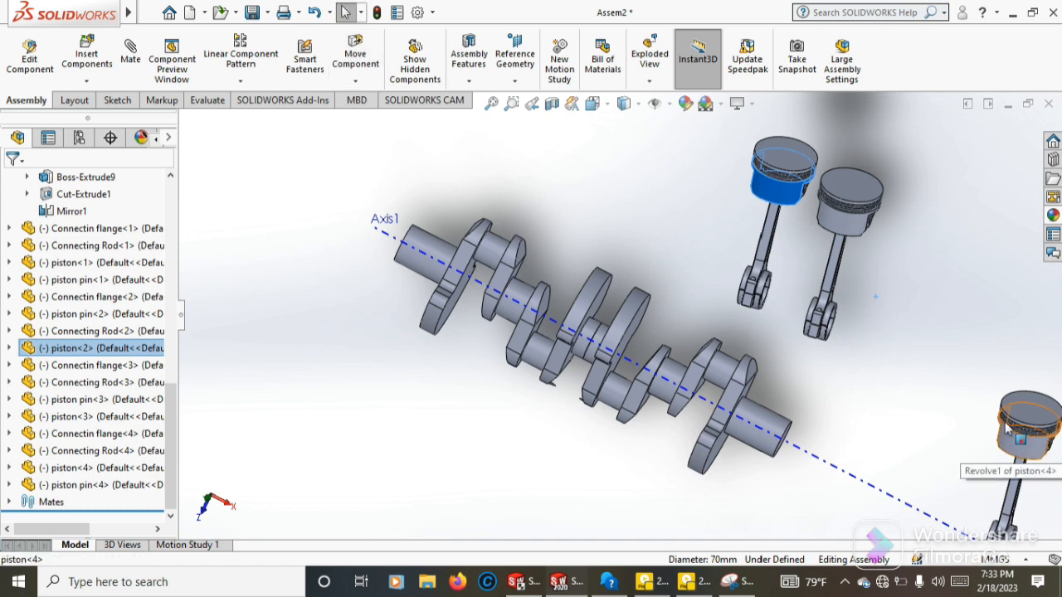
pyautogui.moveTo(996, 422); pyautogui.dragTo(818, 78)
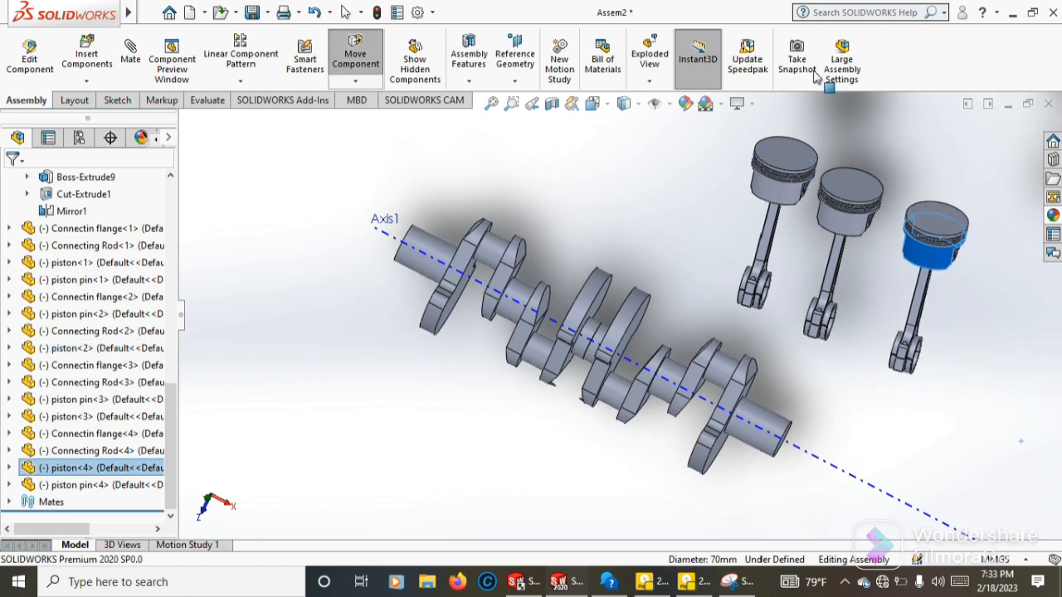
# Move the third piston group to the far end of the row of piston groups
pyautogui.scroll(2, 995, 396)
pyautogui.click(993, 390)
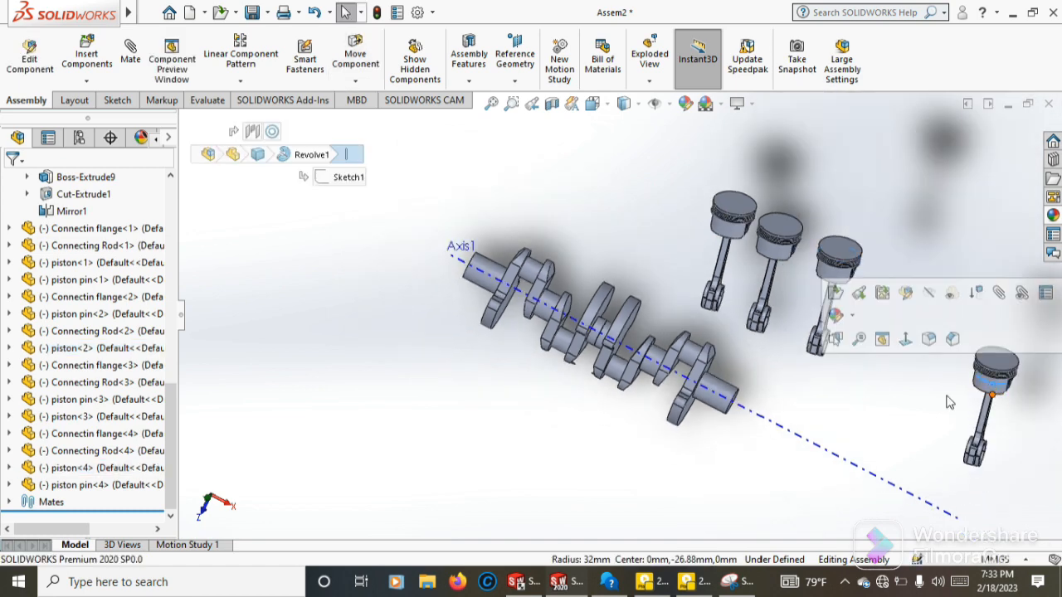
pyautogui.click(915, 401)
pyautogui.moveTo(989, 391); pyautogui.dragTo(903, 296)
pyautogui.scroll(-3, 675, 312)
pyautogui.scroll(2, 695, 334)
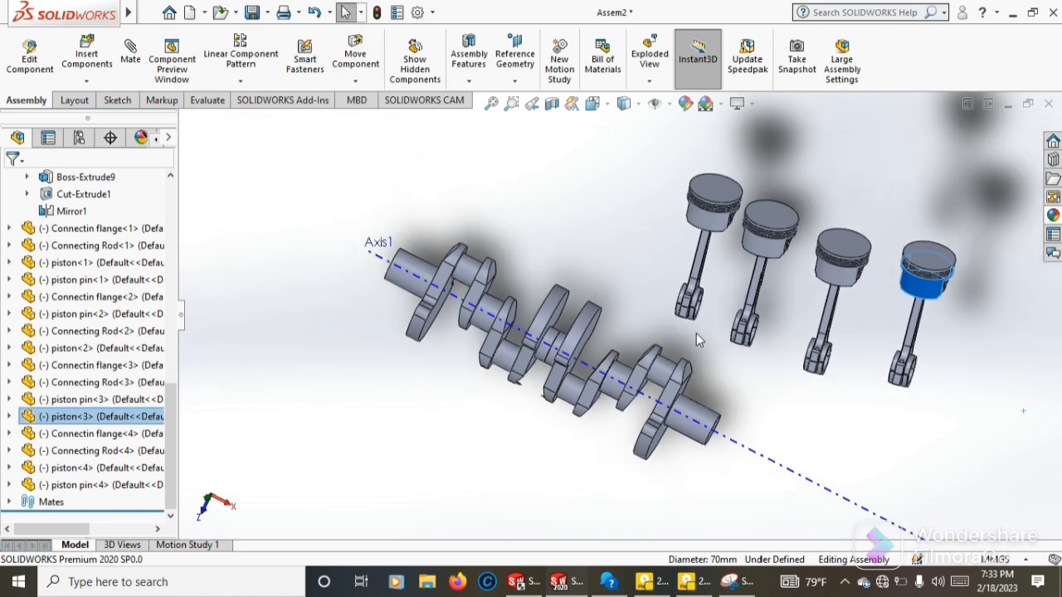
# In multiple mate mode, make the bores of two connecting flanges concentric with the crank shaft's outer crankpin nearest the Axis1 label
pyautogui.moveTo(715, 340); pyautogui.dragTo(704, 358, button='middle')
pyautogui.scroll(-3, 704, 359)
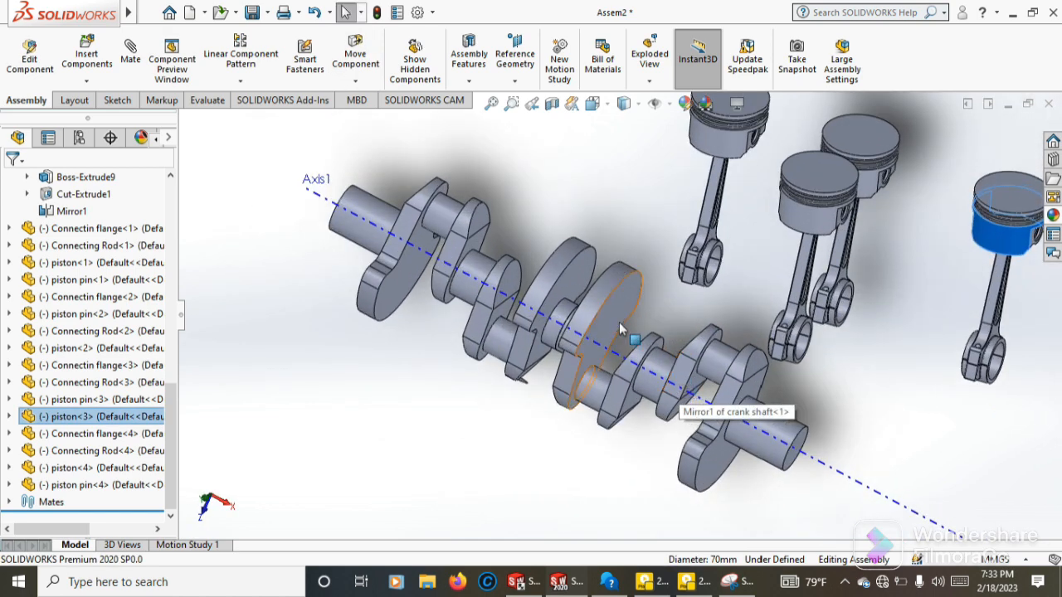
pyautogui.scroll(2, 628, 197)
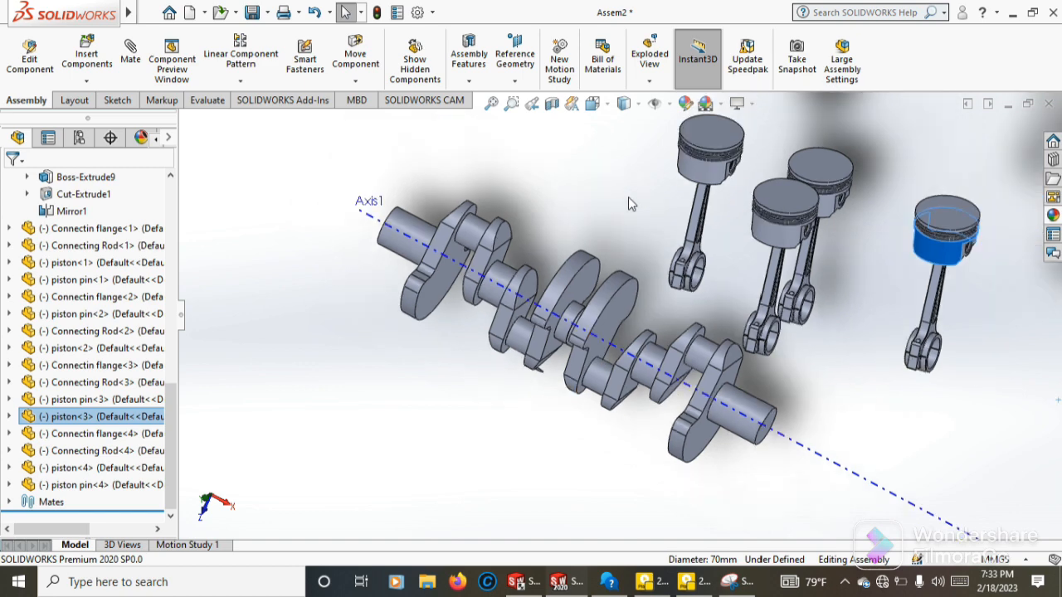
pyautogui.click(129, 58)
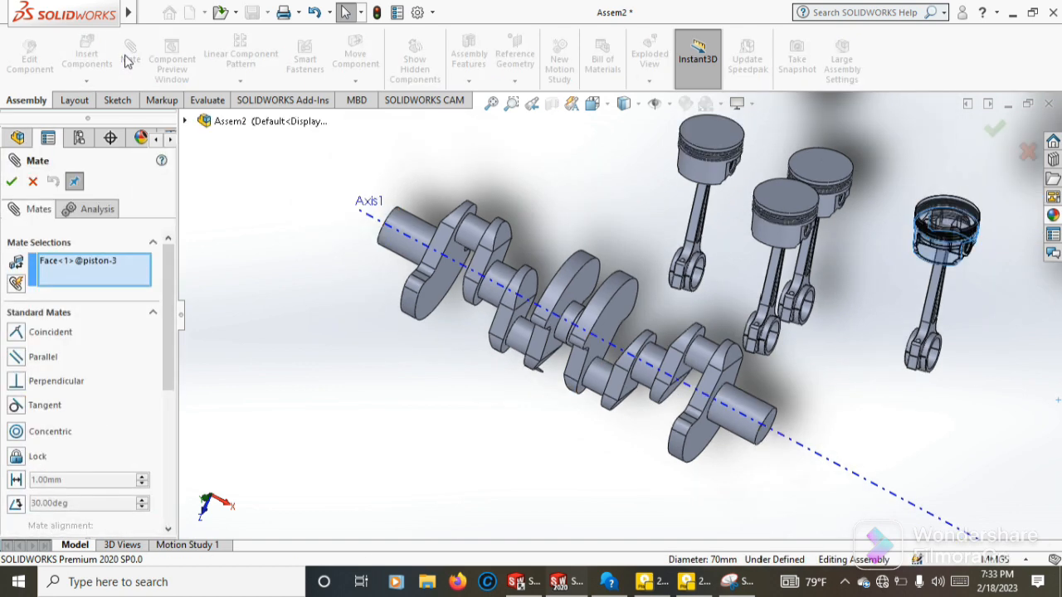
pyautogui.rightClick(98, 261)
pyautogui.click(130, 277)
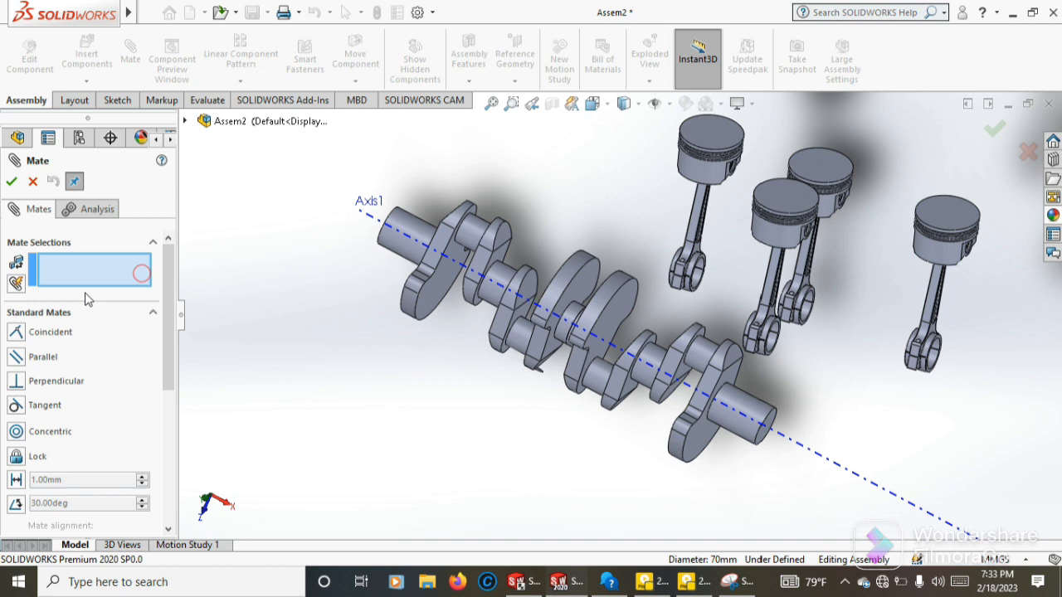
pyautogui.click(17, 285)
pyautogui.click(469, 233)
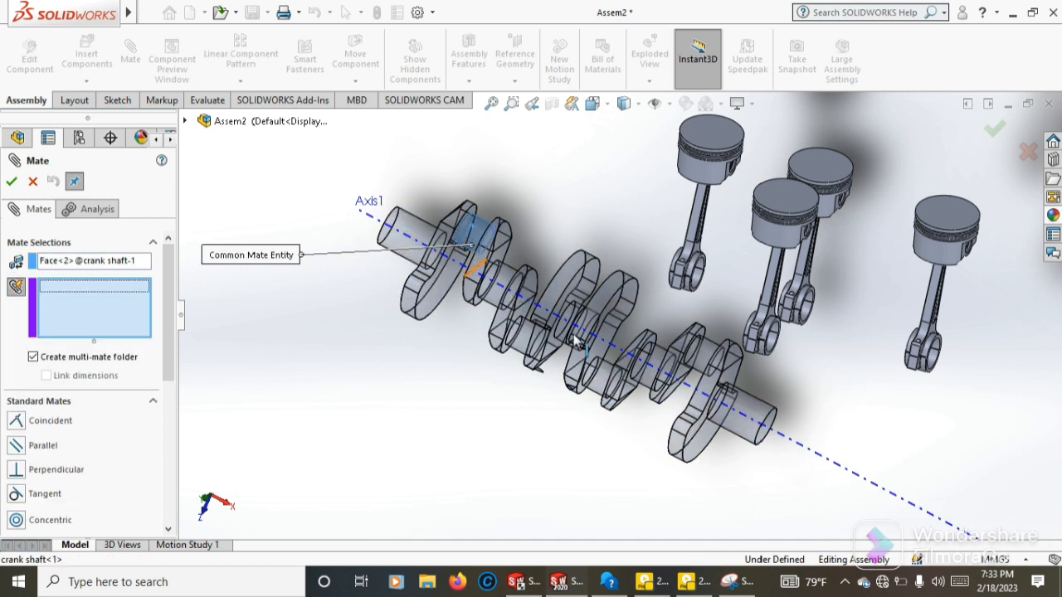
pyautogui.click(700, 284)
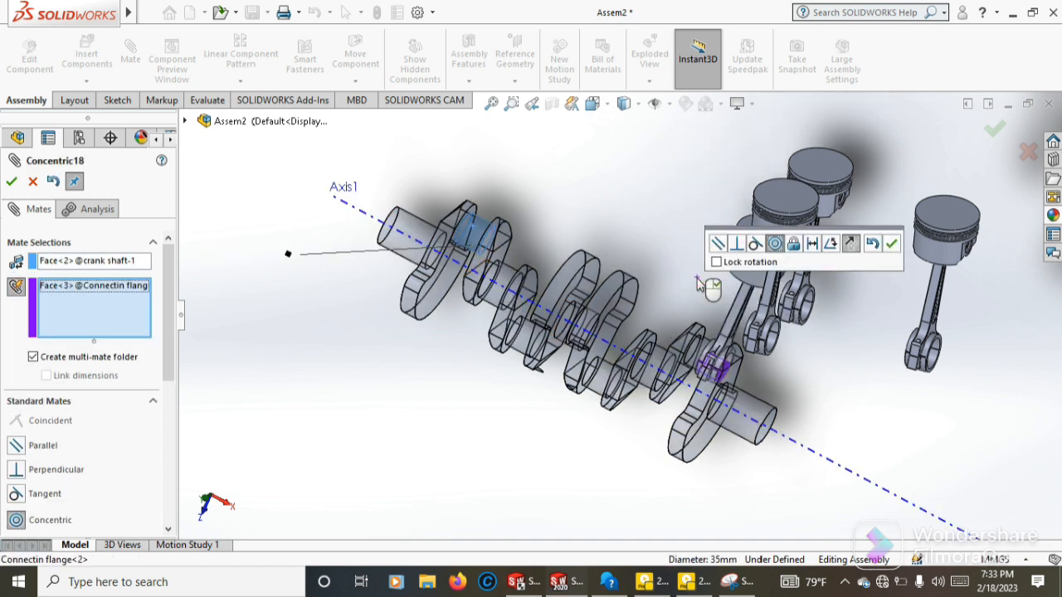
pyautogui.click(931, 358)
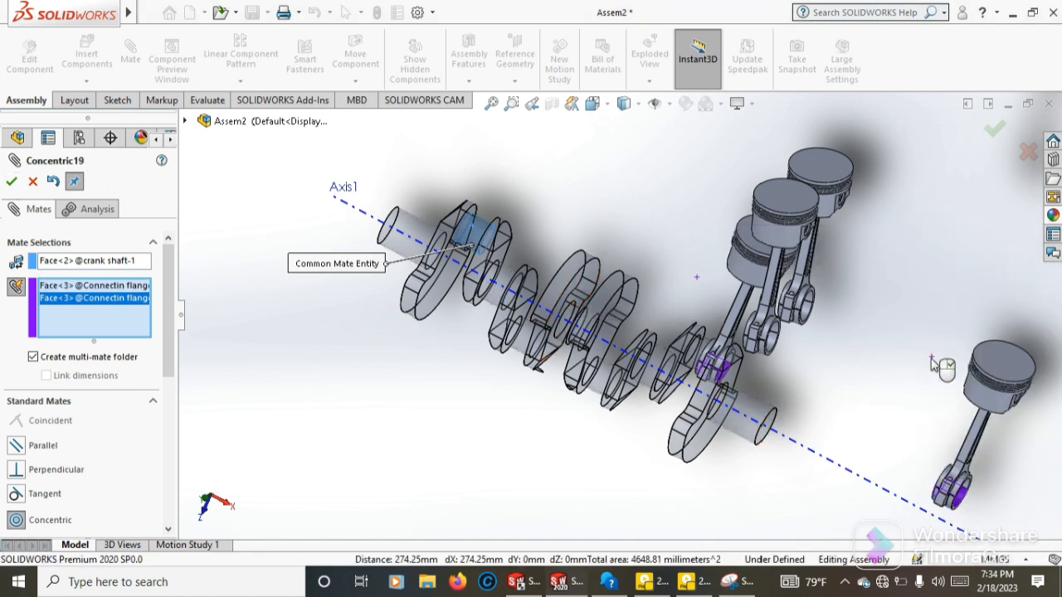
pyautogui.click(12, 182)
# Make the remaining two connecting flanges' bores concentric with the crank shaft's adjacent inner crankpin, using the same multiple mate mode
pyautogui.scroll(3, 727, 349)
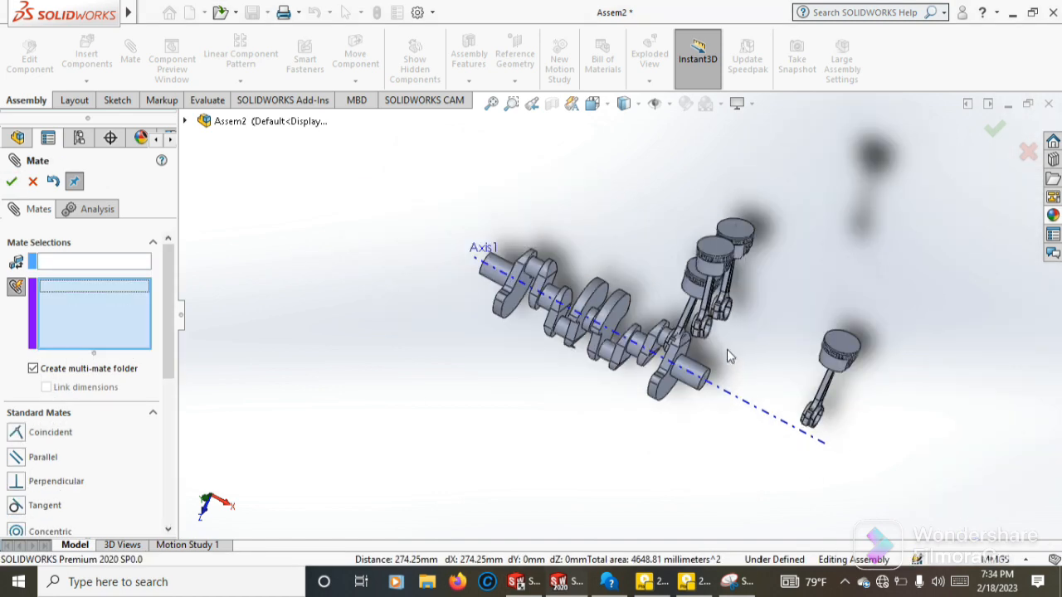
pyautogui.scroll(-3, 718, 361)
pyautogui.moveTo(719, 362)
pyautogui.mouseDown(button='middle')
pyautogui.moveTo(687, 360)
pyautogui.moveTo(735, 367)
pyautogui.moveTo(721, 363)
pyautogui.mouseUp(button='middle')
pyautogui.scroll(3, 720, 363)
pyautogui.scroll(-3, 709, 356)
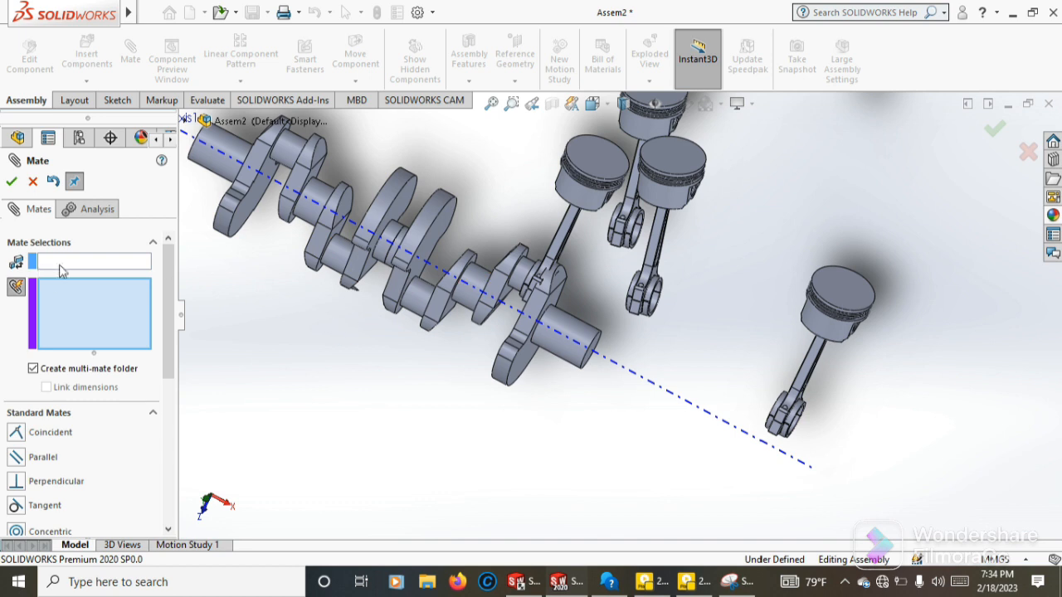
pyautogui.click(68, 259)
pyautogui.click(344, 257)
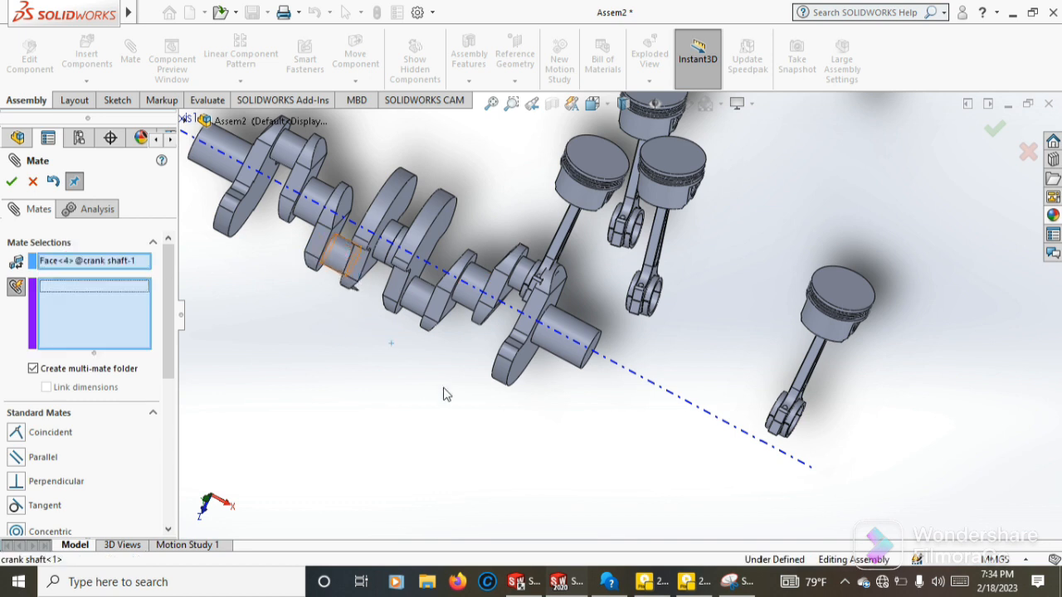
pyautogui.click(637, 236)
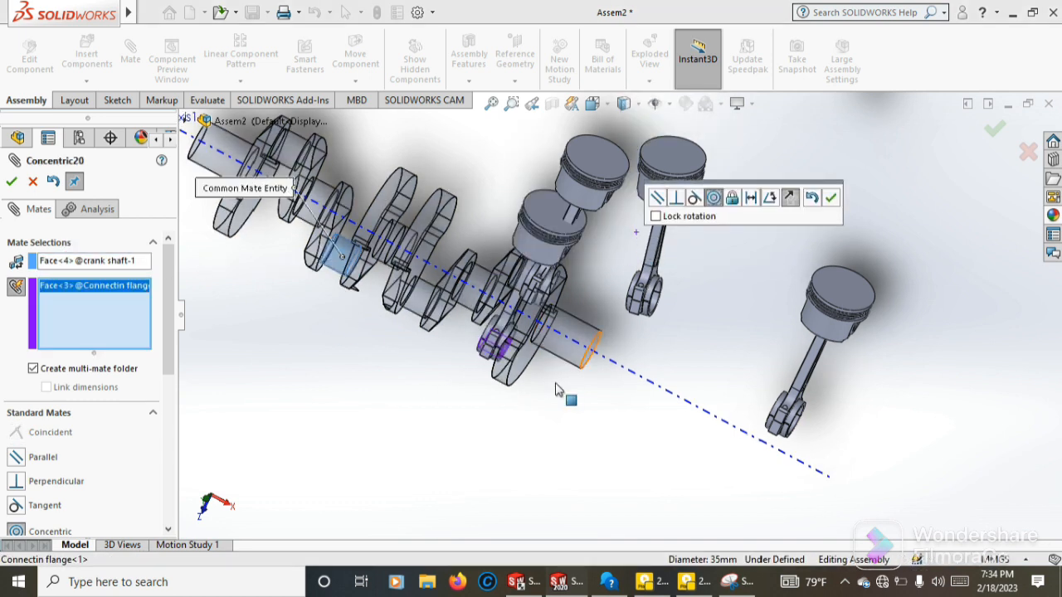
pyautogui.click(657, 307)
pyautogui.click(13, 181)
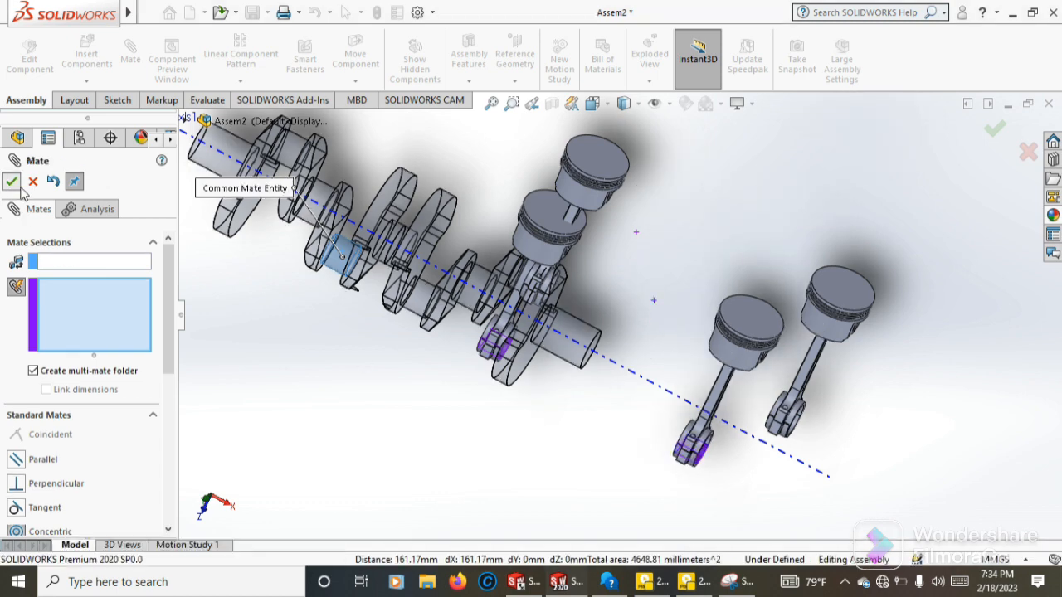
# Slide one of the inner piston groups along the crank axis to the inner crankpin nearest the Axis1 label
pyautogui.scroll(3, 467, 215)
pyautogui.scroll(-2, 596, 292)
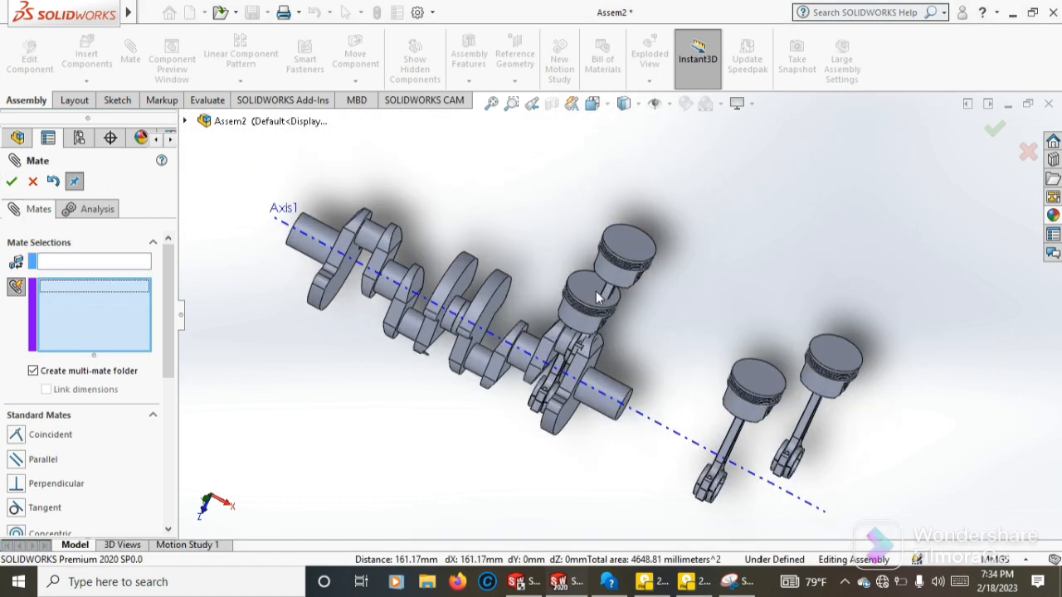
pyautogui.moveTo(580, 328); pyautogui.dragTo(240, 101)
# Inspect the mated piston groups from several sides and turn the crank shaft about its axis
pyautogui.moveTo(403, 384); pyautogui.dragTo(425, 364, button='middle')
pyautogui.scroll(3, 441, 362)
pyautogui.scroll(-2, 469, 363)
pyautogui.scroll(-2, 531, 249)
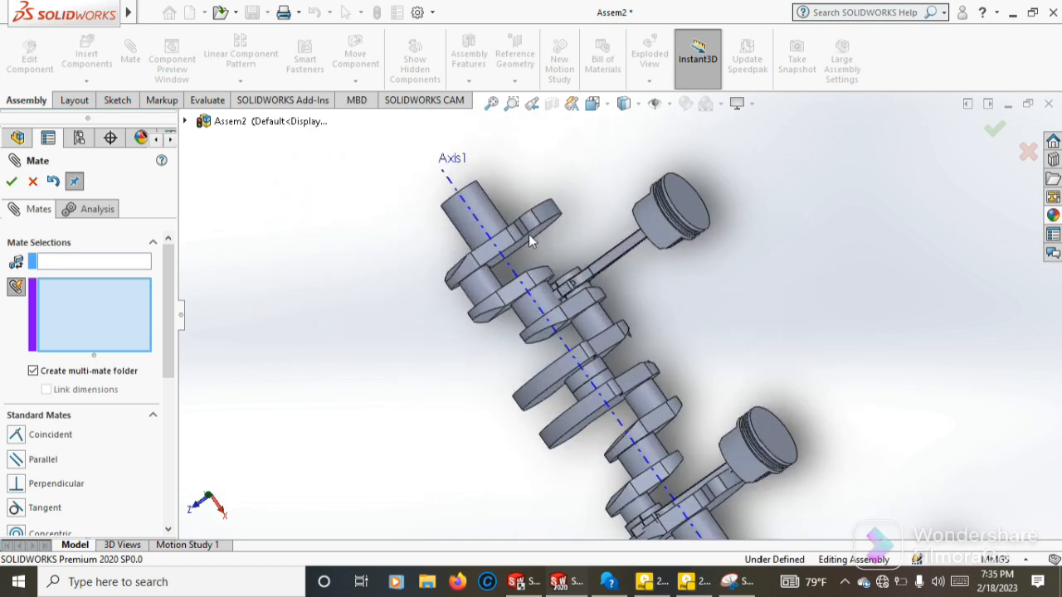
pyautogui.moveTo(529, 234); pyautogui.dragTo(373, 198, button='middle')
pyautogui.scroll(-1, 729, 255)
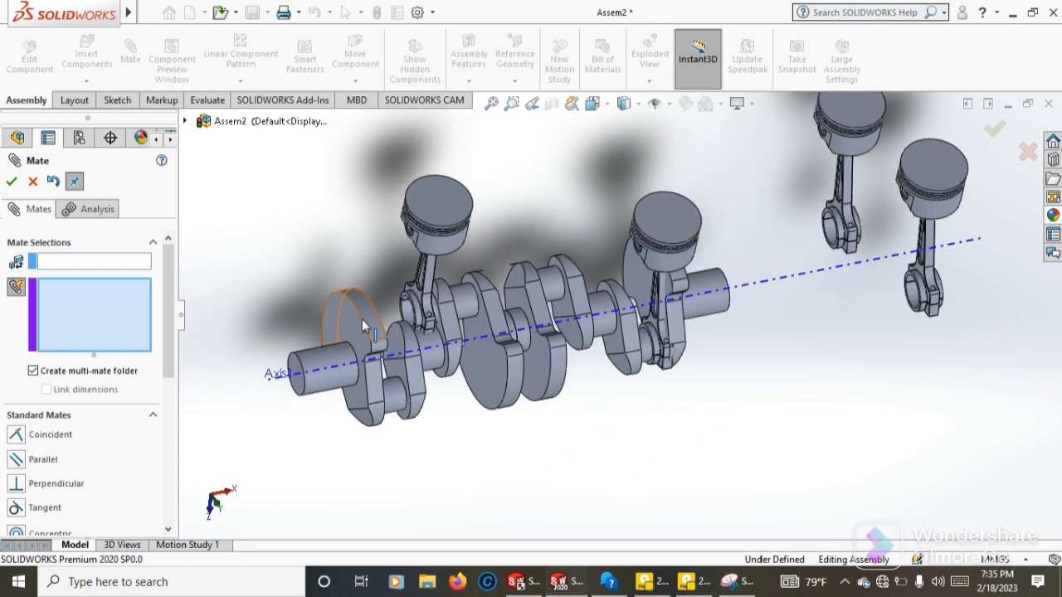
pyautogui.moveTo(365, 423); pyautogui.dragTo(399, 319, button='middle')
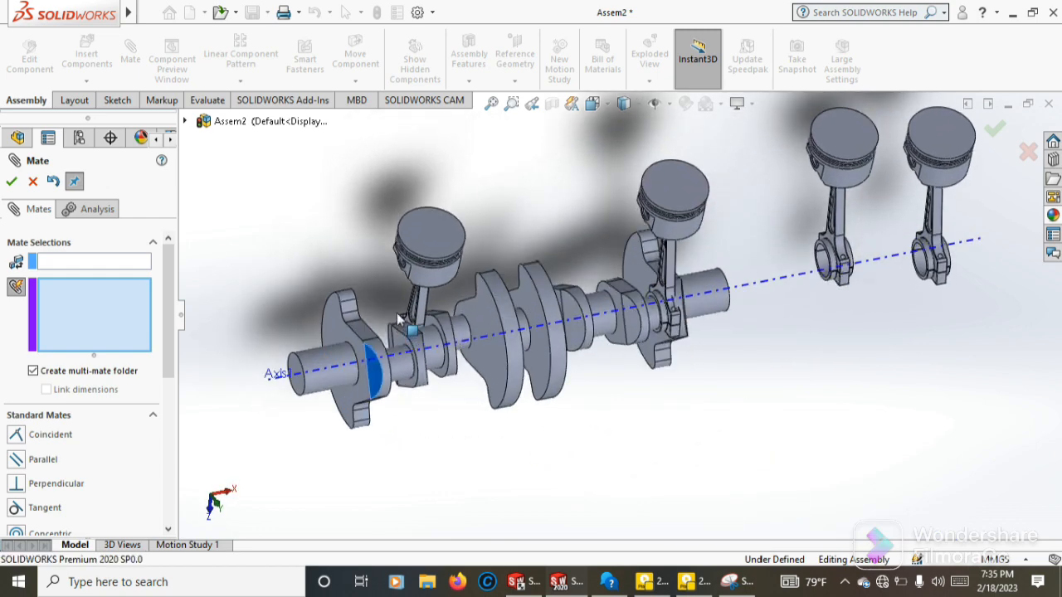
# Turn the crank shaft about its axis to check the concentric fits and finish the mate session
pyautogui.moveTo(399, 319); pyautogui.dragTo(396, 248)
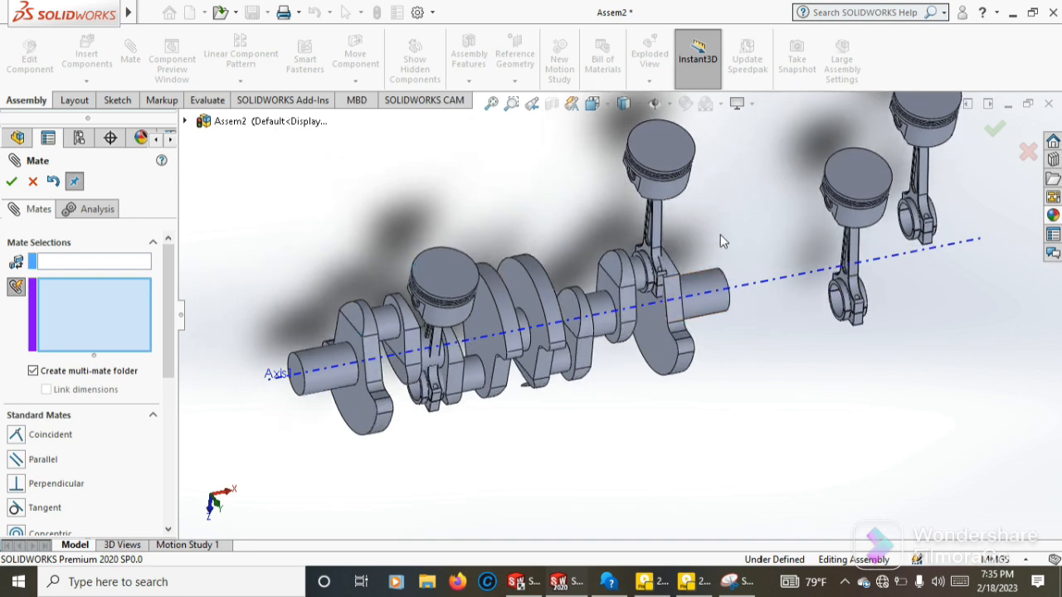
pyautogui.scroll(-3, 720, 234)
pyautogui.scroll(4, 720, 234)
pyautogui.scroll(-2, 411, 381)
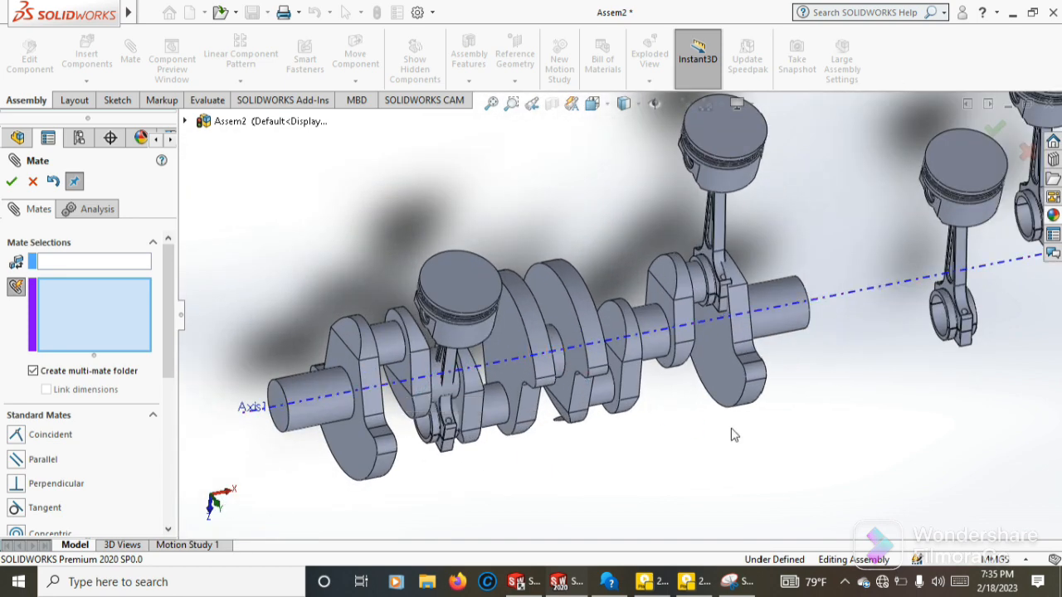
pyautogui.click(153, 244)
pyautogui.click(153, 268)
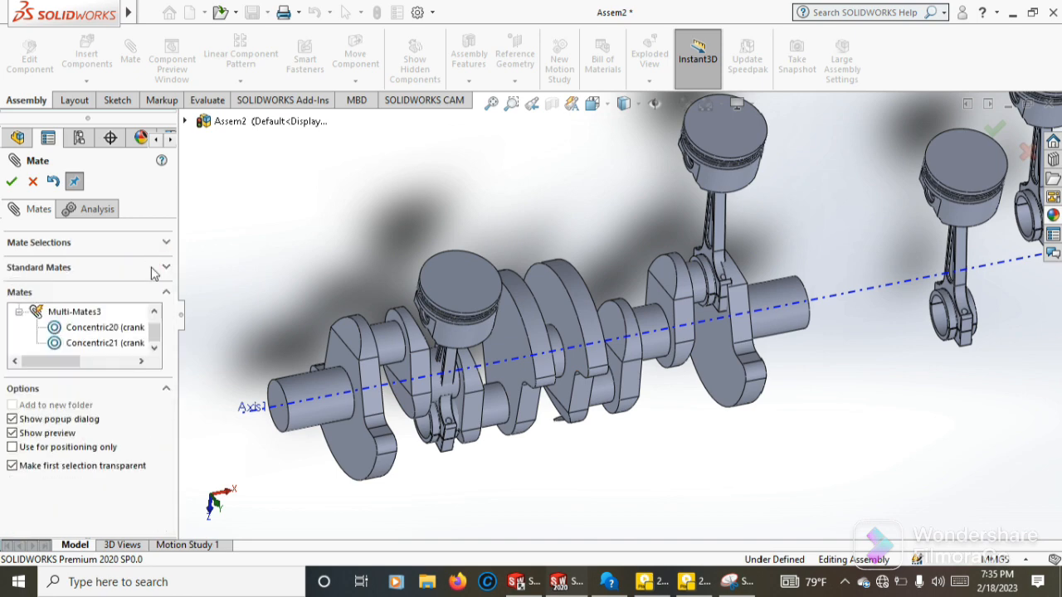
pyautogui.click(13, 181)
pyautogui.click(13, 180)
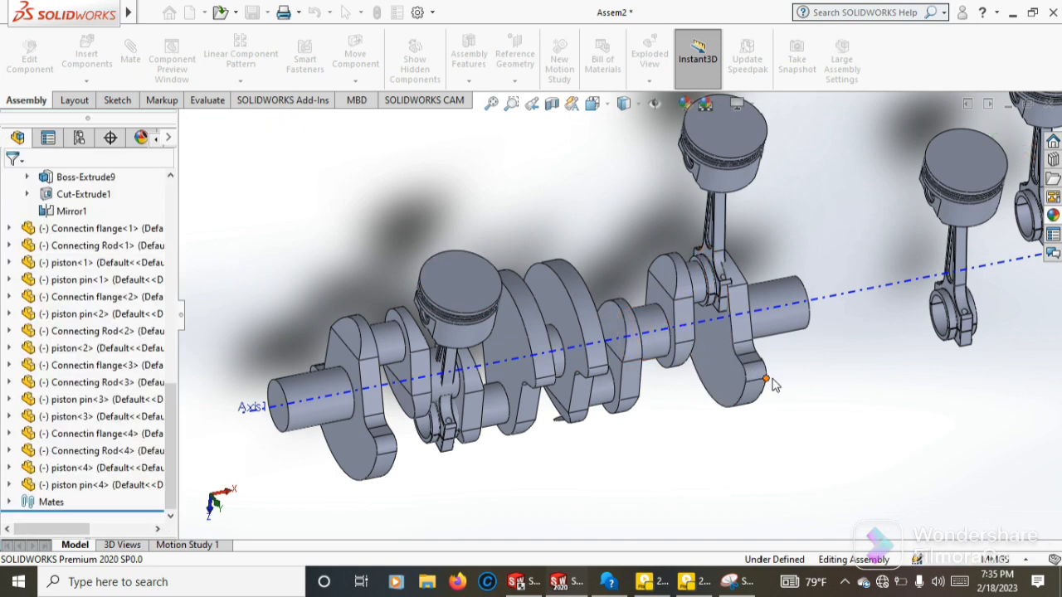
# Begin a centered Width mate with the two facing web faces around the inner crankpin nearest the Axis1 label as width selections
pyautogui.moveTo(805, 374); pyautogui.dragTo(783, 370, button='middle')
pyautogui.scroll(-2, 818, 361)
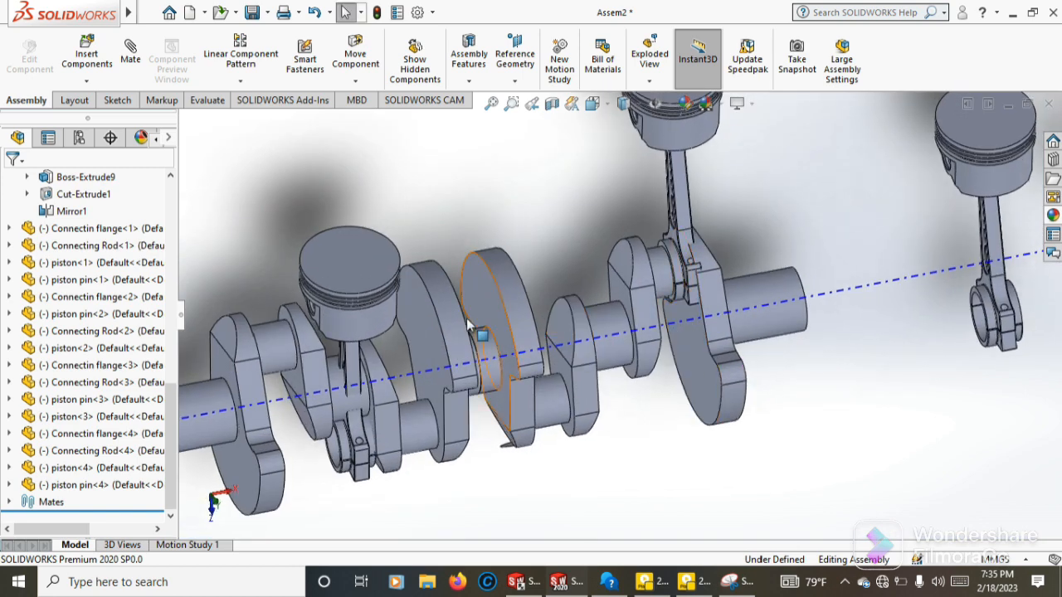
pyautogui.click(129, 57)
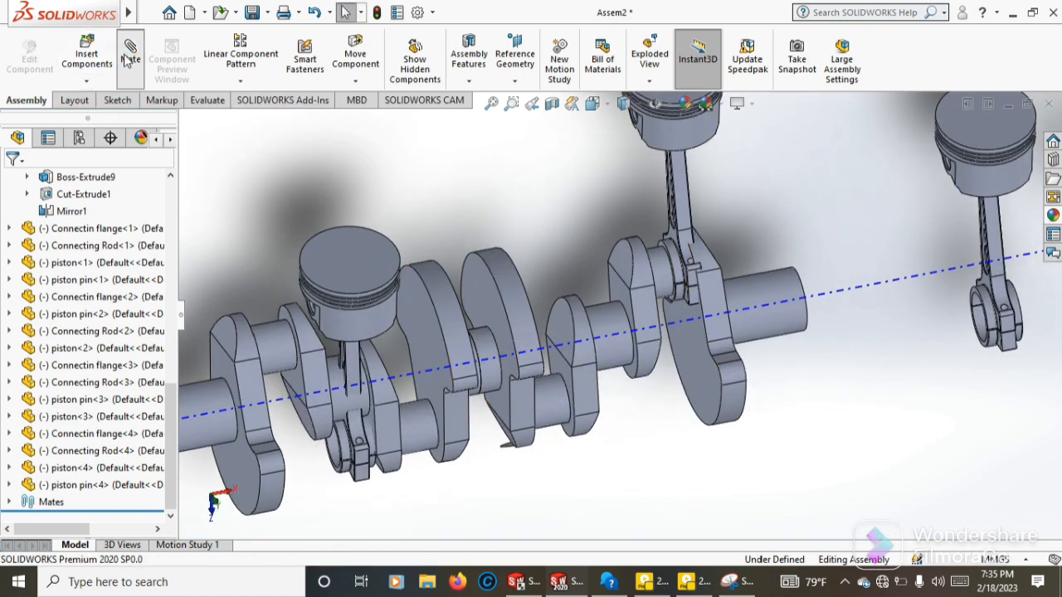
pyautogui.scroll(-3, 315, 390)
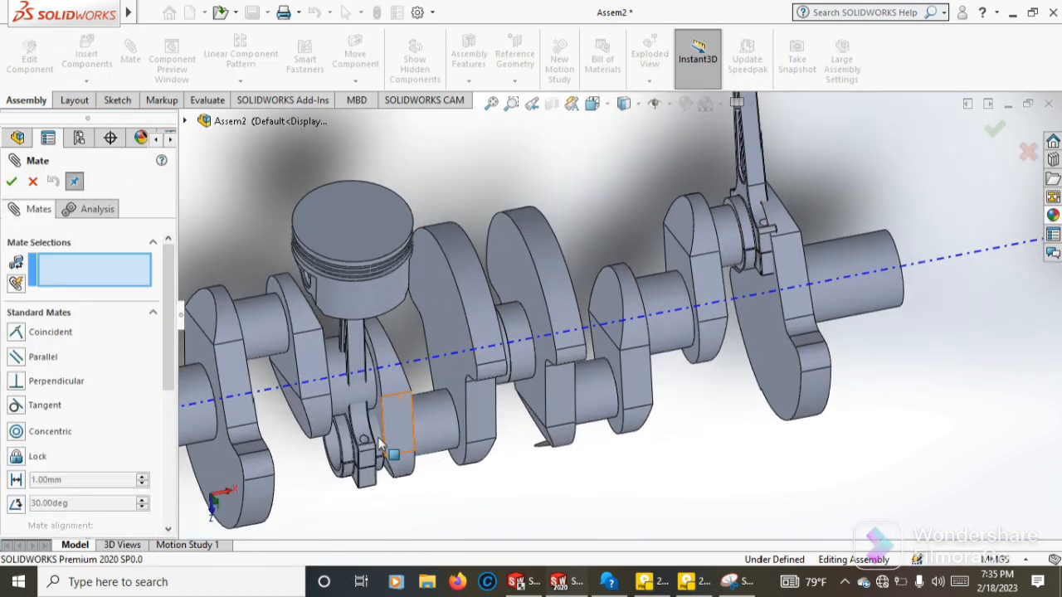
pyautogui.click(154, 315)
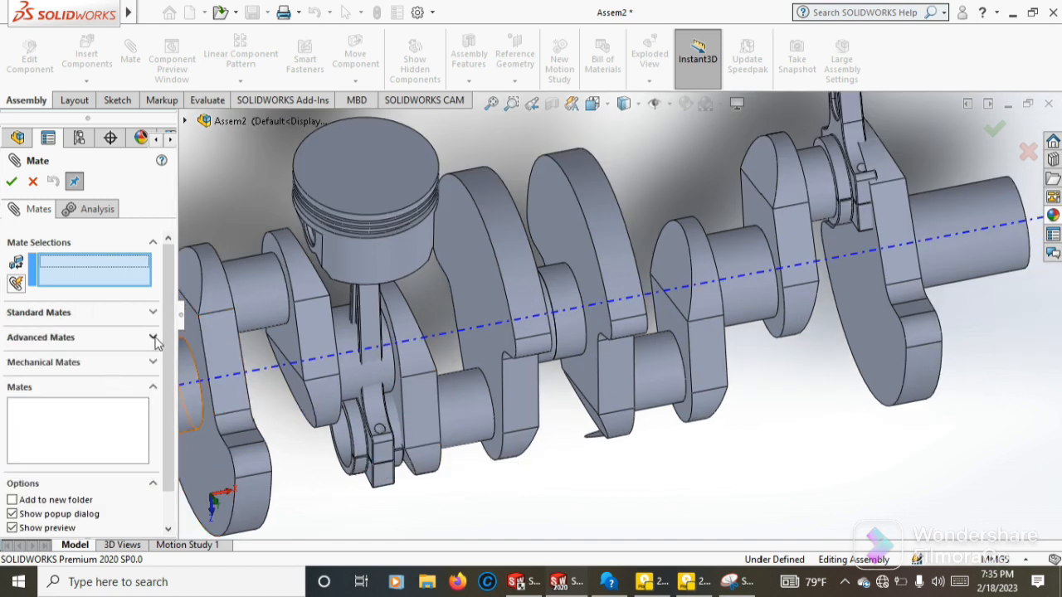
pyautogui.click(154, 339)
pyautogui.click(18, 398)
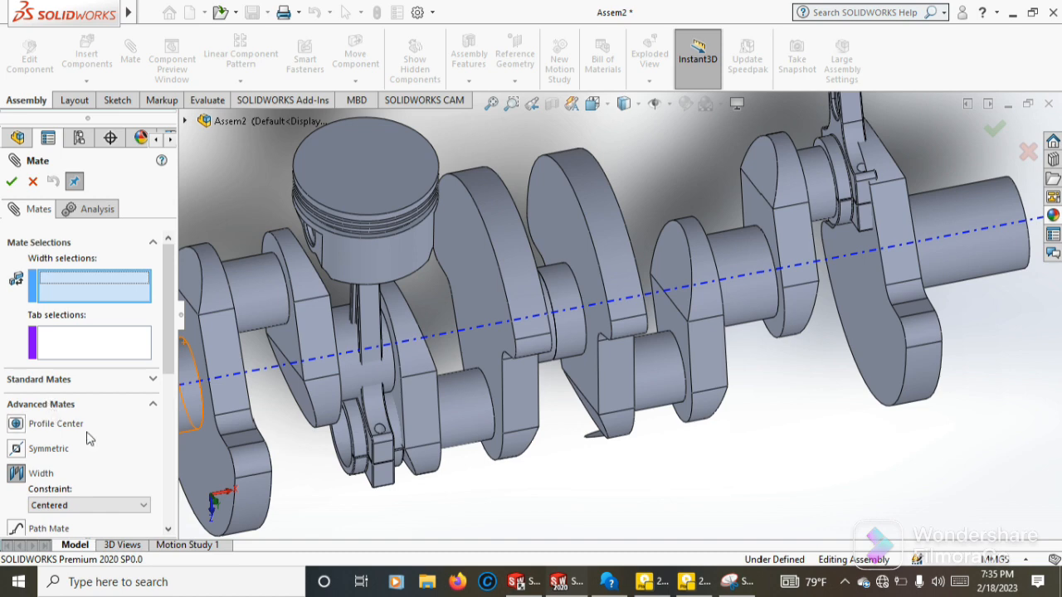
pyautogui.click(482, 300)
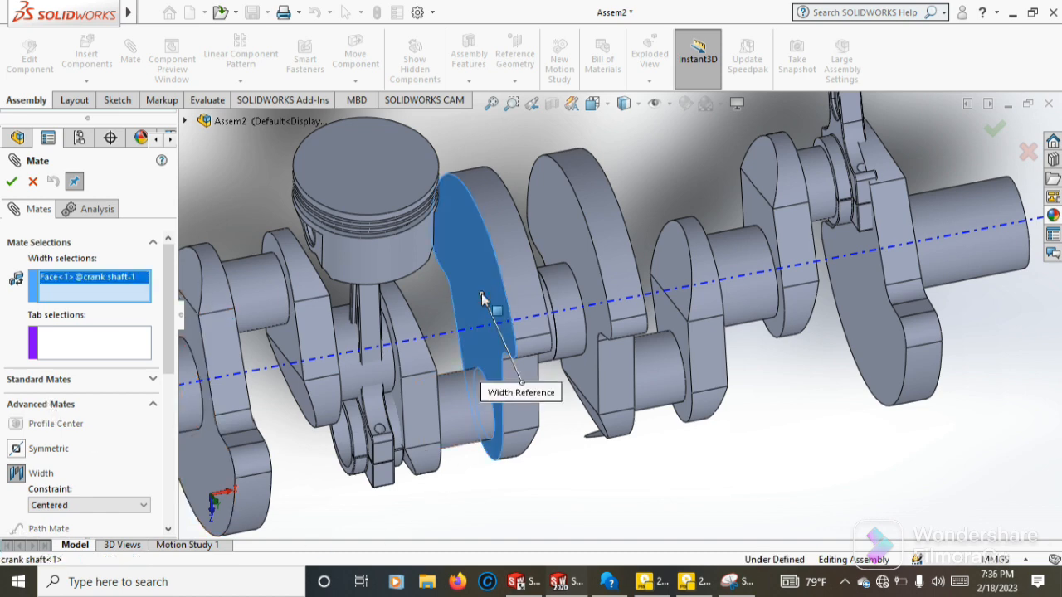
pyautogui.moveTo(482, 300); pyautogui.dragTo(488, 361, button='middle')
pyautogui.click(488, 361)
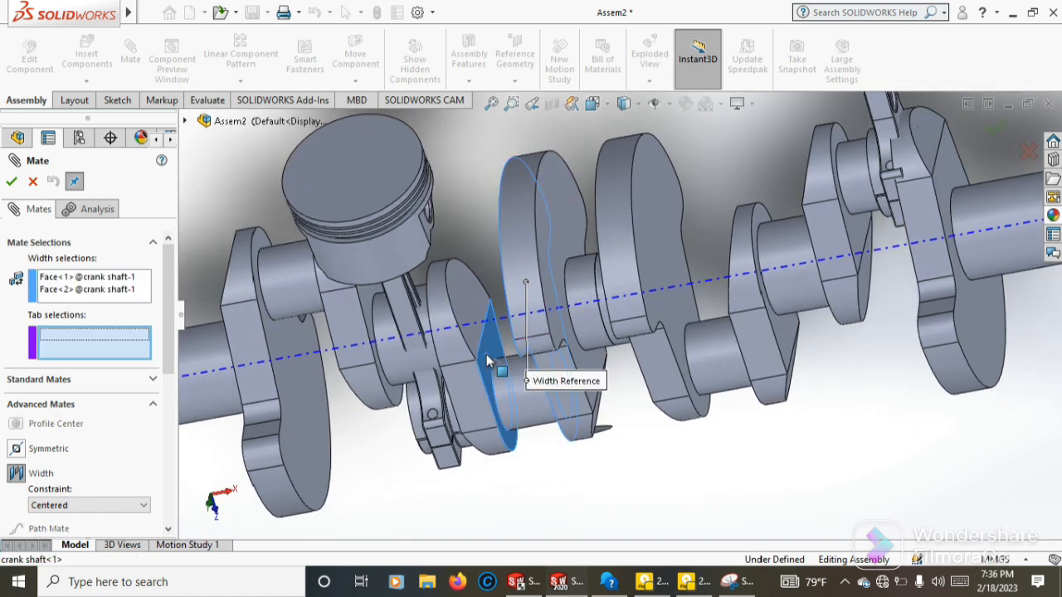
# Use both side faces of the connecting flange on that crankpin as tab selections and accept the Width mate
pyautogui.moveTo(481, 219); pyautogui.dragTo(465, 247, button='middle')
pyautogui.click(127, 347)
pyautogui.moveTo(464, 292); pyautogui.dragTo(289, 380, button='middle')
pyautogui.click(273, 353)
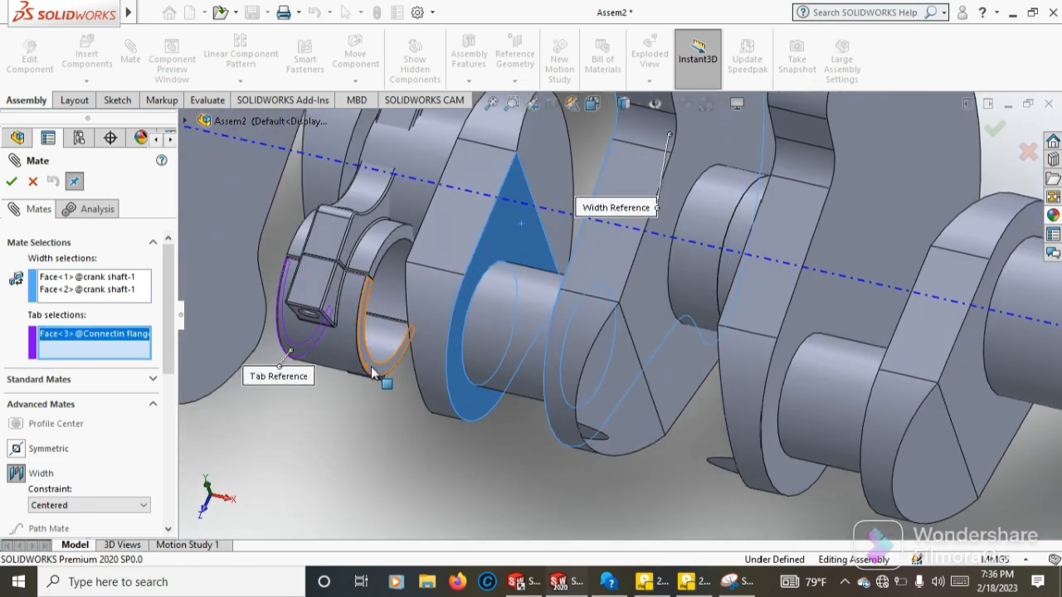
pyautogui.scroll(3, 371, 368)
pyautogui.scroll(2, 434, 335)
pyautogui.moveTo(610, 212); pyautogui.dragTo(615, 265, button='middle')
pyautogui.scroll(-2, 525, 304)
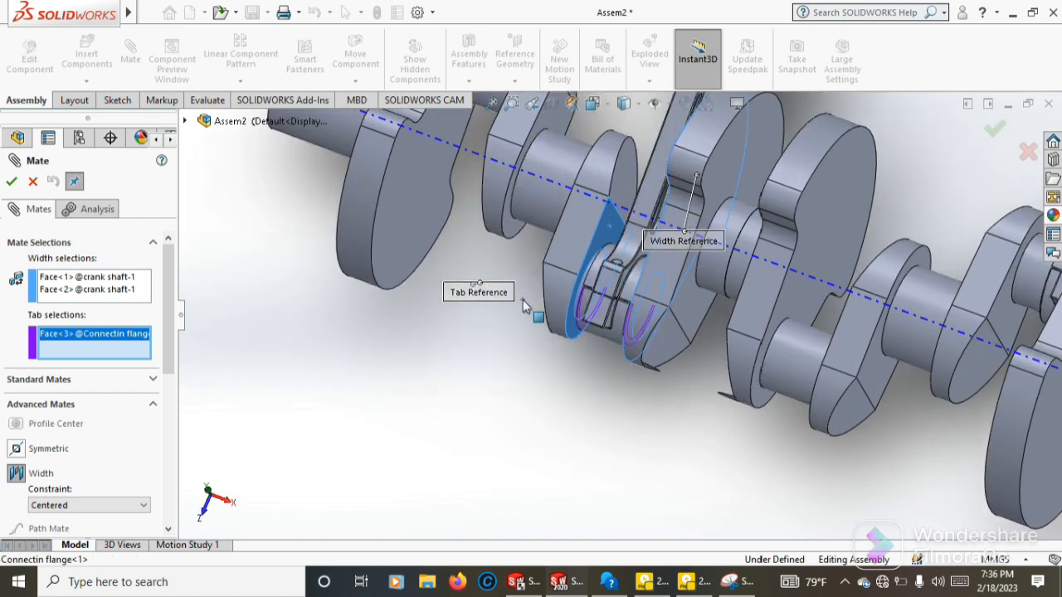
pyautogui.click(615, 236)
pyautogui.scroll(3, 615, 237)
pyautogui.scroll(-5, 581, 361)
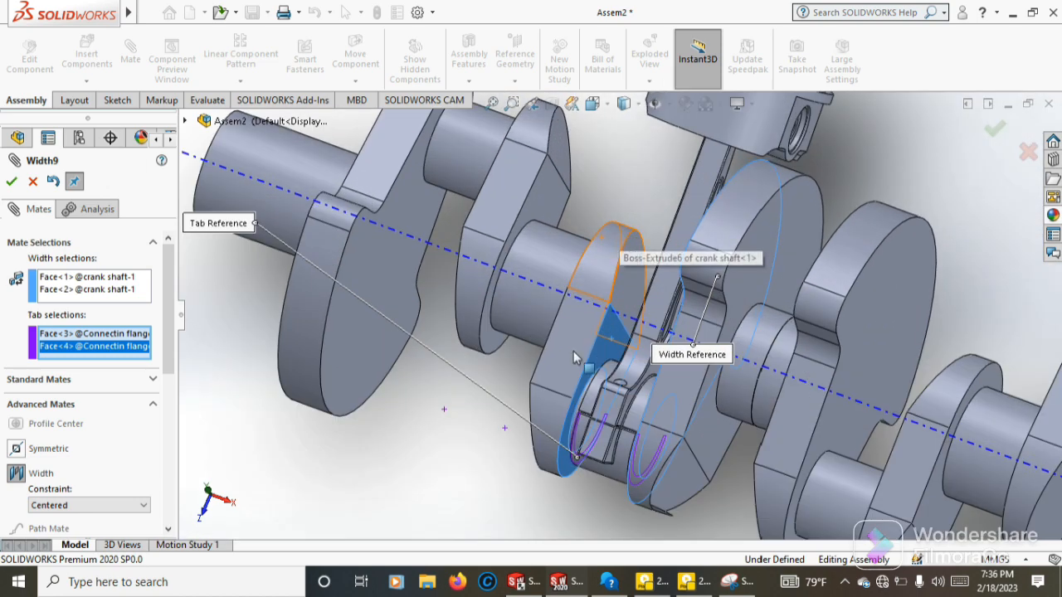
pyautogui.click(11, 181)
# Begin another centered Width mate, taking the facing web faces around the inner crankpin farther from the Axis1 label as width selections
pyautogui.scroll(3, 594, 345)
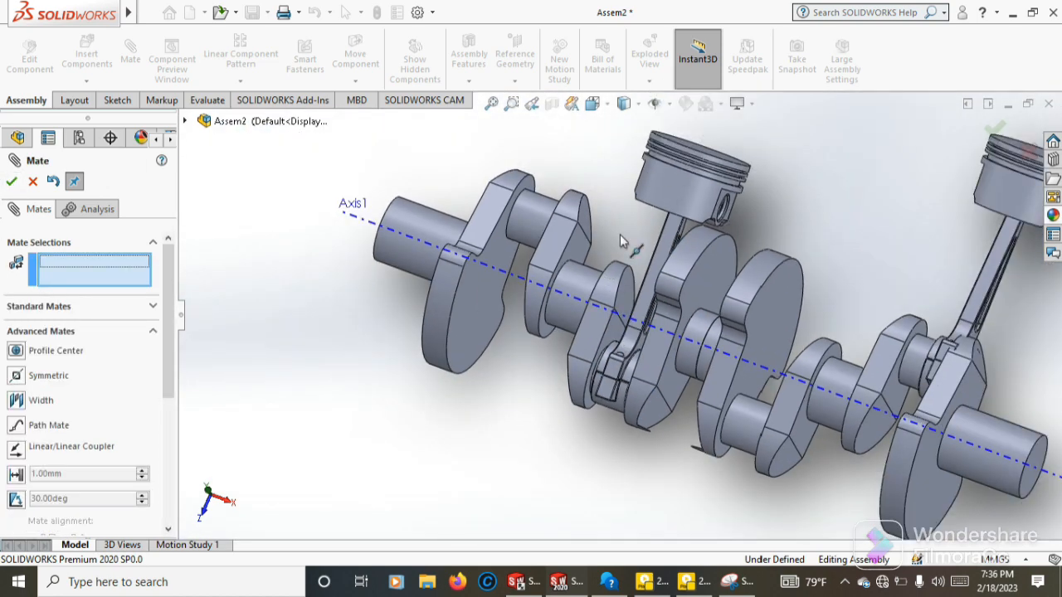
pyautogui.scroll(2, 647, 323)
pyautogui.scroll(-5, 813, 410)
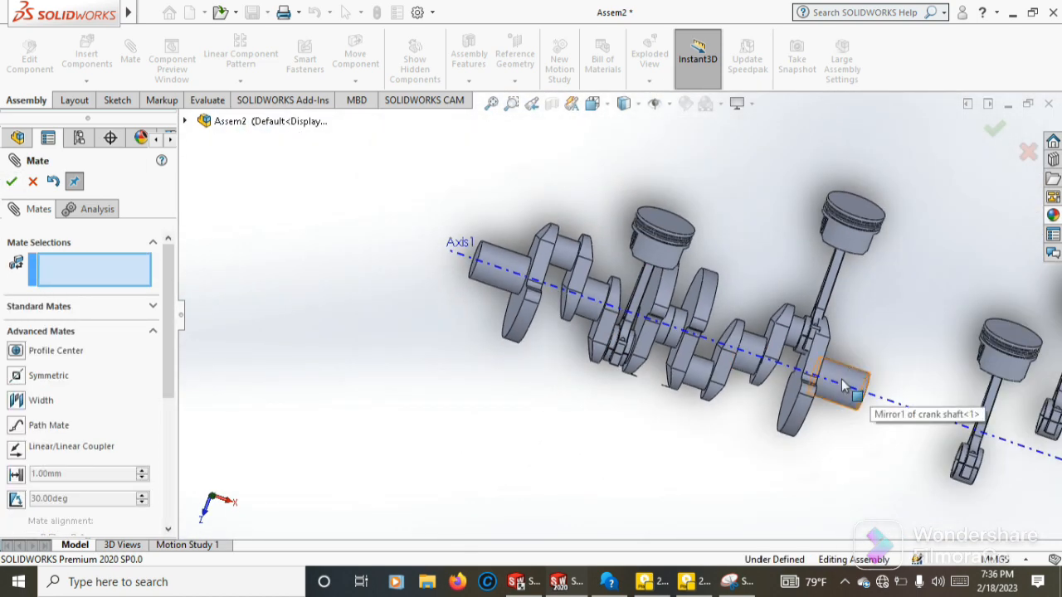
pyautogui.click(16, 400)
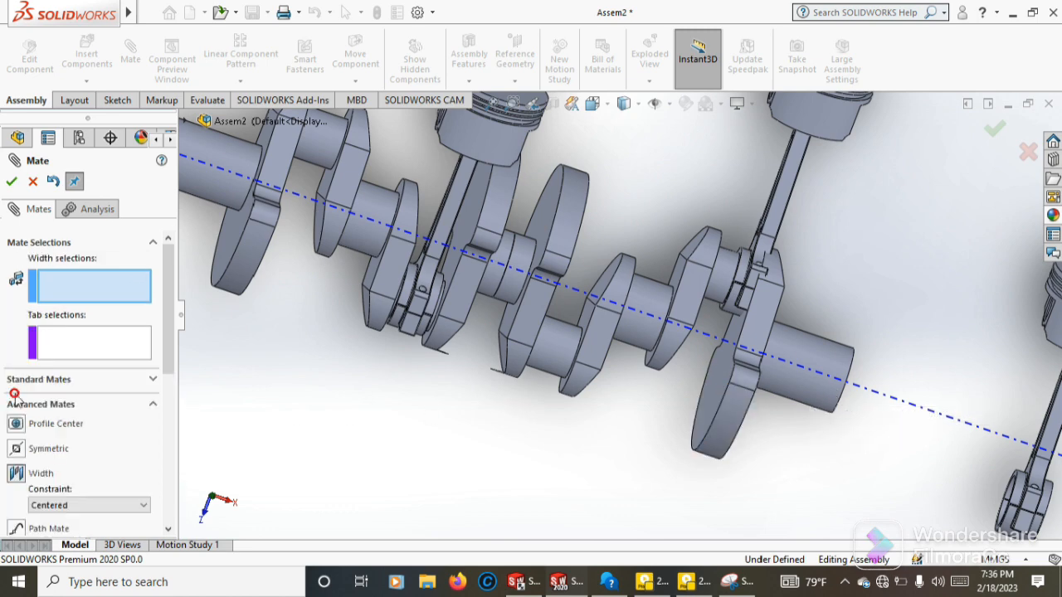
pyautogui.moveTo(644, 386); pyautogui.dragTo(650, 387, button='middle')
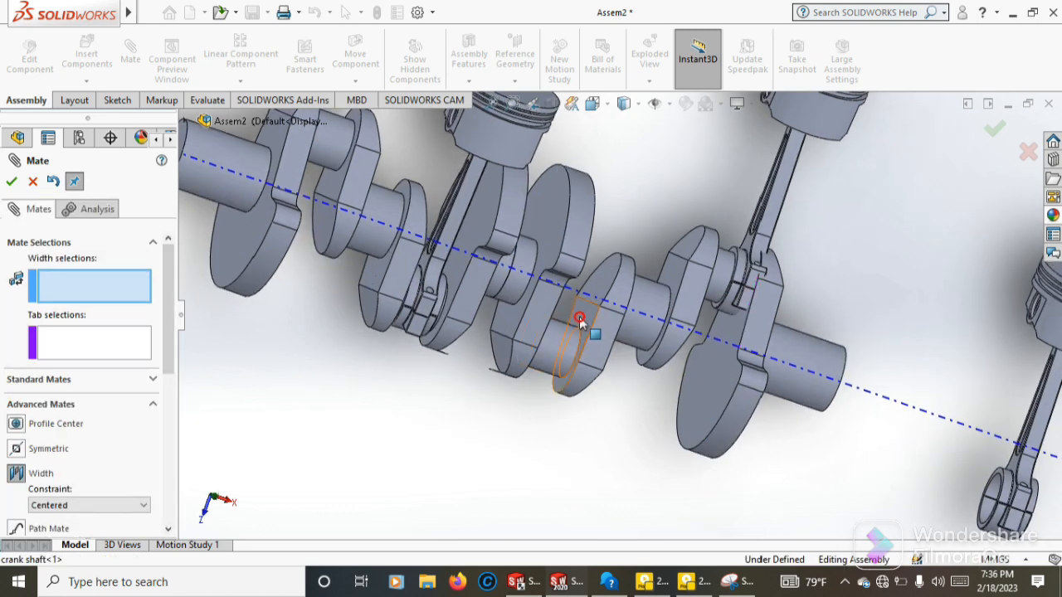
pyautogui.click(579, 322)
pyautogui.moveTo(580, 322); pyautogui.dragTo(550, 315, button='middle')
pyautogui.click(545, 314)
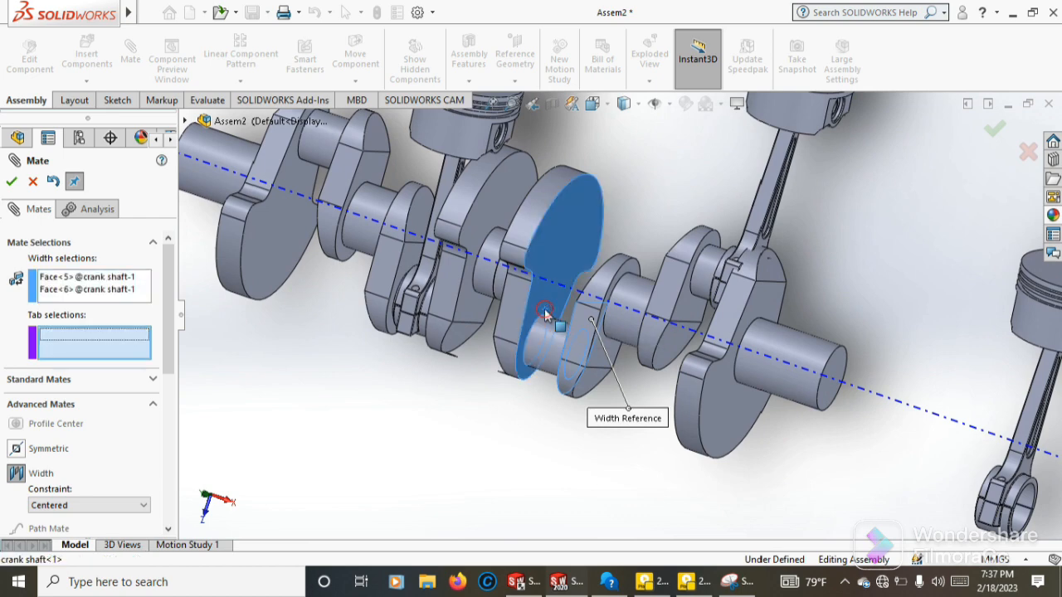
# Use the side faces of the nearer unplaced piston group's connecting rod and flange as tab selections and accept the Width mate
pyautogui.scroll(-6, 848, 462)
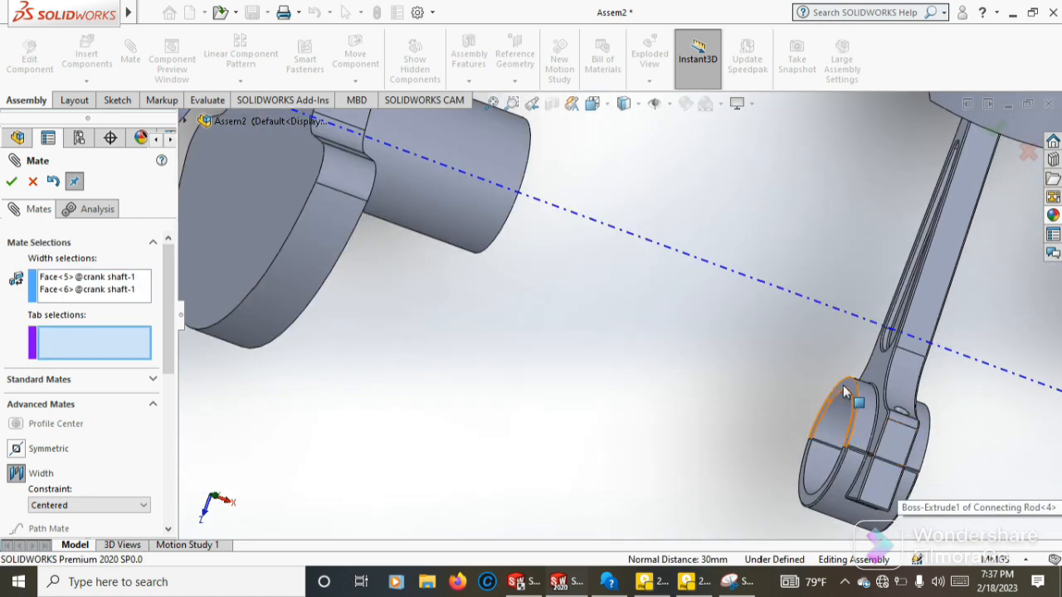
pyautogui.click(846, 390)
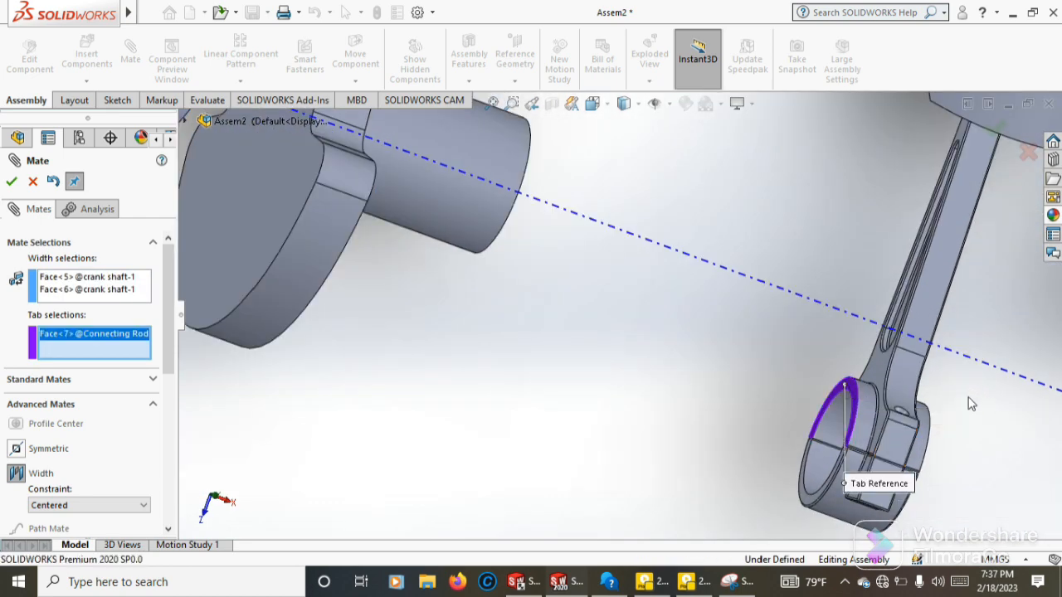
pyautogui.scroll(5, 968, 404)
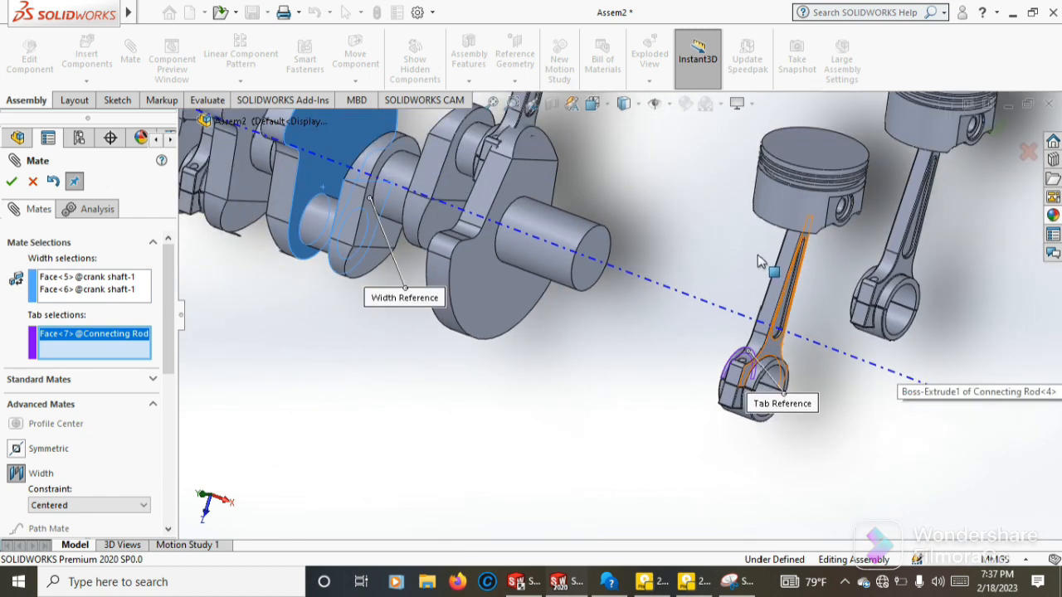
pyautogui.scroll(2, 757, 261)
pyautogui.scroll(-4, 830, 515)
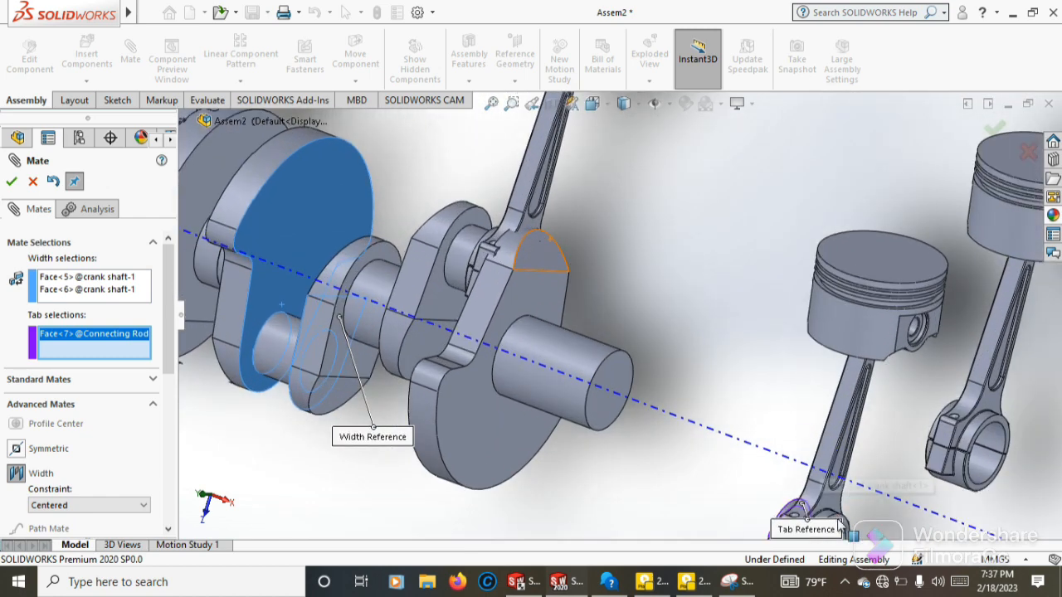
pyautogui.scroll(1, 840, 525)
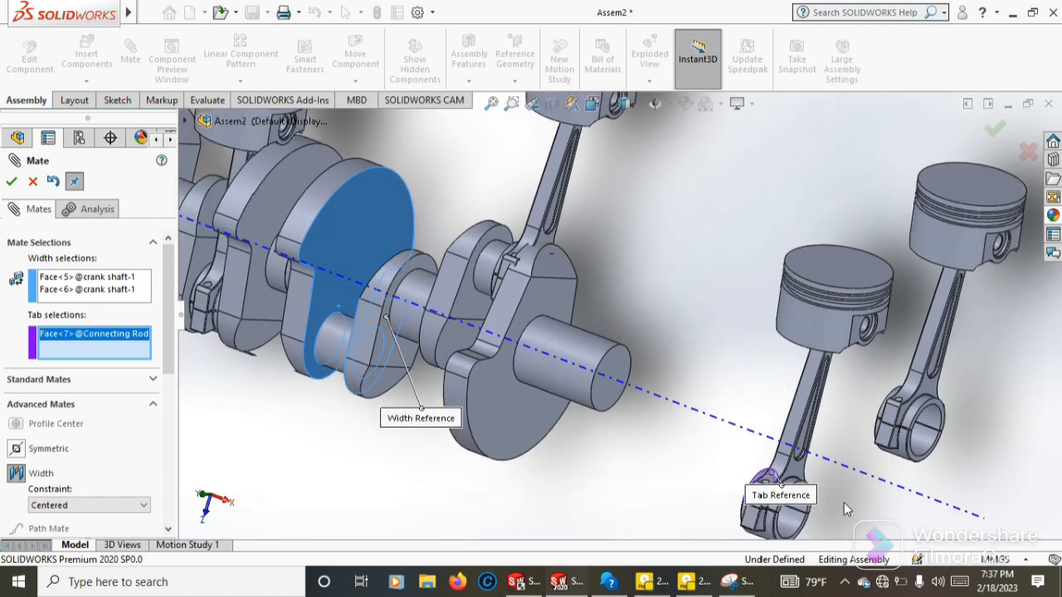
pyautogui.click(778, 538)
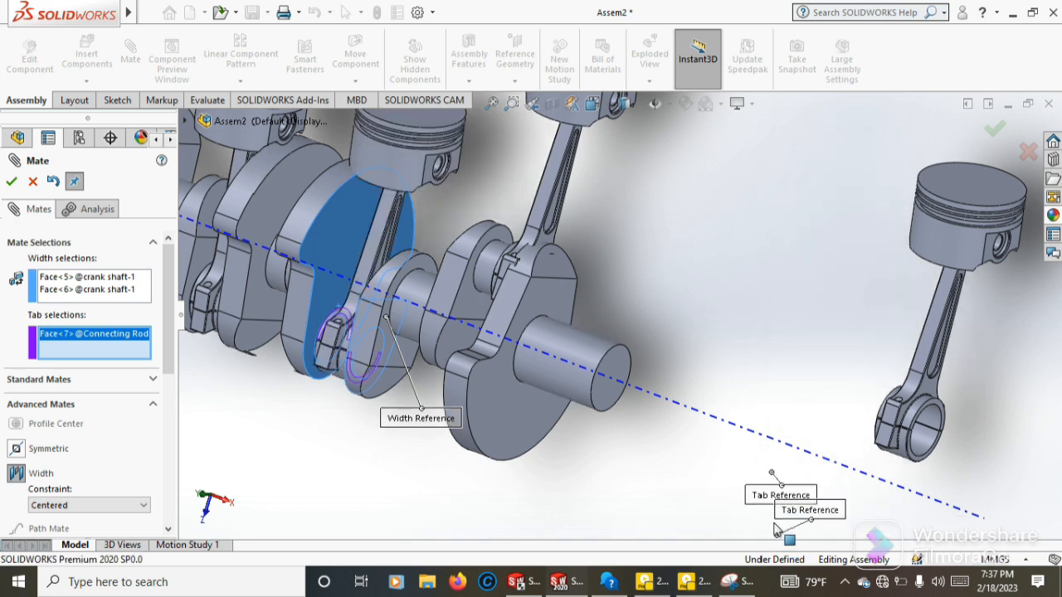
pyautogui.scroll(3, 419, 296)
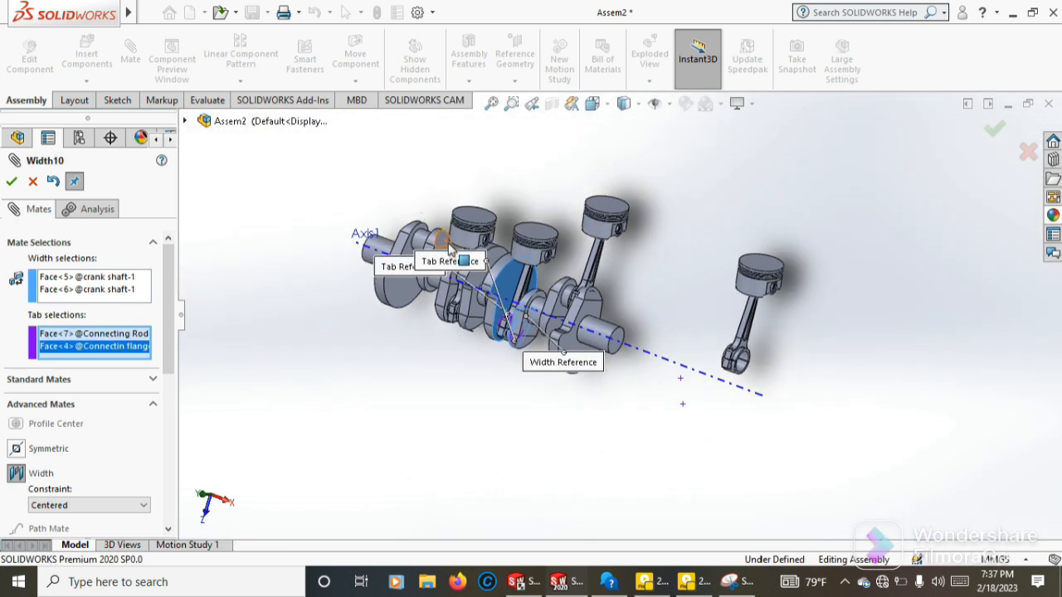
pyautogui.scroll(-2, 557, 289)
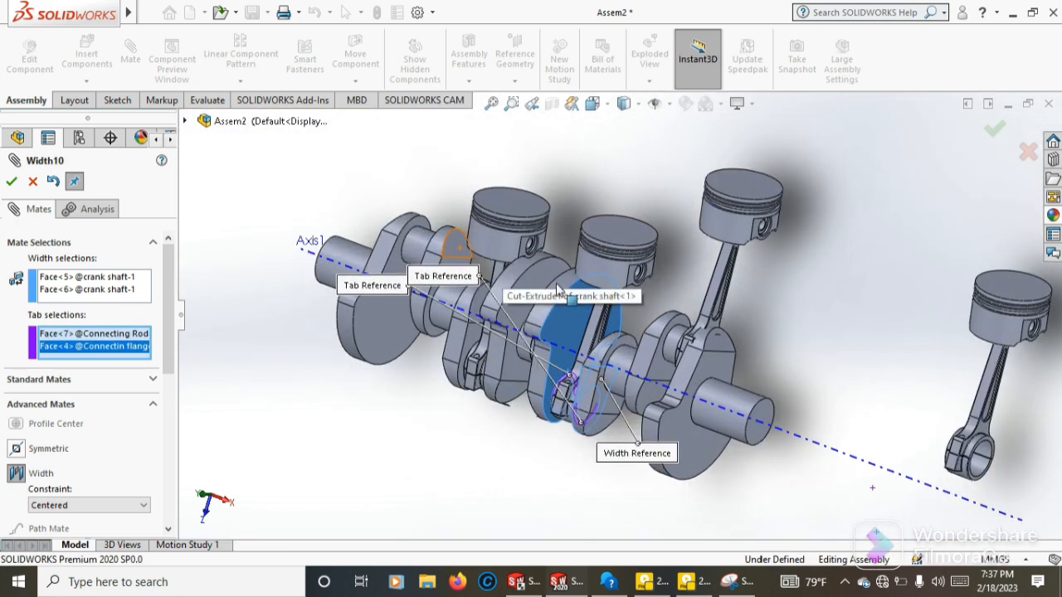
pyautogui.click(11, 186)
# Slide the piston group on the outer crankpin farthest from the Axis1 label along the crank axis, clear of its webs
pyautogui.scroll(-3, 780, 340)
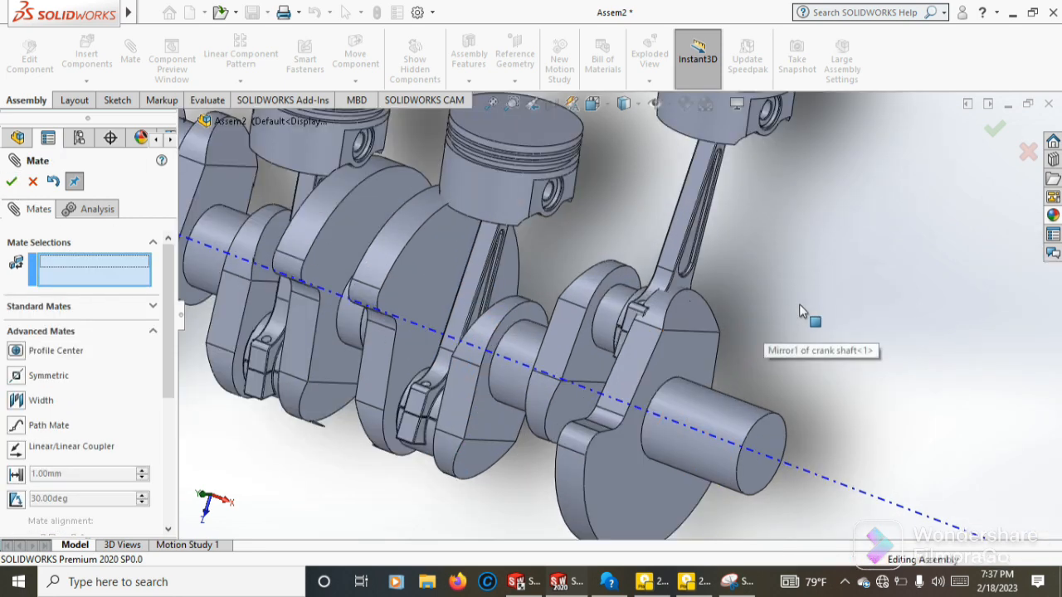
pyautogui.moveTo(800, 305); pyautogui.dragTo(824, 324, button='middle')
pyautogui.moveTo(712, 135); pyautogui.dragTo(860, 208)
pyautogui.moveTo(761, 251); pyautogui.dragTo(618, 348, button='middle')
# Center that piston group's connecting rod end between the web faces of the outer crankpin farthest from the Axis1 label with a Width mate
pyautogui.click(17, 402)
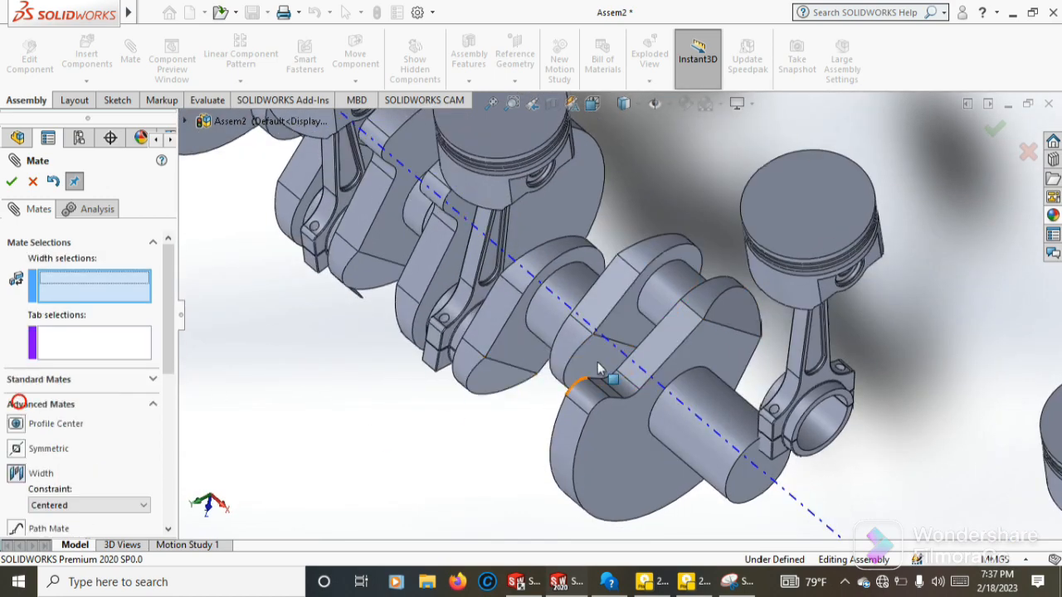
pyautogui.click(624, 330)
pyautogui.moveTo(624, 330); pyautogui.dragTo(739, 449, button='middle')
pyautogui.click(738, 449)
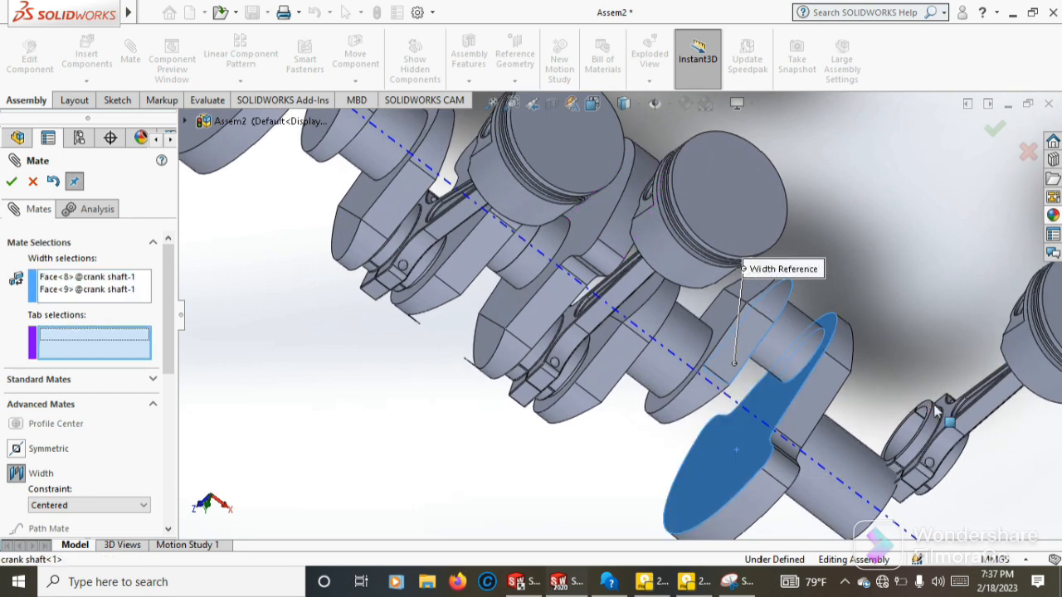
pyautogui.scroll(-4, 936, 408)
pyautogui.click(879, 383)
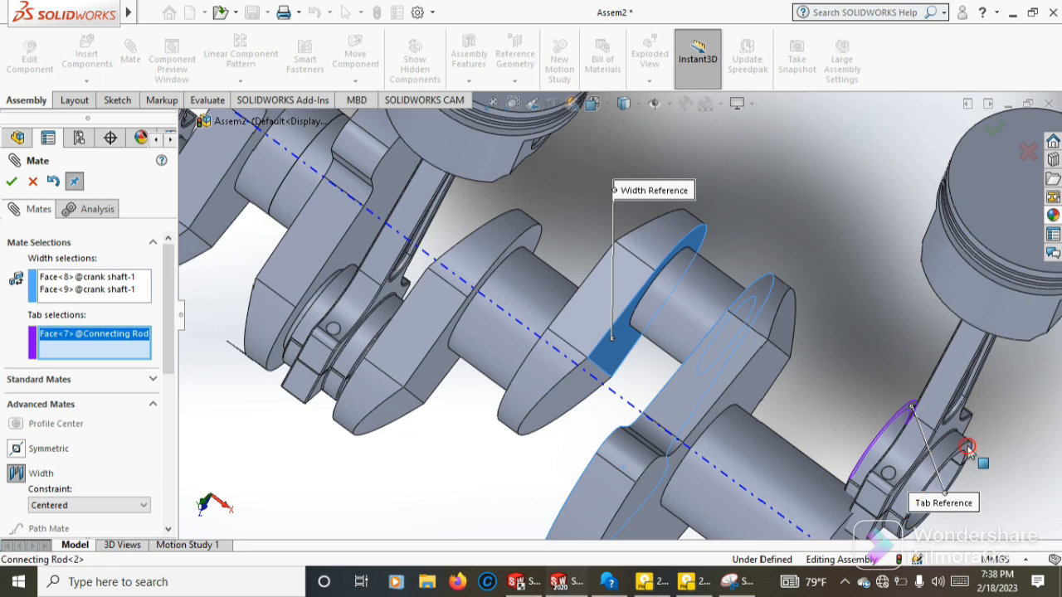
pyautogui.click(11, 181)
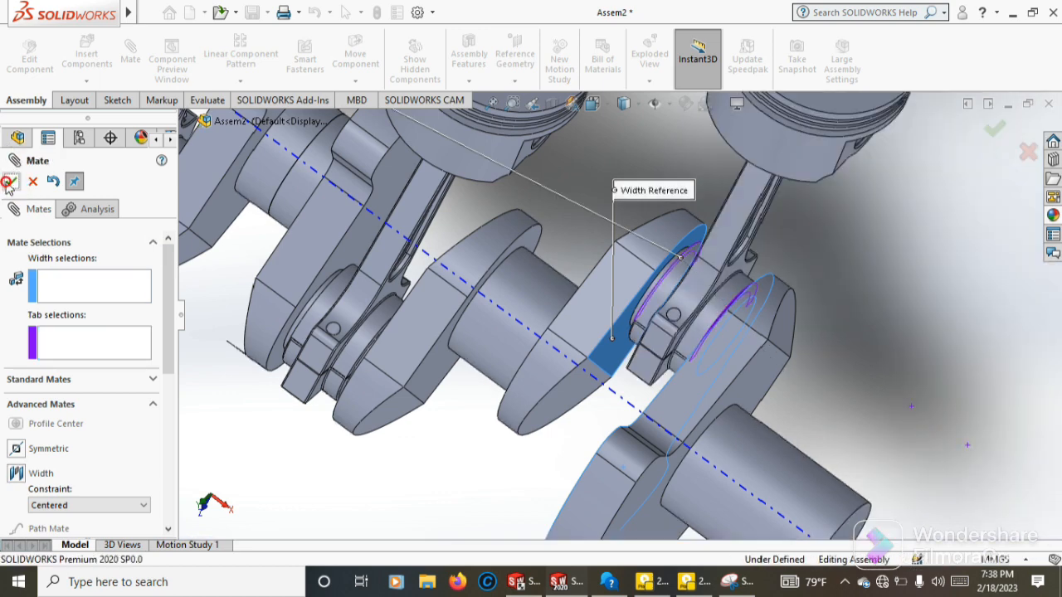
# Begin a centered Width mate, taking the facing web faces around the outer crankpin nearest the Axis1 label as width selections
pyautogui.scroll(6, 614, 390)
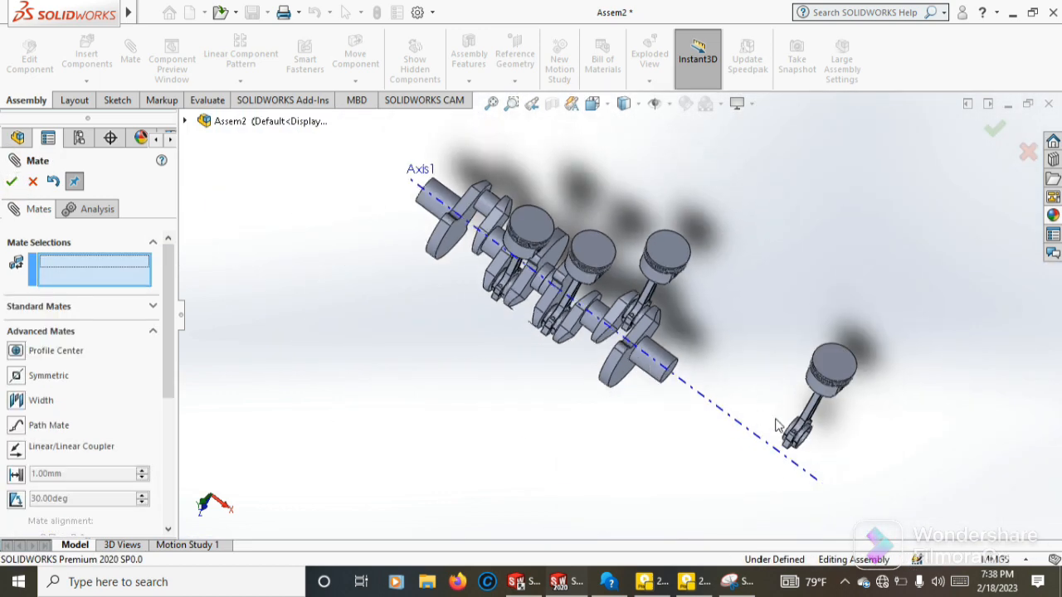
pyautogui.scroll(-6, 812, 440)
pyautogui.scroll(4, 680, 340)
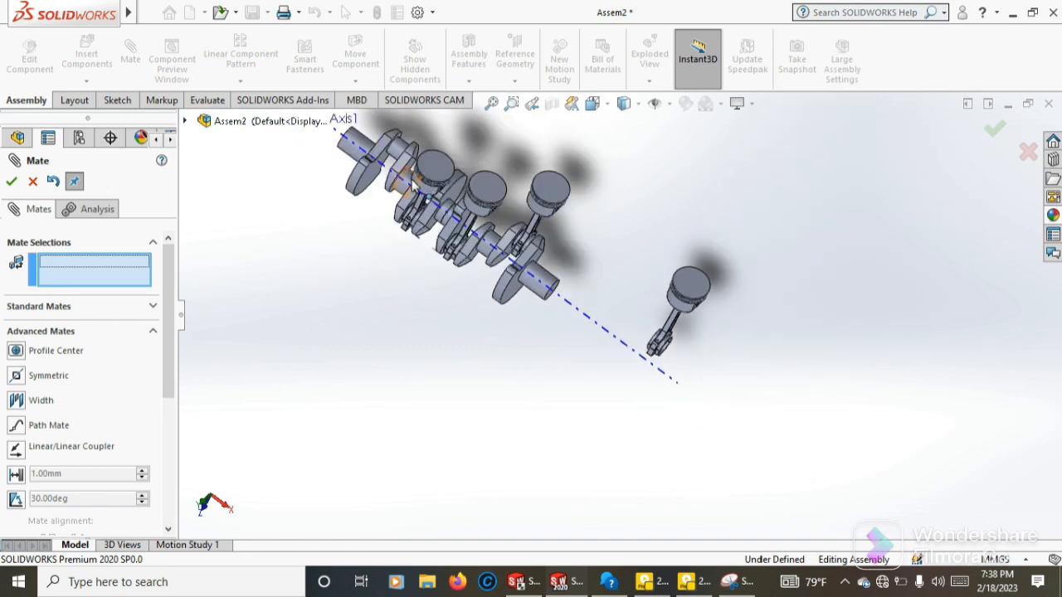
pyautogui.scroll(-6, 411, 178)
pyautogui.click(17, 401)
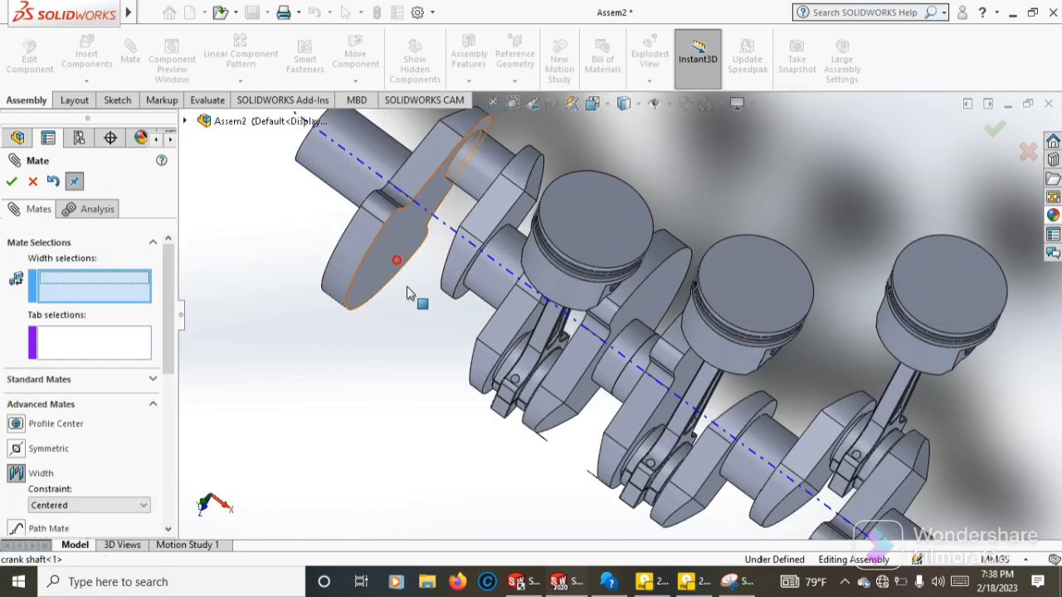
pyautogui.click(407, 293)
pyautogui.scroll(-2, 454, 237)
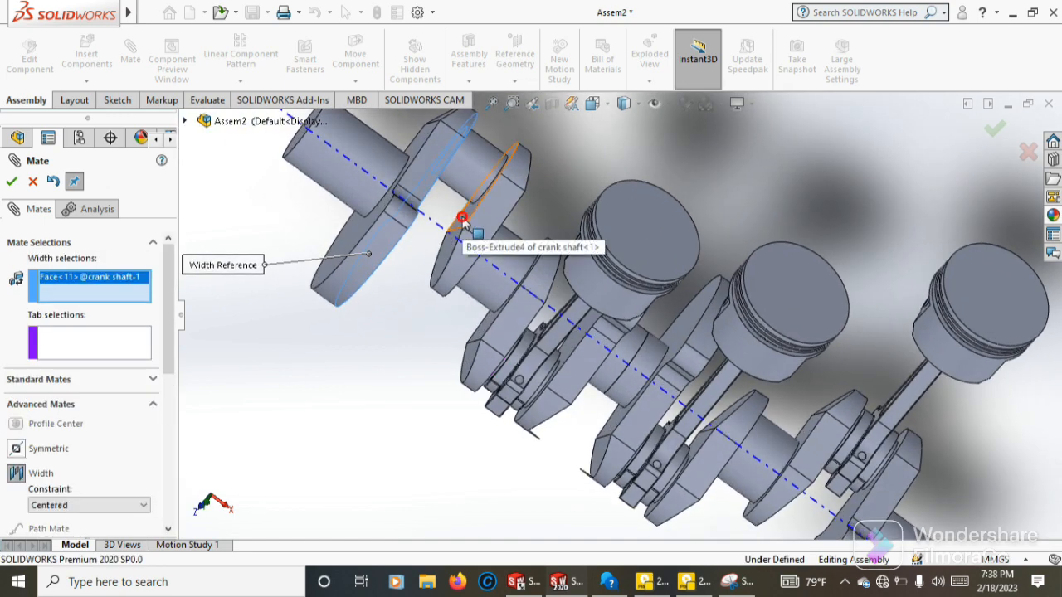
pyautogui.click(462, 222)
pyautogui.scroll(5, 904, 472)
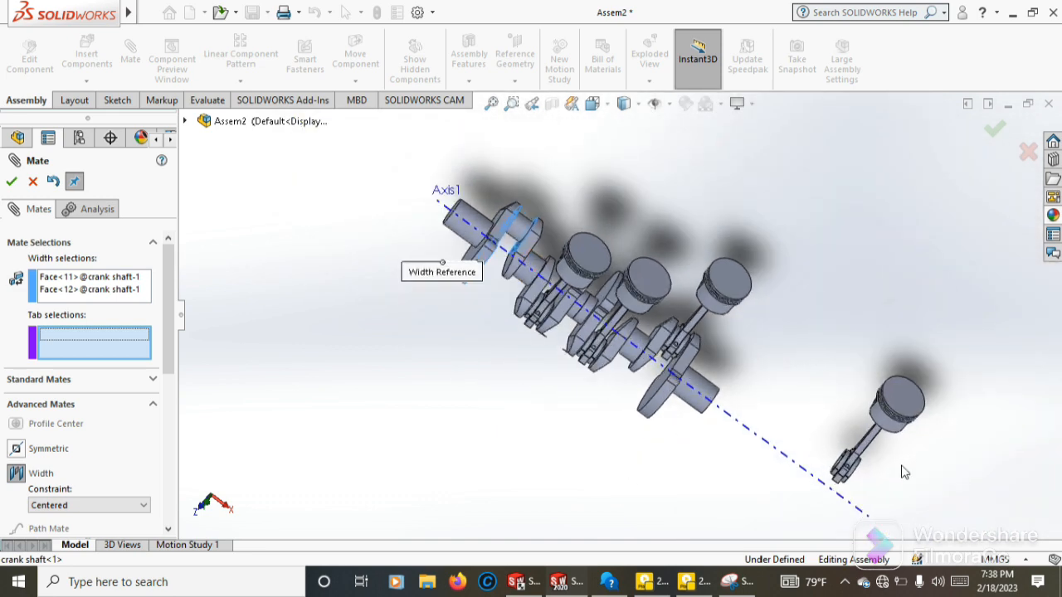
# Use both side faces of the last unplaced piston group's connecting rod end as tab selections, accept the Width mate and leave mating
pyautogui.scroll(-3, 904, 472)
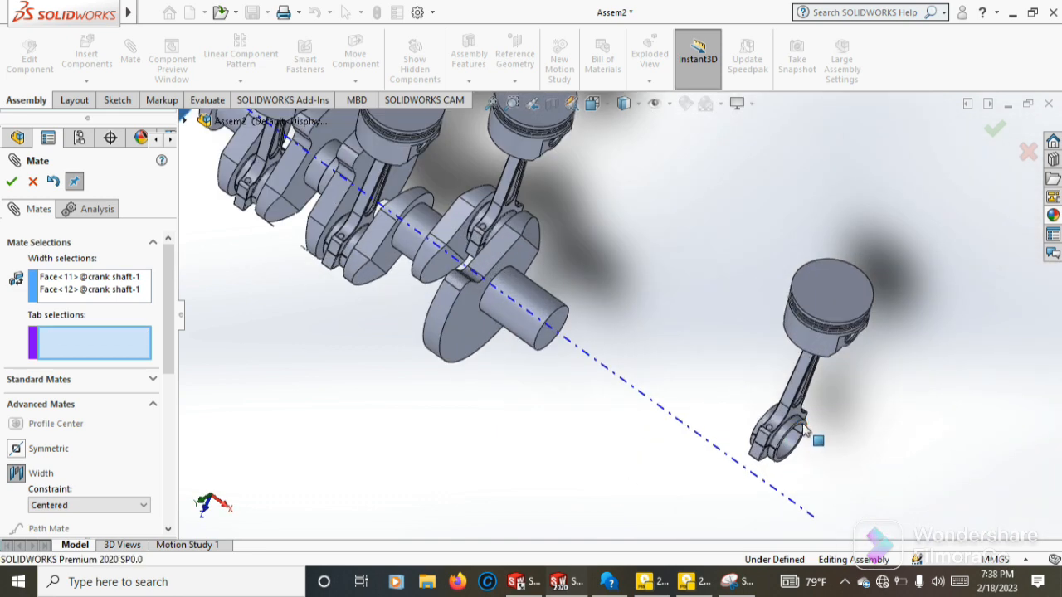
pyautogui.click(803, 428)
pyautogui.scroll(3, 754, 391)
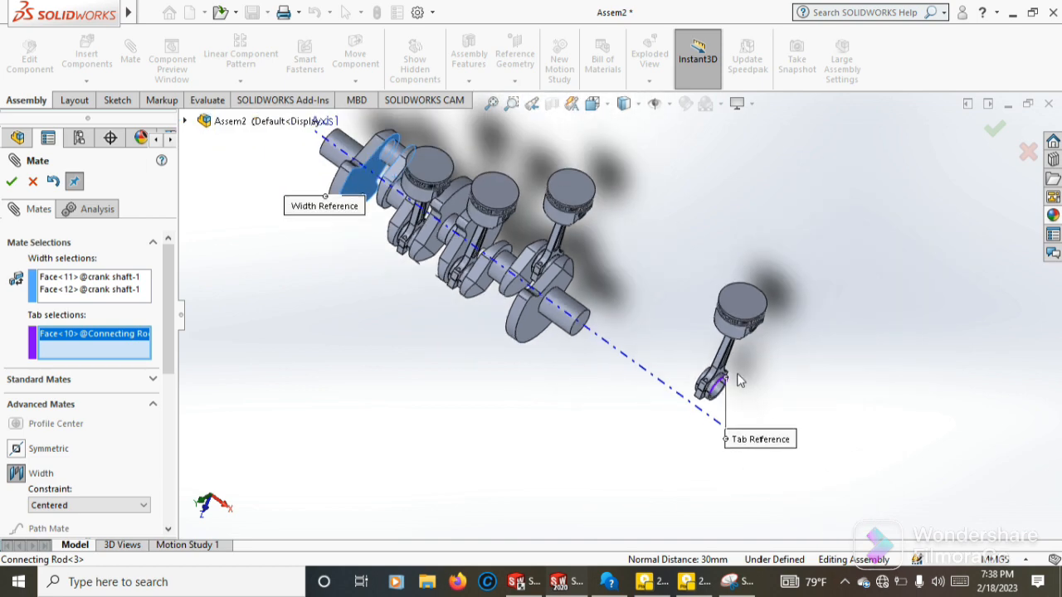
pyautogui.moveTo(798, 398); pyautogui.dragTo(733, 386, button='middle')
pyautogui.scroll(-2, 709, 383)
pyautogui.scroll(-2, 709, 383)
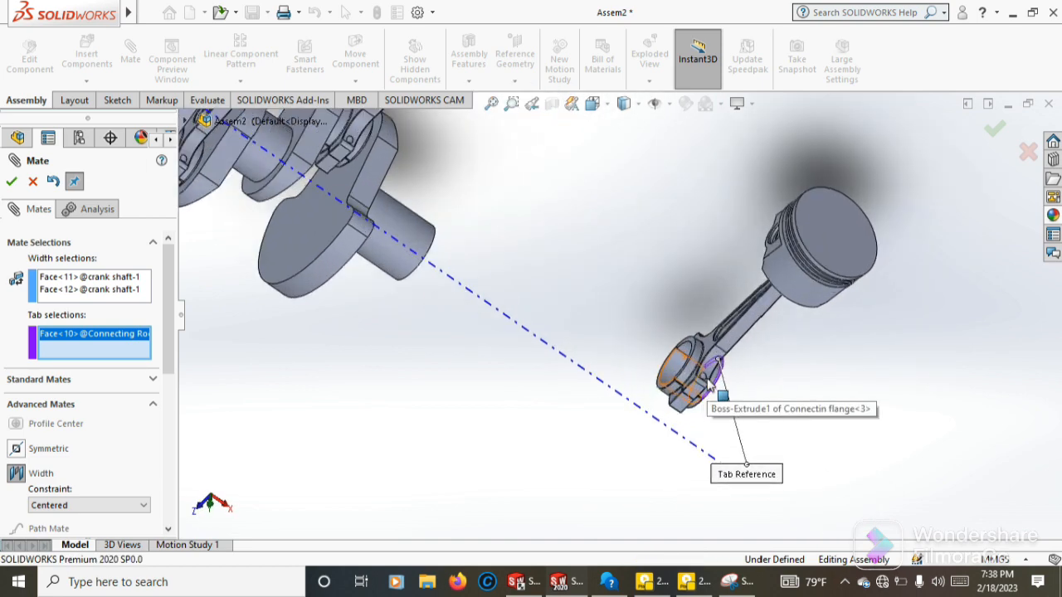
pyautogui.scroll(3, 462, 250)
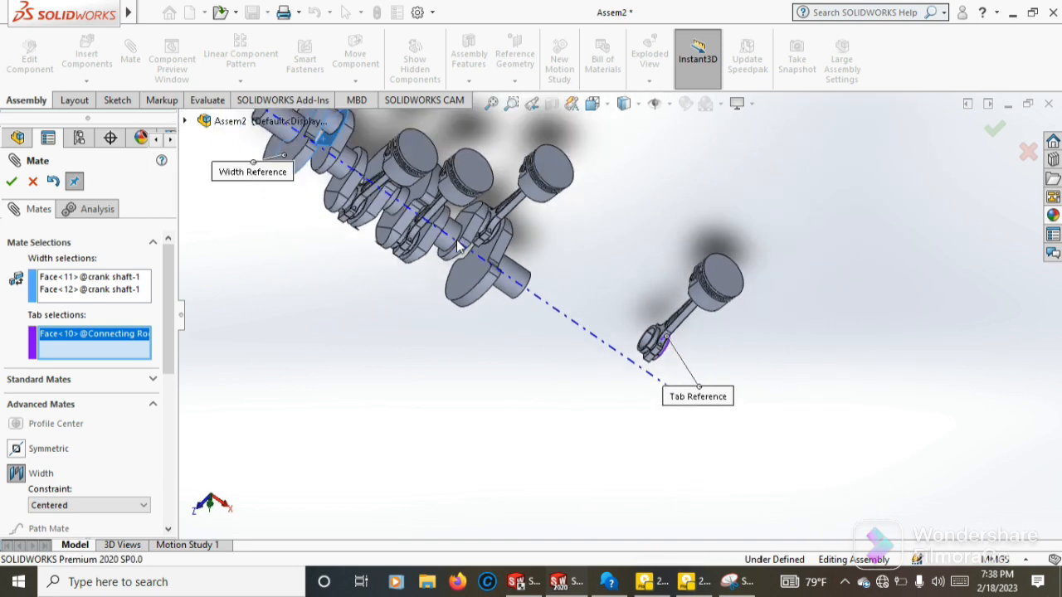
pyautogui.scroll(-2, 430, 203)
pyautogui.scroll(-2, 381, 156)
pyautogui.scroll(1, 647, 329)
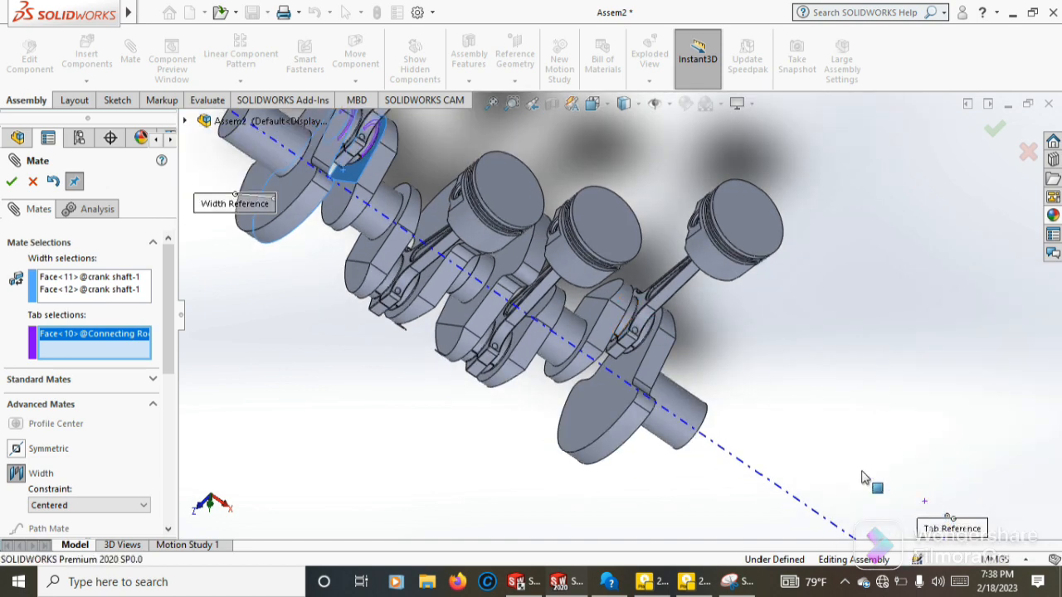
pyautogui.click(410, 197)
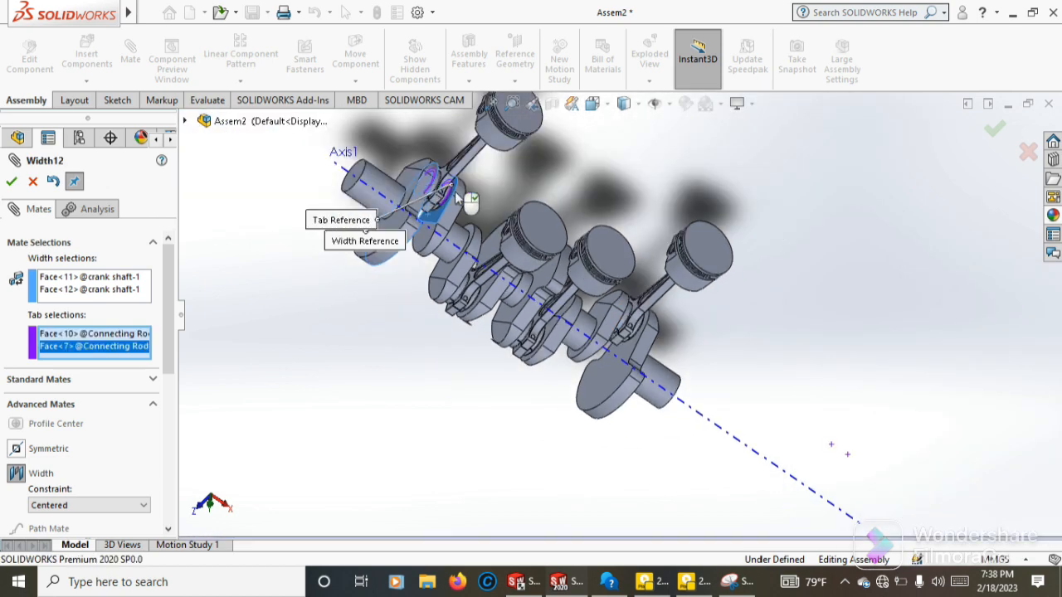
pyautogui.click(12, 181)
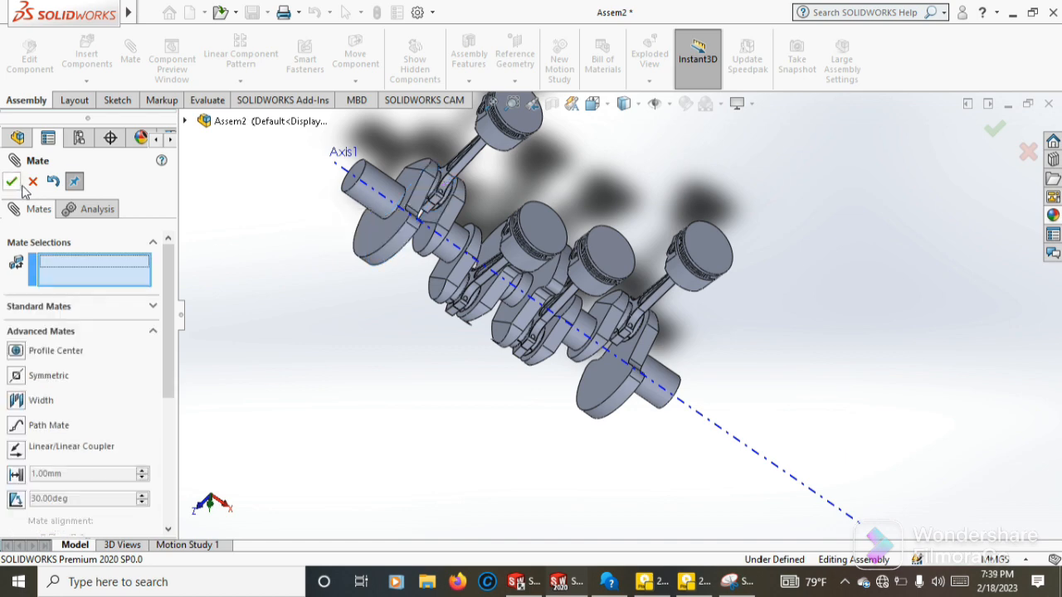
pyautogui.scroll(3, 545, 229)
pyautogui.scroll(-3, 553, 222)
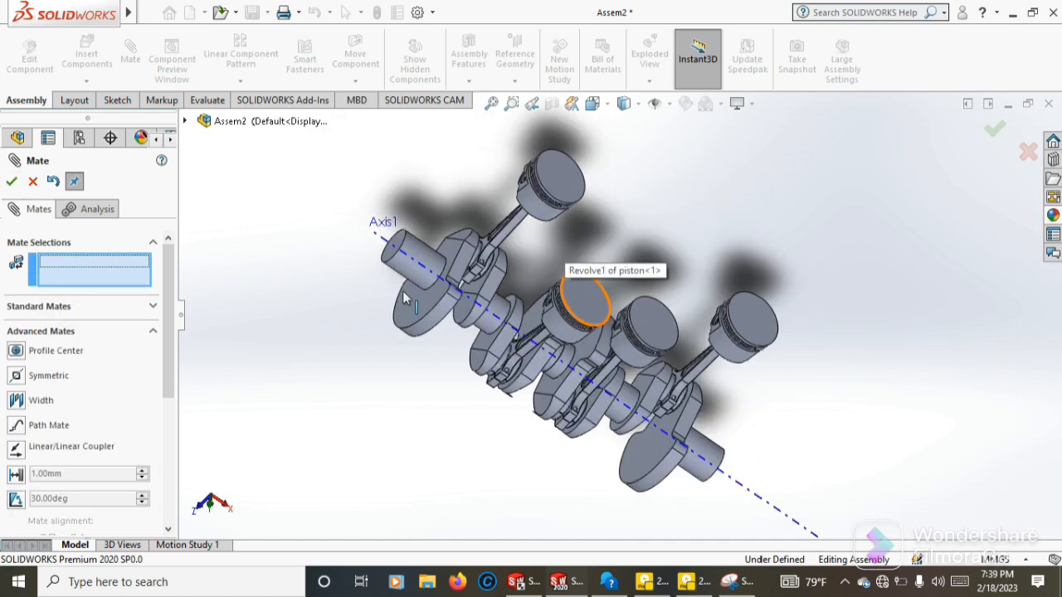
pyautogui.click(12, 184)
# Move piston<3> on the outer crankpin nearest the Axis1 label slightly to test its freedom of motion
pyautogui.moveTo(799, 401); pyautogui.dragTo(325, 220, button='middle')
pyautogui.moveTo(526, 238); pyautogui.dragTo(551, 259)
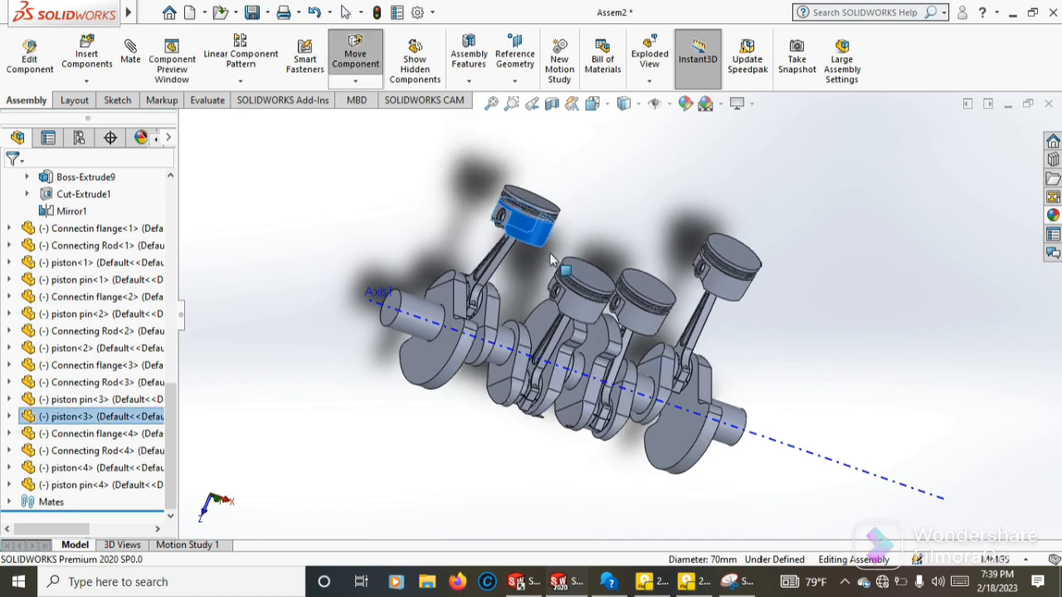
pyautogui.moveTo(413, 185); pyautogui.dragTo(526, 204, button='middle')
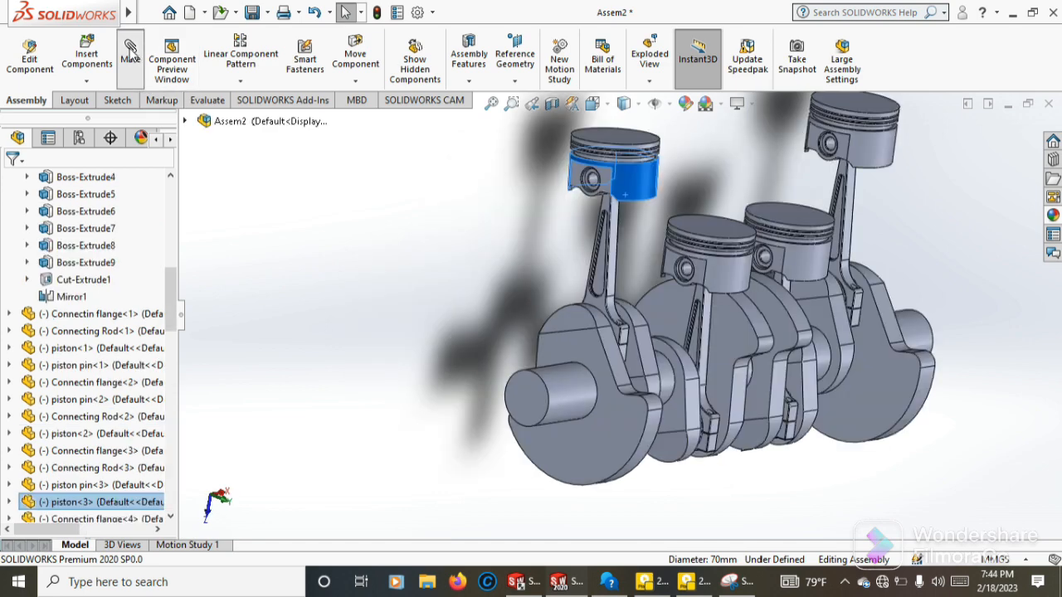
# Start a mate in multiple mate mode without the preselected piston face, using the assembly's Top Plane as the common reference
pyautogui.click(130, 55)
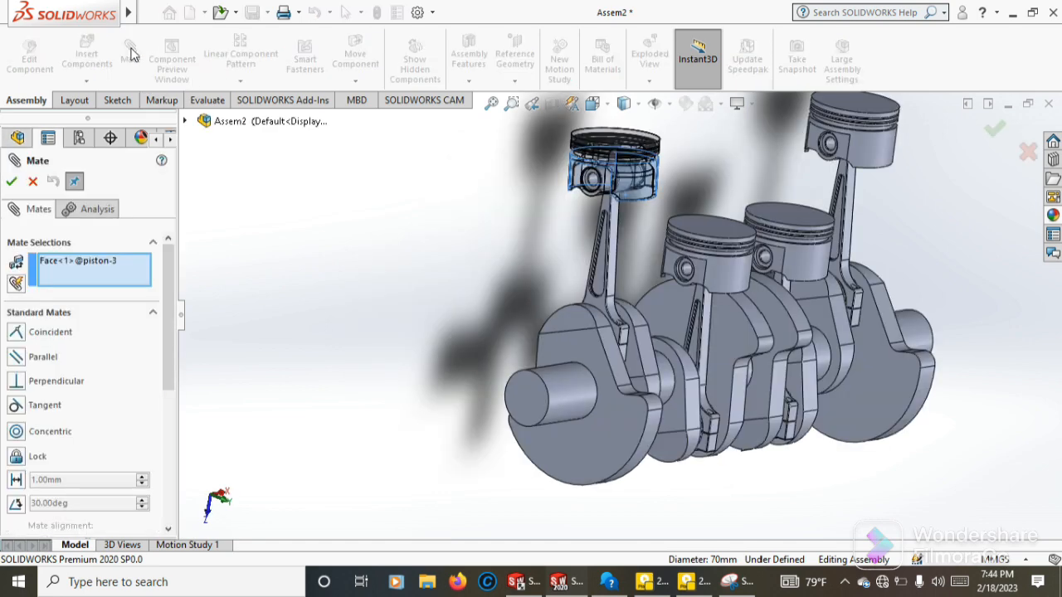
pyautogui.click(135, 287)
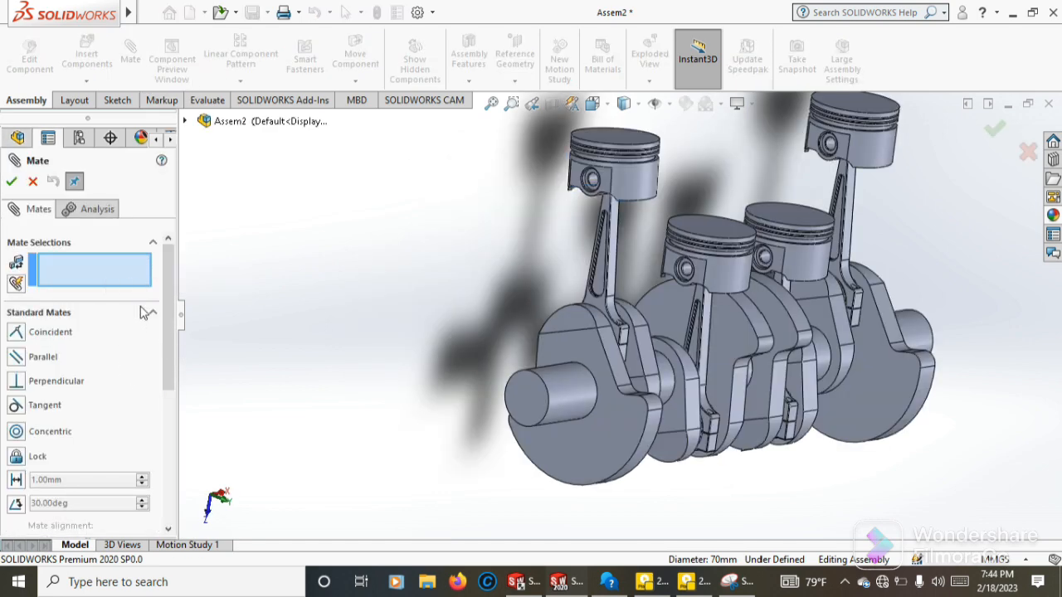
pyautogui.click(16, 283)
pyautogui.click(186, 121)
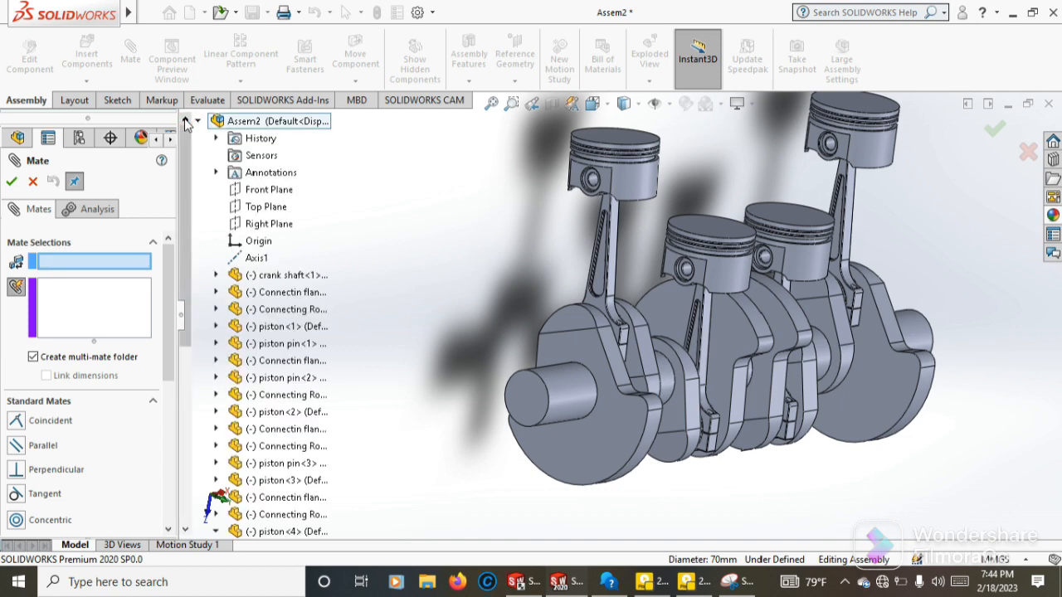
pyautogui.click(263, 207)
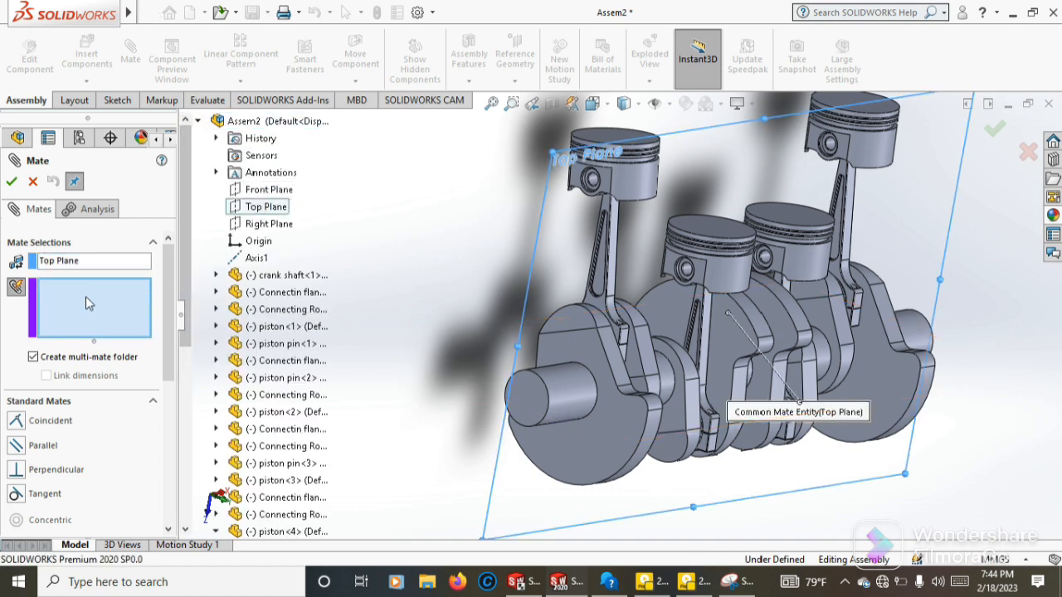
# Add the Front Planes of piston<1> and piston<2> as coincident with the assembly's Top Plane
pyautogui.click(215, 326)
pyautogui.click(284, 361)
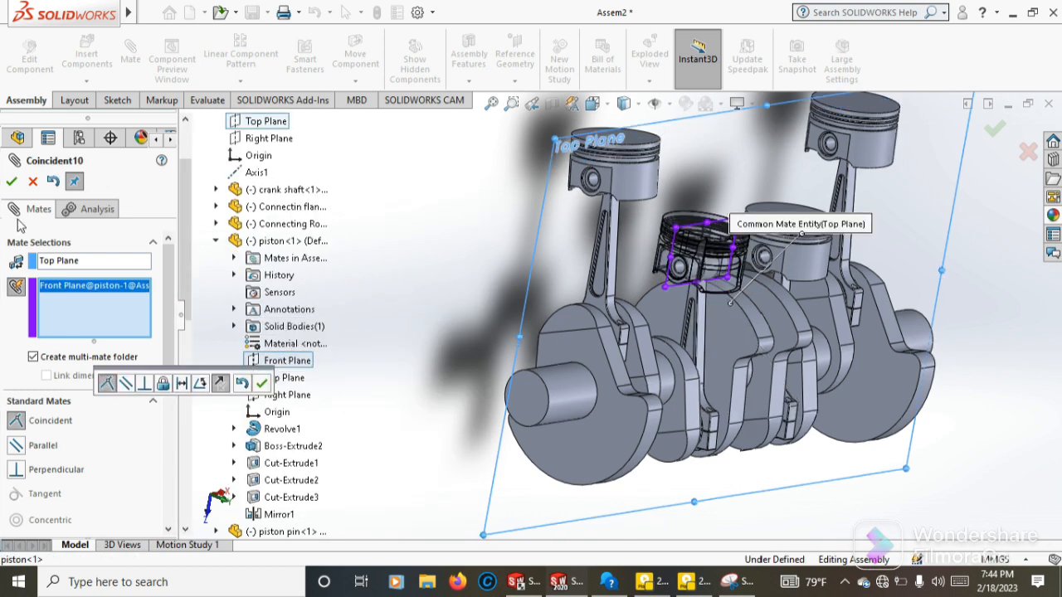
pyautogui.click(216, 241)
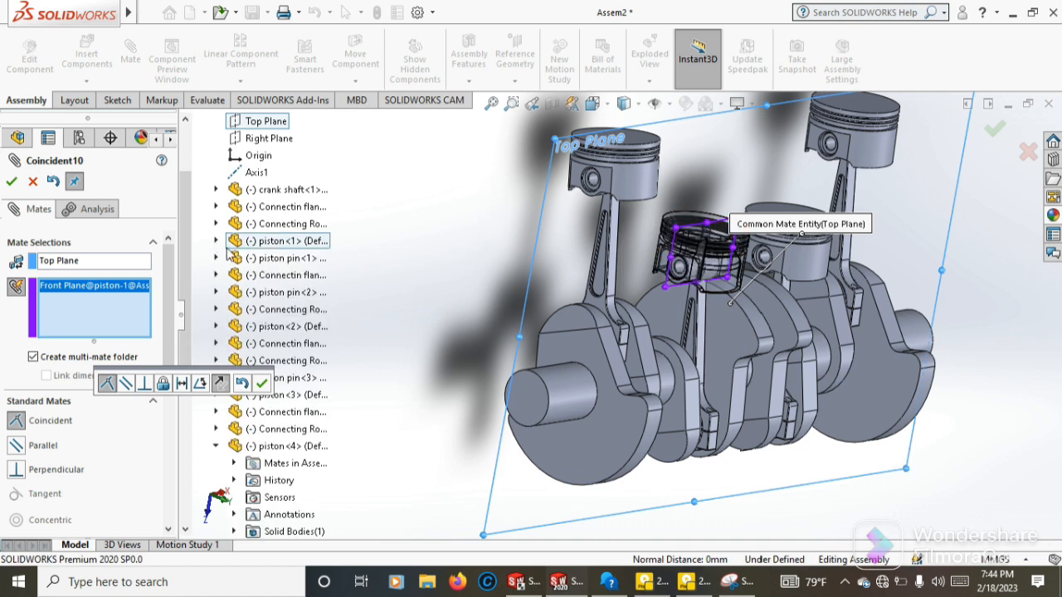
pyautogui.click(216, 326)
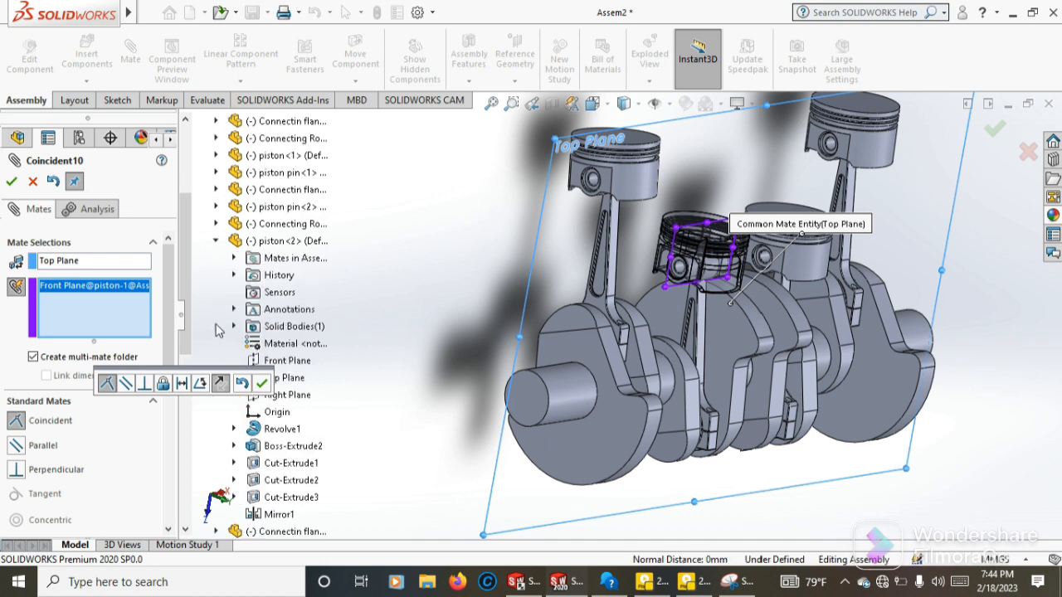
pyautogui.click(284, 362)
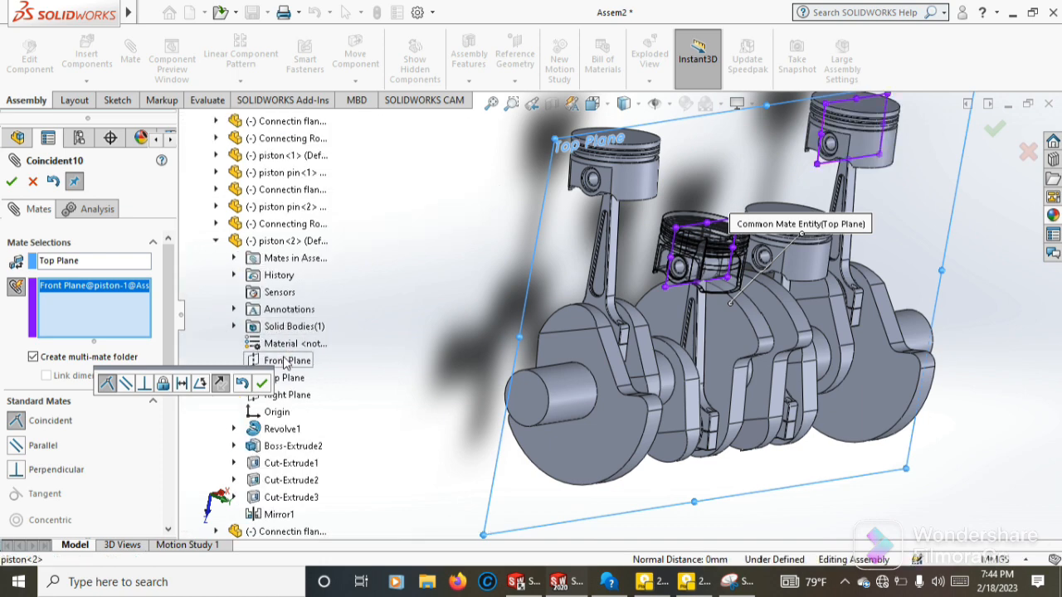
# Add the Front Planes of piston<3> and piston<4> to the multiple mate, accept the coincident mates and leave mating
pyautogui.click(215, 240)
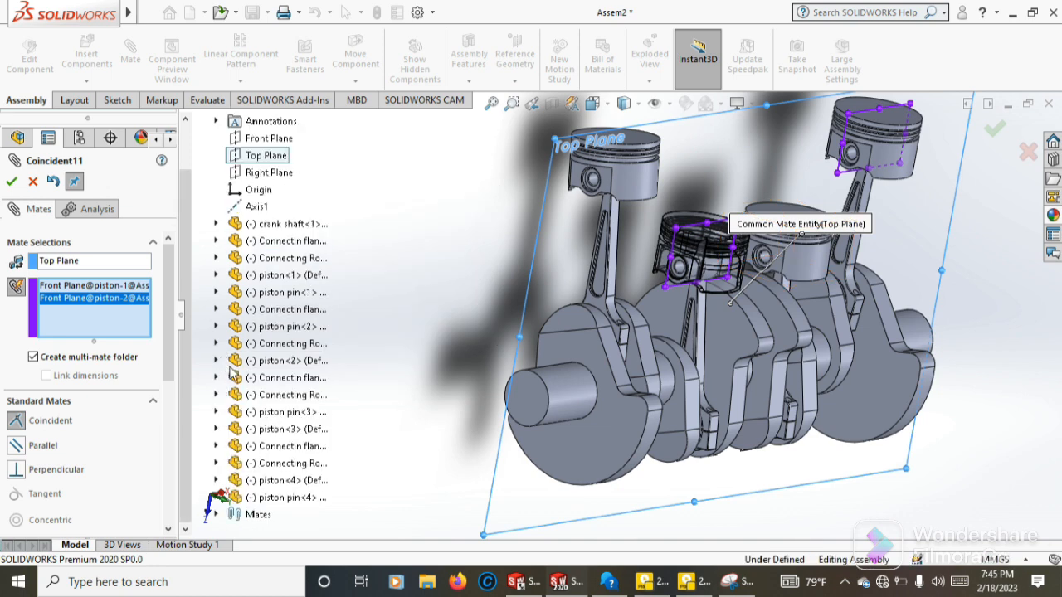
pyautogui.click(216, 429)
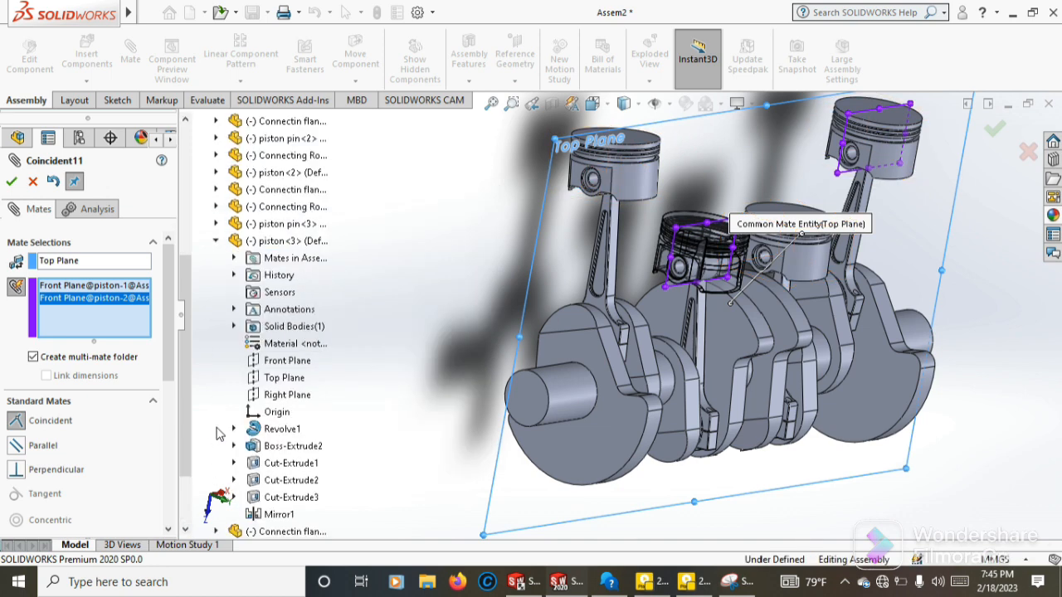
pyautogui.click(275, 362)
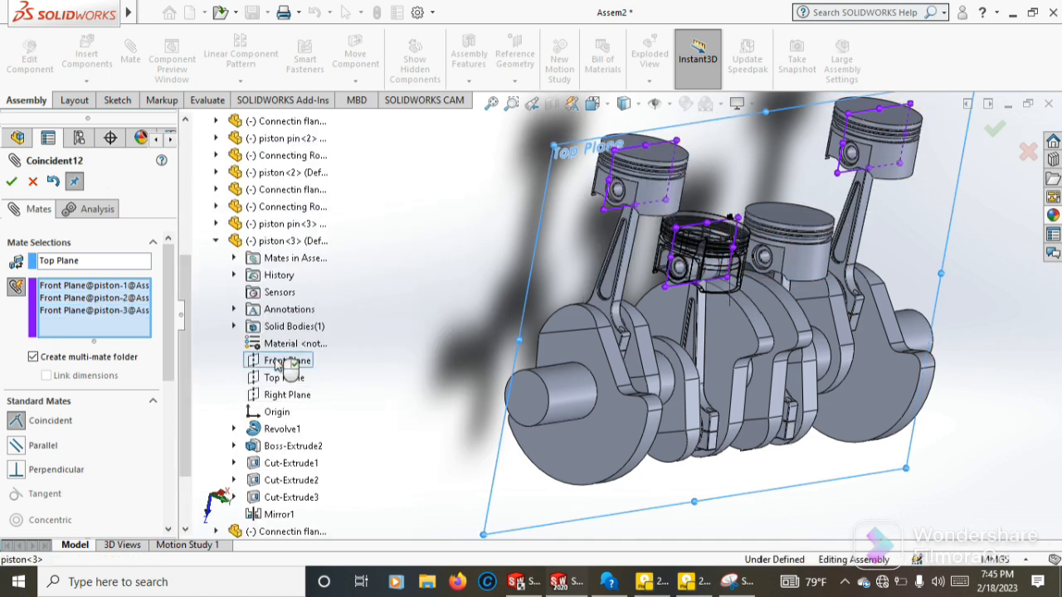
pyautogui.click(215, 241)
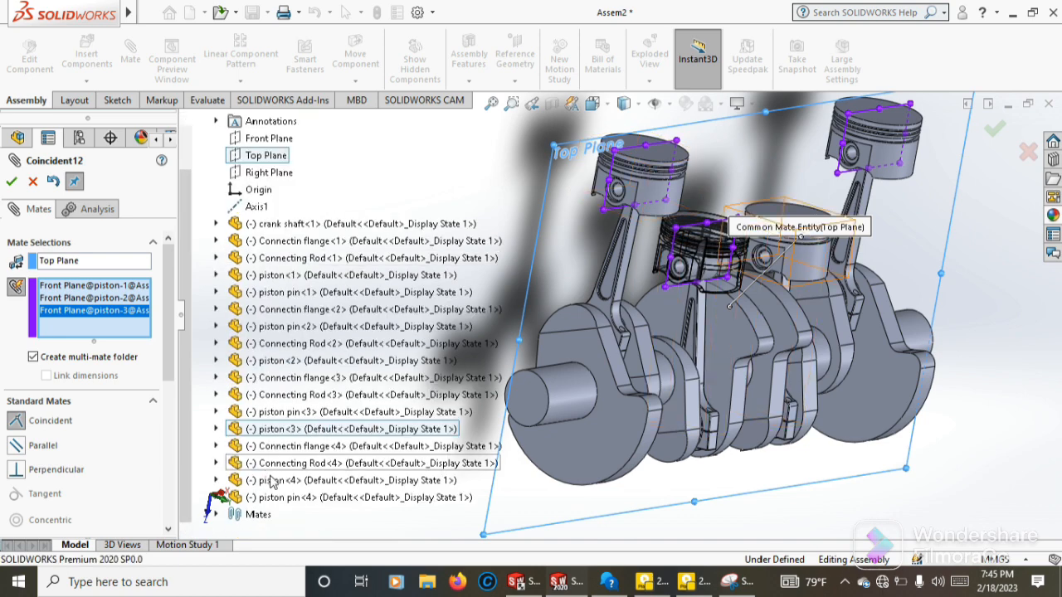
pyautogui.click(216, 481)
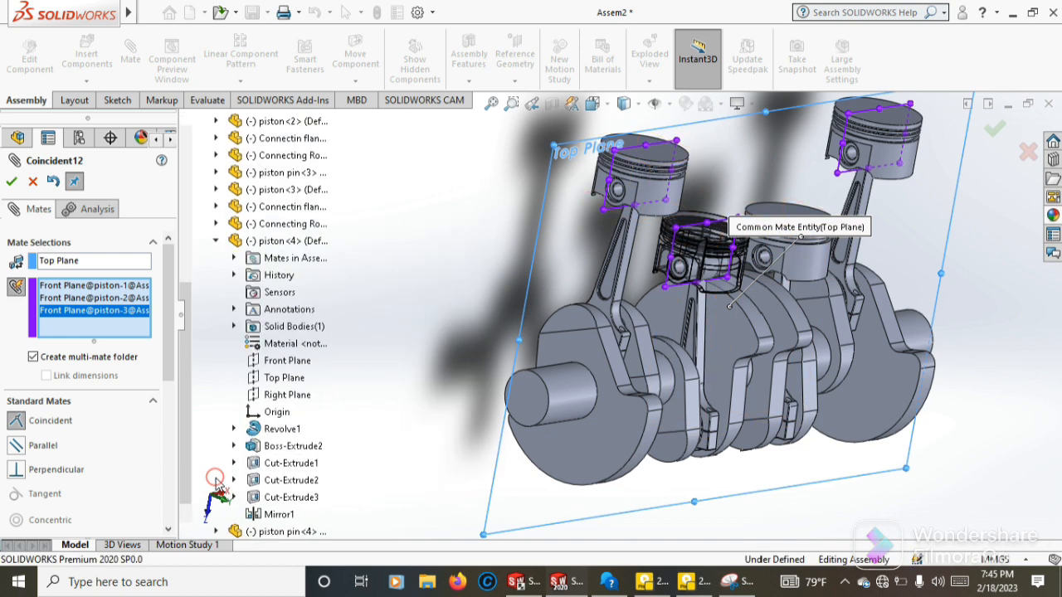
pyautogui.click(282, 362)
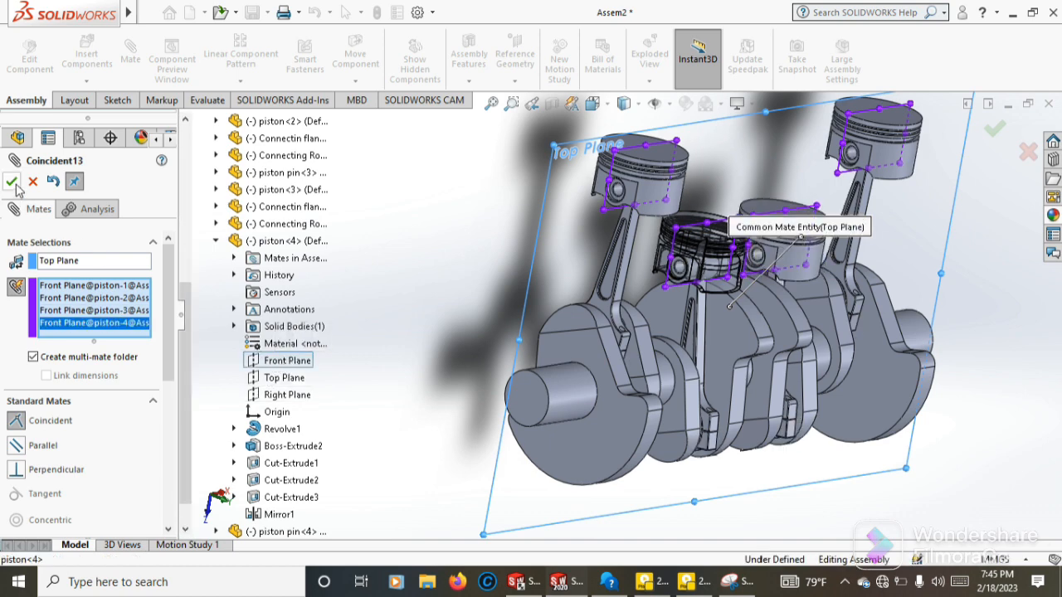
pyautogui.click(11, 183)
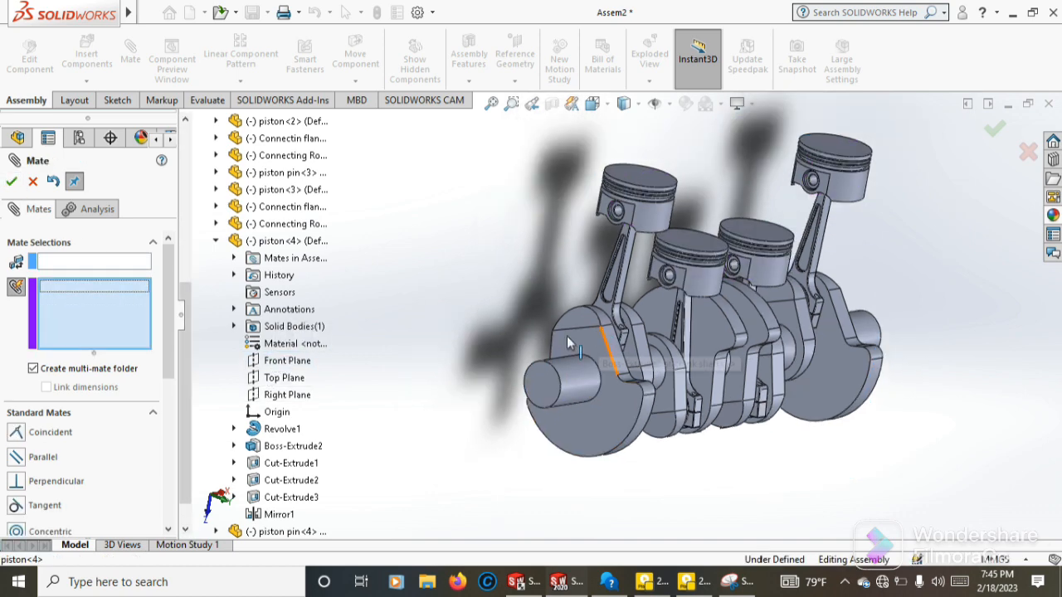
pyautogui.click(13, 182)
# Turn the crank shaft by its end web and examine the motion of the four pistons from several sides
pyautogui.click(609, 439)
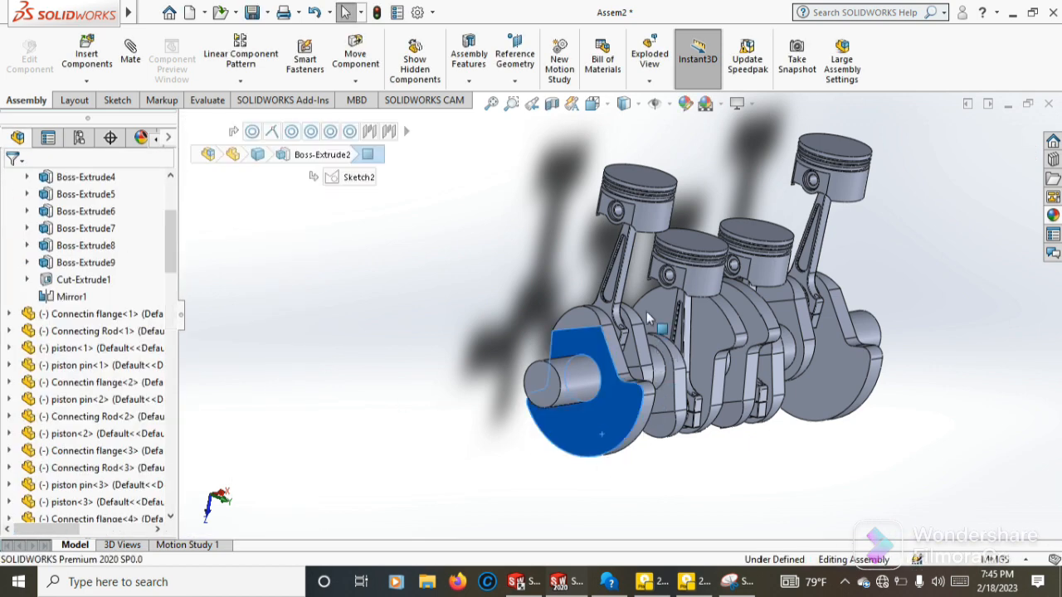
pyautogui.moveTo(610, 440); pyautogui.dragTo(930, 422)
pyautogui.moveTo(929, 421); pyautogui.dragTo(930, 457, button='middle')
pyautogui.moveTo(930, 458); pyautogui.dragTo(567, 435)
pyautogui.moveTo(567, 437)
pyautogui.mouseDown(button='middle')
pyautogui.moveTo(503, 400)
pyautogui.moveTo(542, 410)
pyautogui.moveTo(564, 437)
pyautogui.mouseUp(button='middle')
pyautogui.scroll(4, 664, 390)
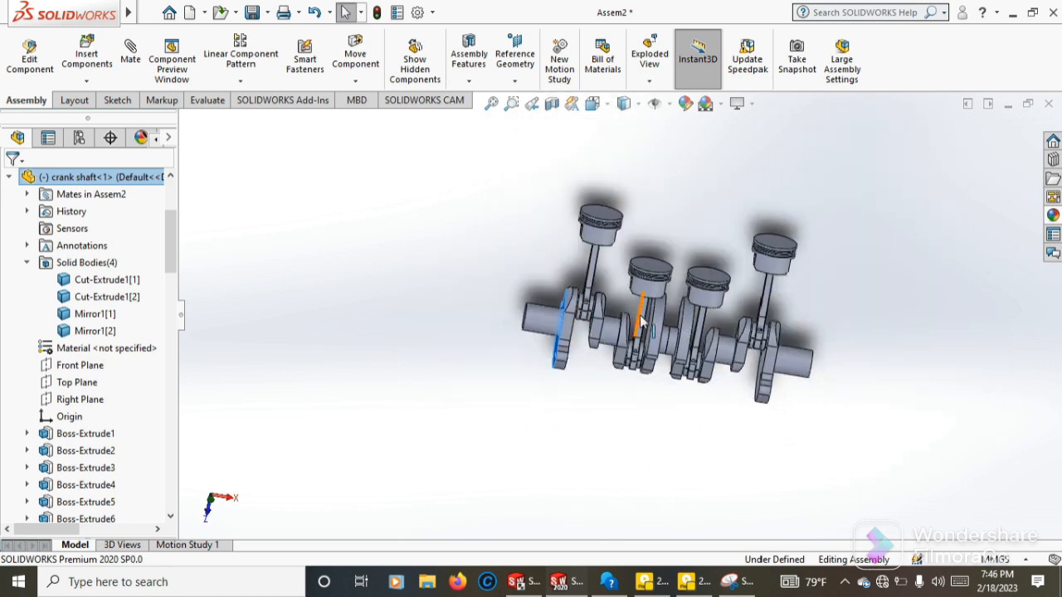
pyautogui.scroll(-2, 640, 322)
pyautogui.moveTo(479, 382); pyautogui.dragTo(552, 400, button='middle')
pyautogui.moveTo(917, 365); pyautogui.dragTo(1002, 393, button='middle')
pyautogui.moveTo(503, 329); pyautogui.dragTo(465, 284, button='middle')
pyautogui.moveTo(931, 370); pyautogui.dragTo(891, 373, button='middle')
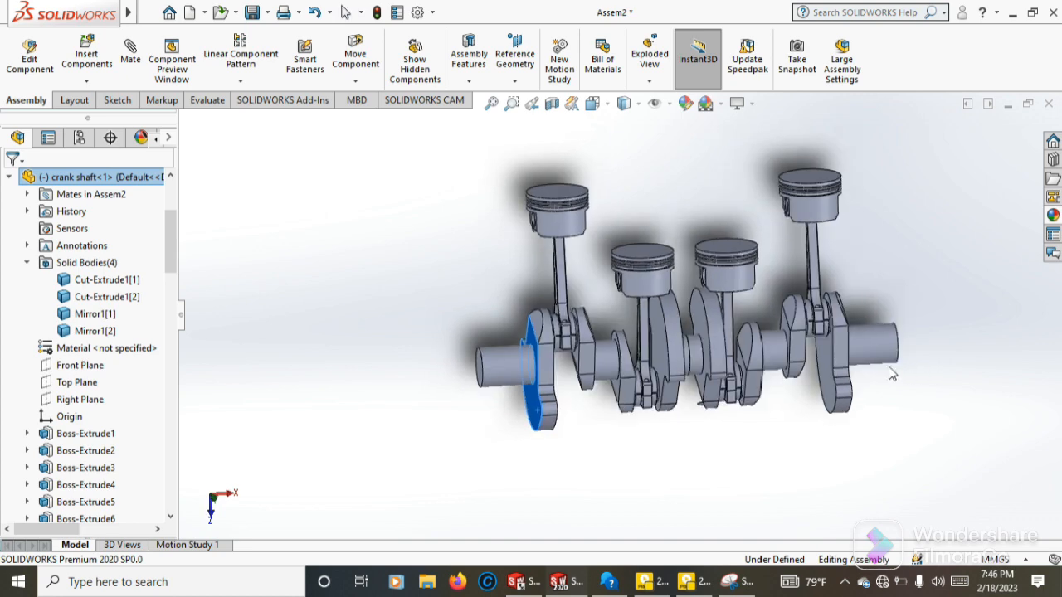
pyautogui.moveTo(745, 300); pyautogui.dragTo(815, 264, button='middle')
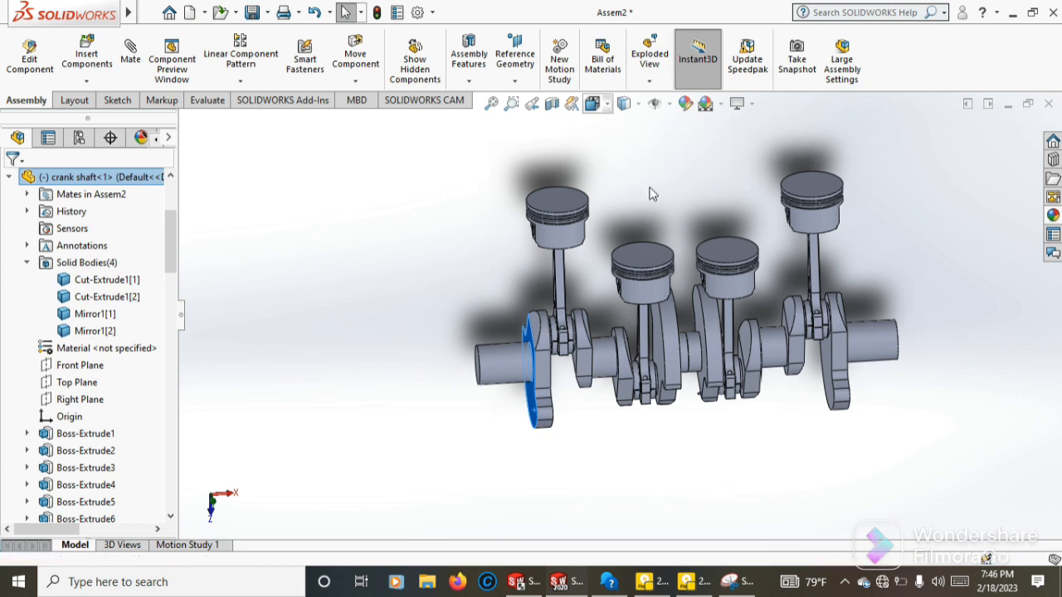
# Save the current orientation of the engine assembly as a named view called view 1
pyautogui.click(608, 106)
pyautogui.moveTo(621, 115)
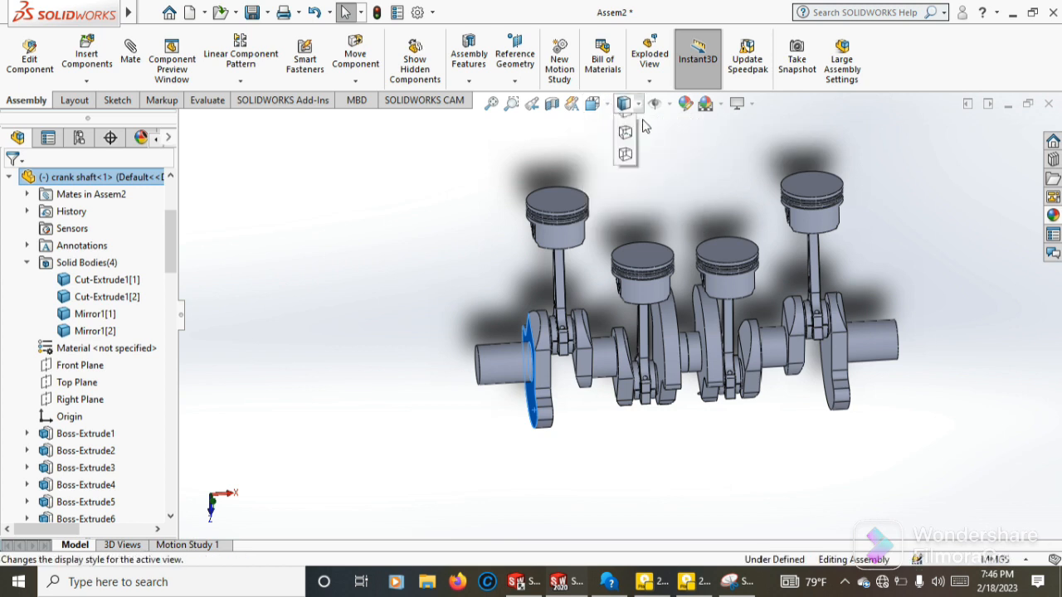
pyautogui.click(593, 103)
pyautogui.click(647, 124)
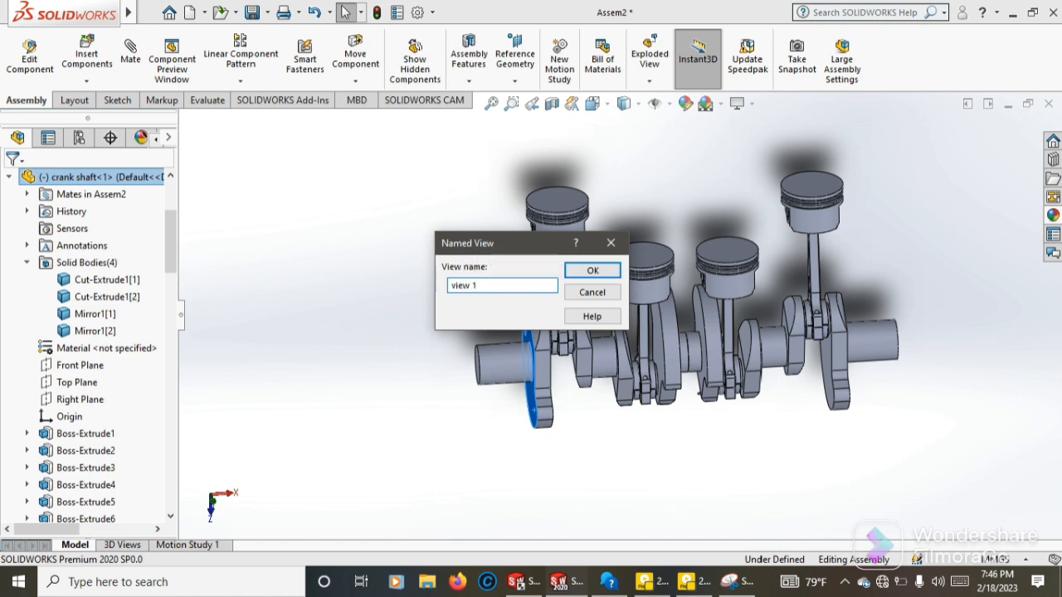
pyautogui.click(583, 272)
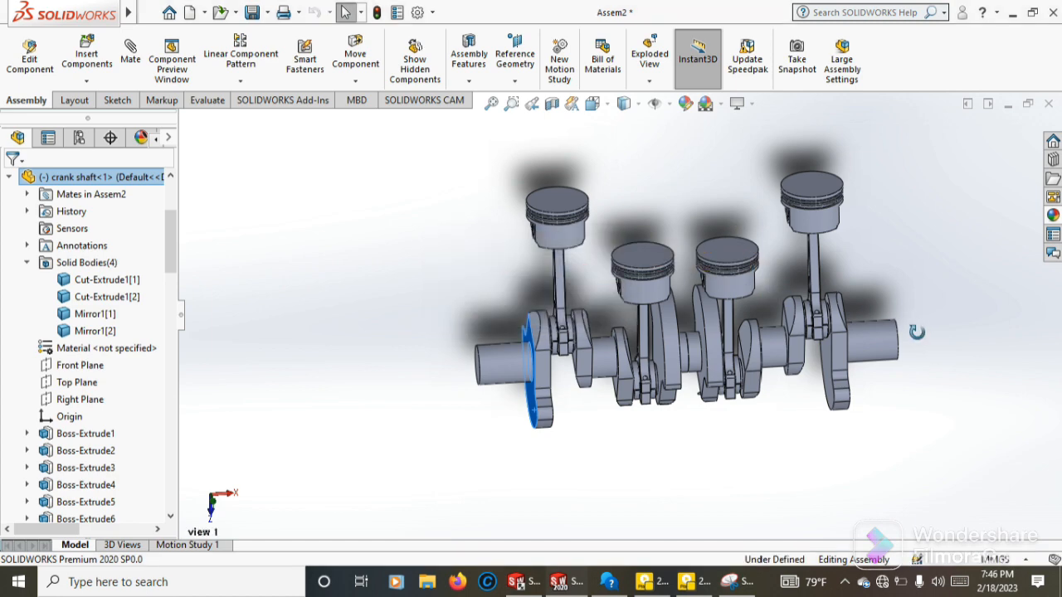
# Orient the engine to an angled view from above with all four pistons in sight and save it as view 2
pyautogui.moveTo(917, 332); pyautogui.dragTo(512, 108, button='middle')
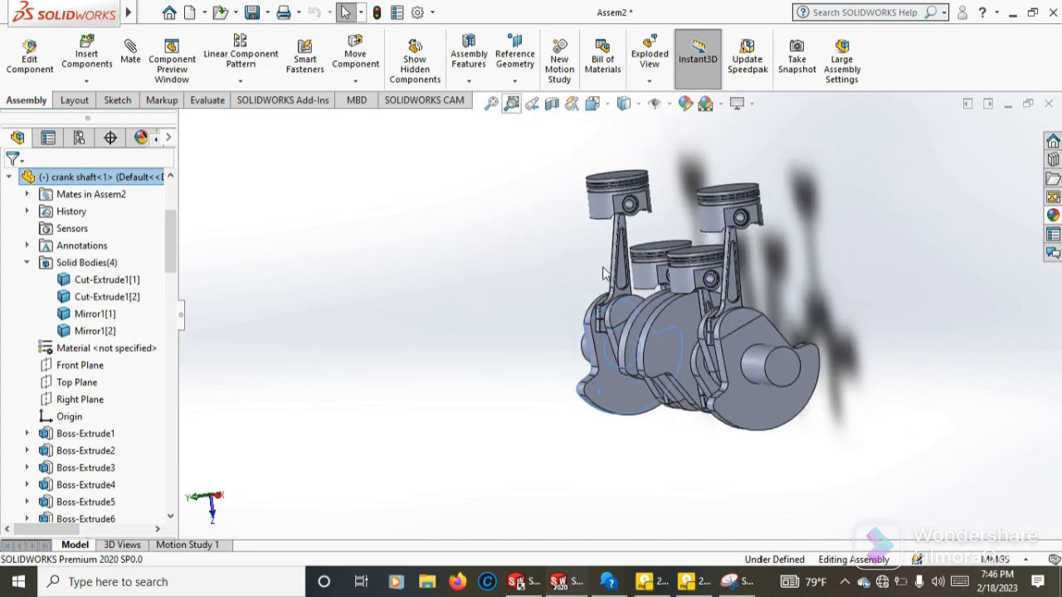
pyautogui.scroll(-1, 606, 273)
pyautogui.moveTo(606, 274); pyautogui.dragTo(639, 310, button='middle')
pyautogui.scroll(2, 837, 383)
pyautogui.scroll(-1, 836, 382)
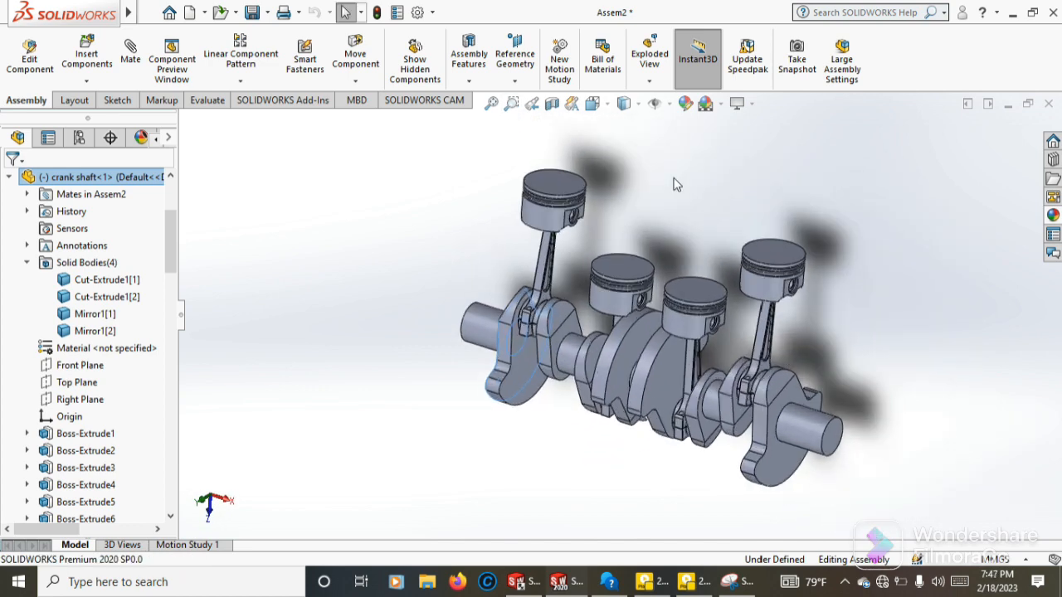
pyautogui.click(608, 110)
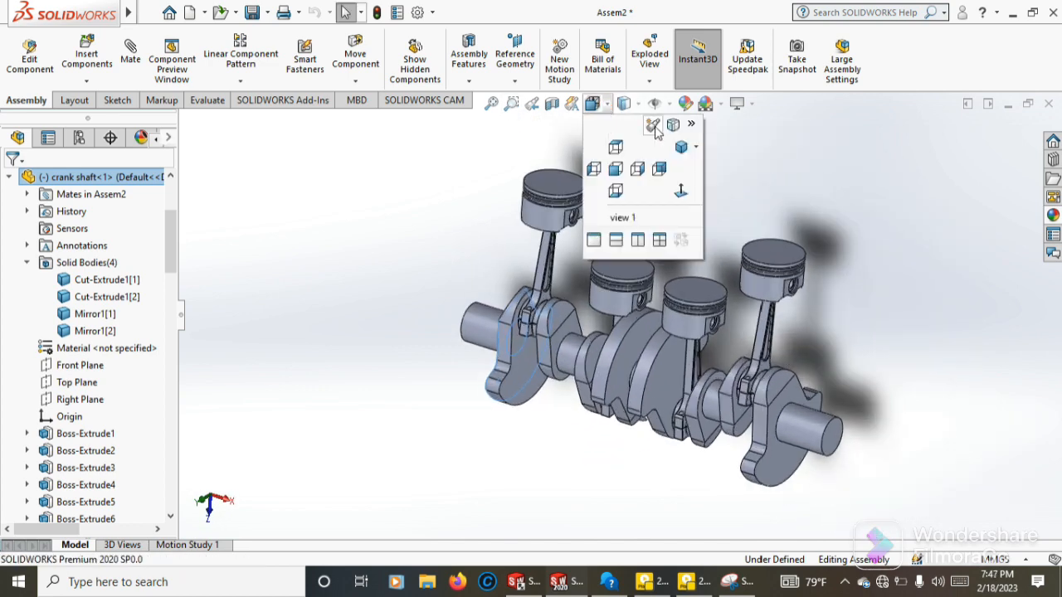
pyautogui.click(611, 146)
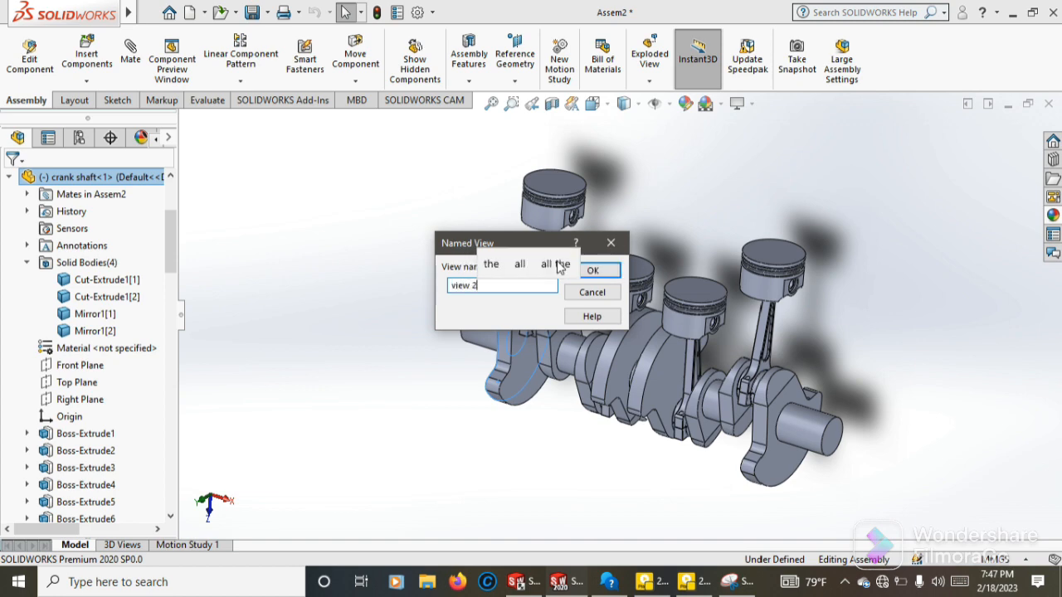
pyautogui.press('Return')
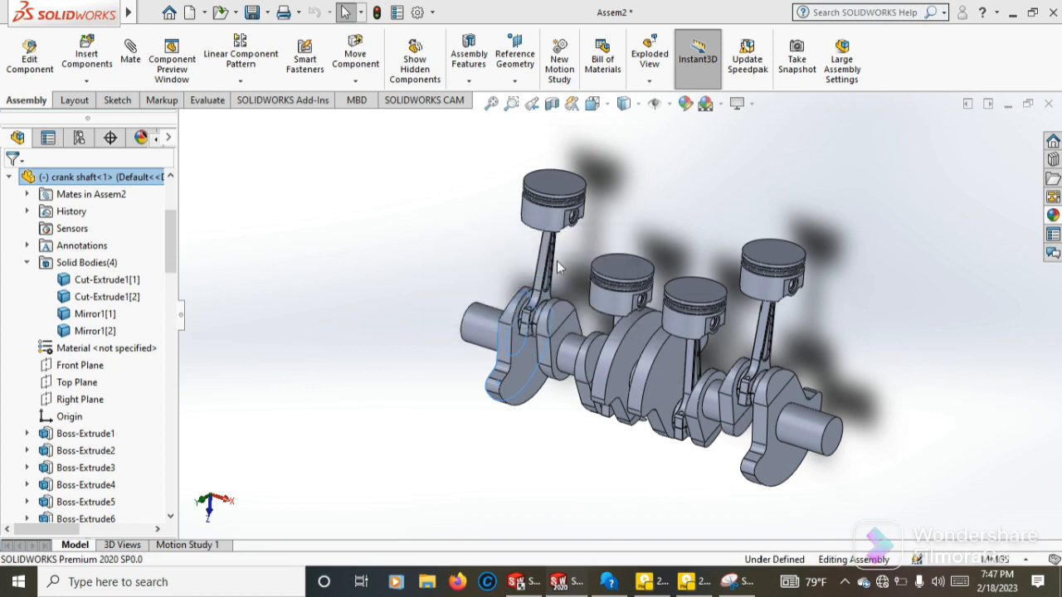
# Start saving the assembly under a new location and browse to Local Disk (D:)
pyautogui.click(267, 12)
pyautogui.click(279, 48)
pyautogui.click(516, 227)
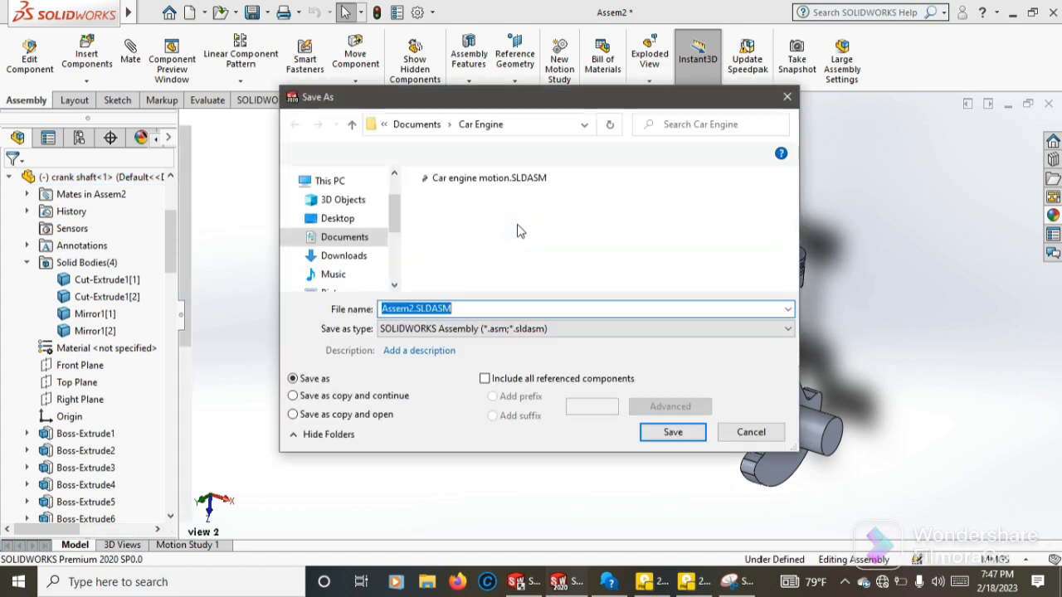
pyautogui.scroll(-2, 395, 261)
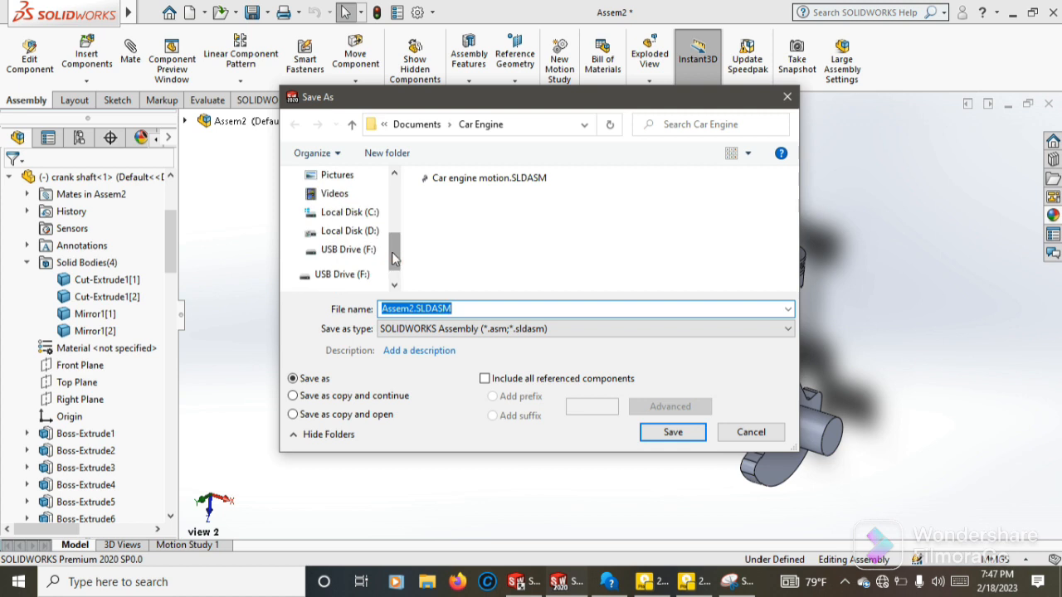
pyautogui.click(371, 235)
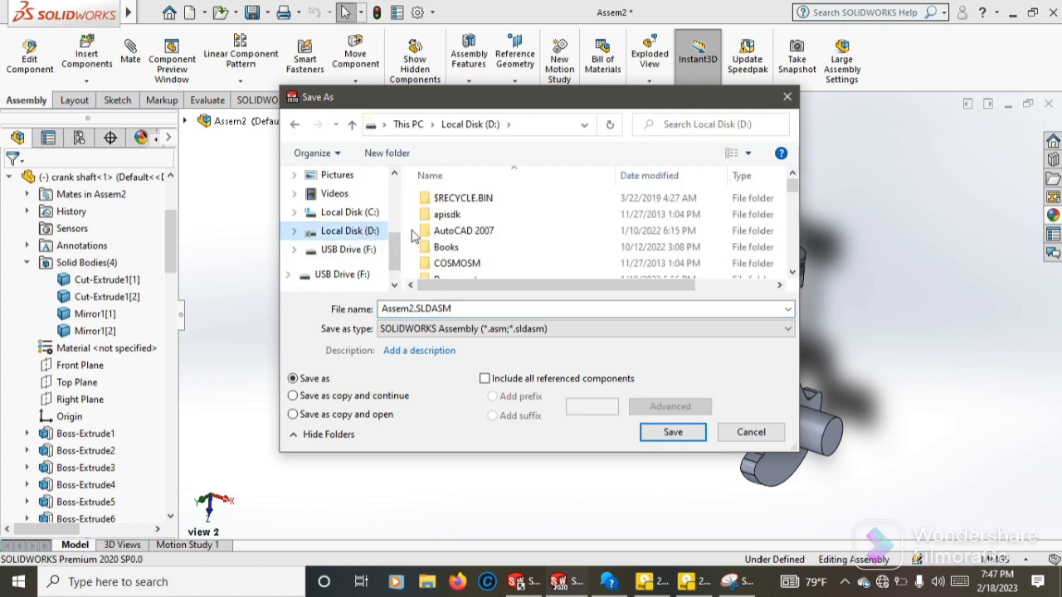
# Create a folder named Car Engine on Local Disk (D:) and save the assembly in it as Assem2.SLDASM
pyautogui.rightClick(552, 241)
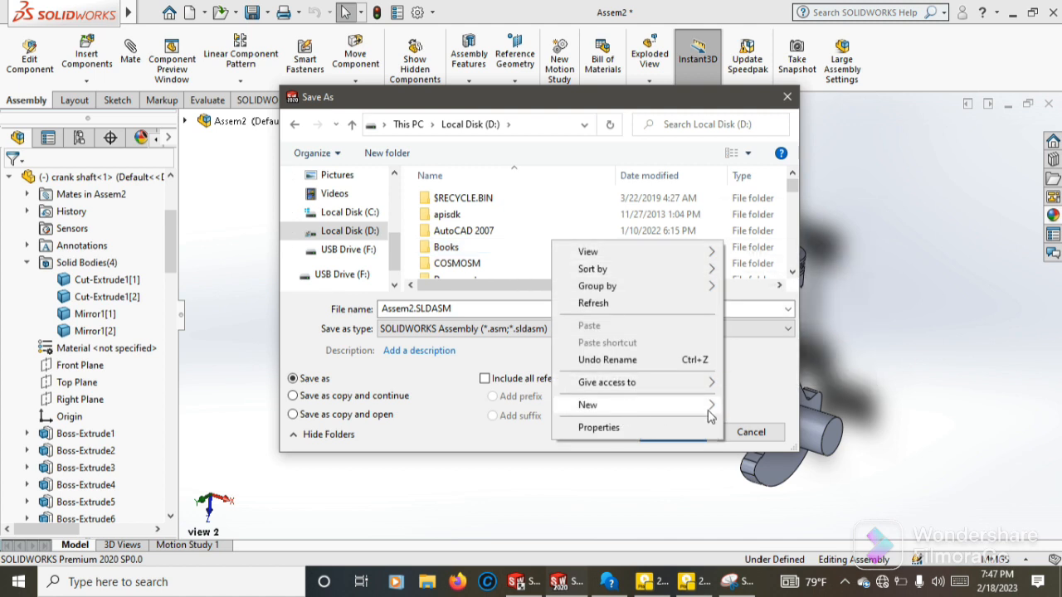
pyautogui.moveTo(704, 404)
pyautogui.click(743, 143)
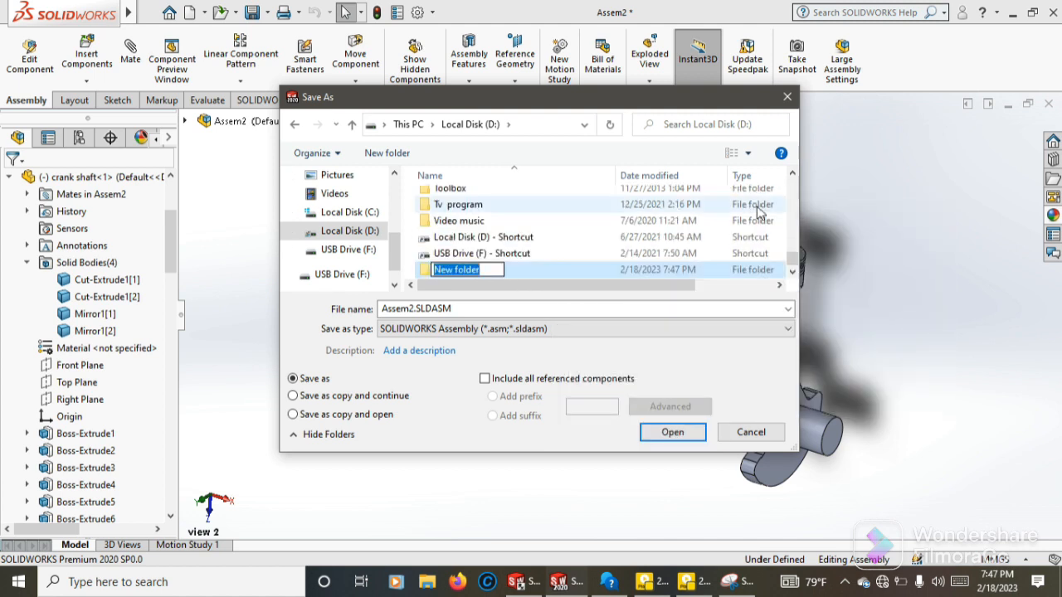
pyautogui.write('Car')
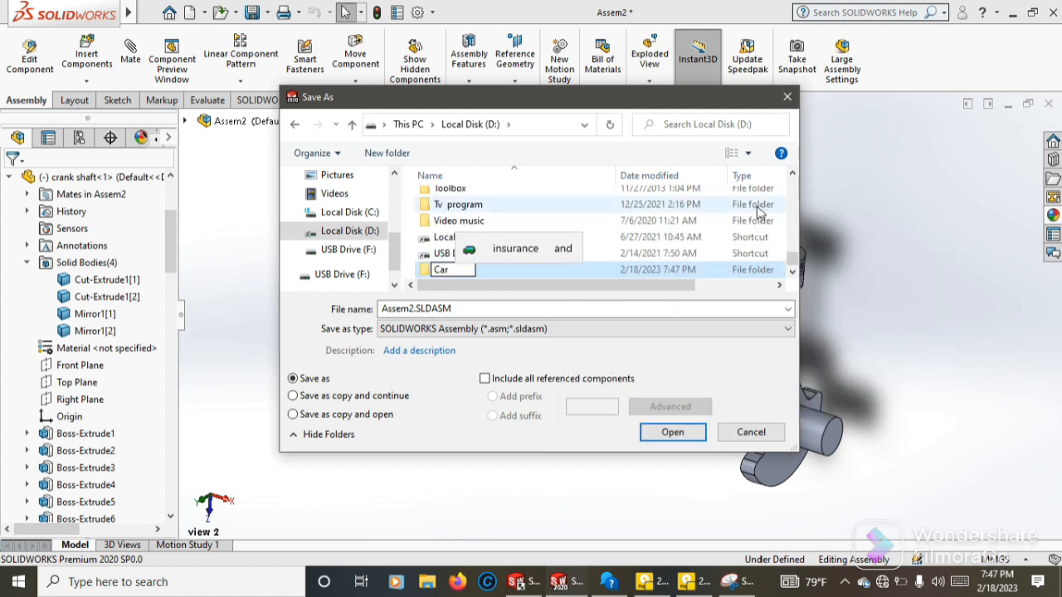
pyautogui.write(' Engine')
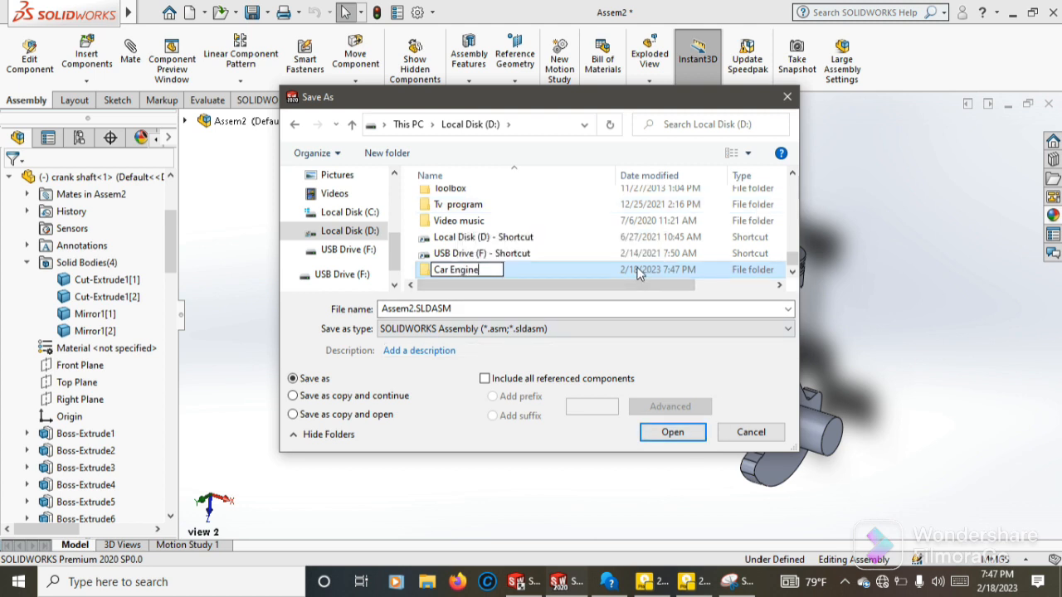
pyautogui.press('Return')
pyautogui.doubleClick(535, 274)
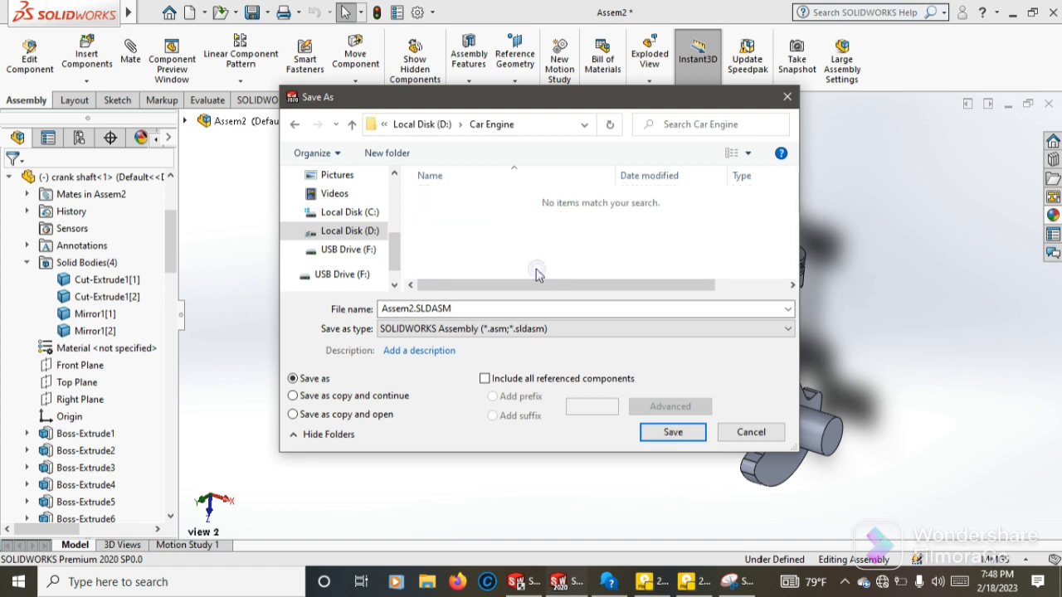
pyautogui.click(672, 431)
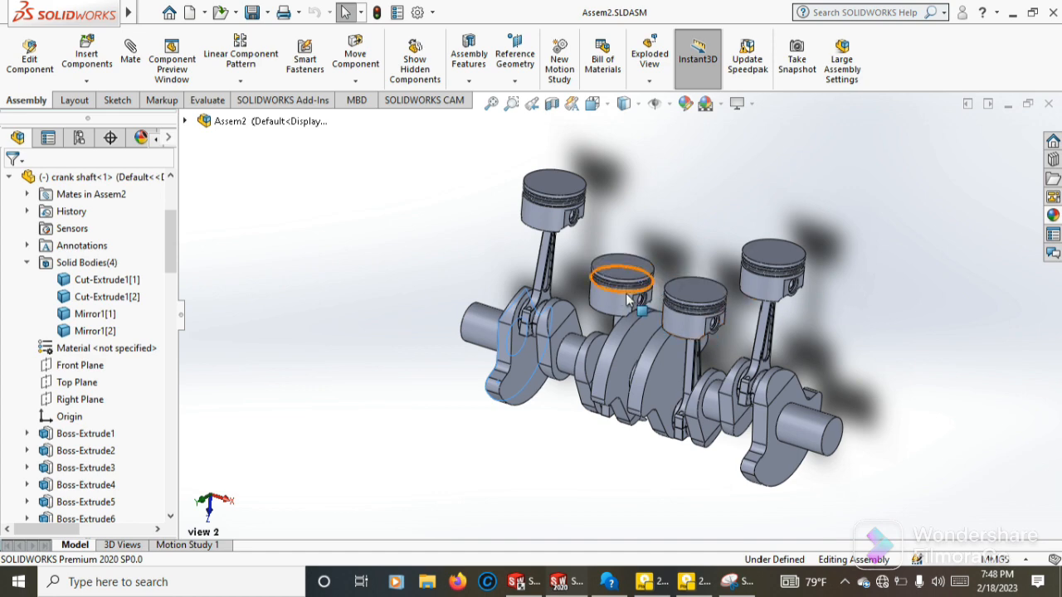
# Activate the SOLIDWORKS Motion add-in
pyautogui.click(431, 12)
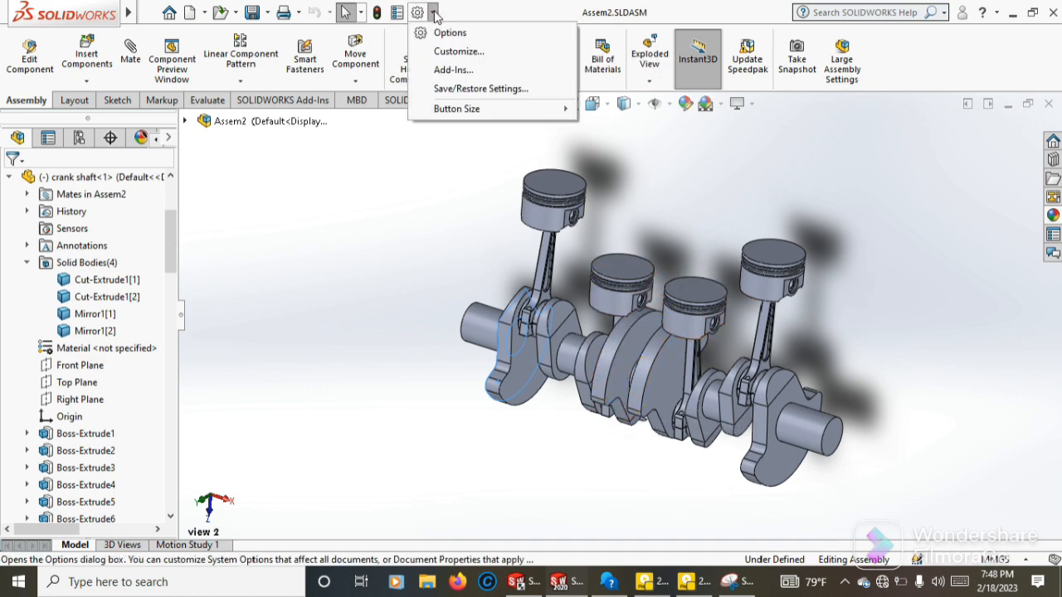
pyautogui.click(456, 71)
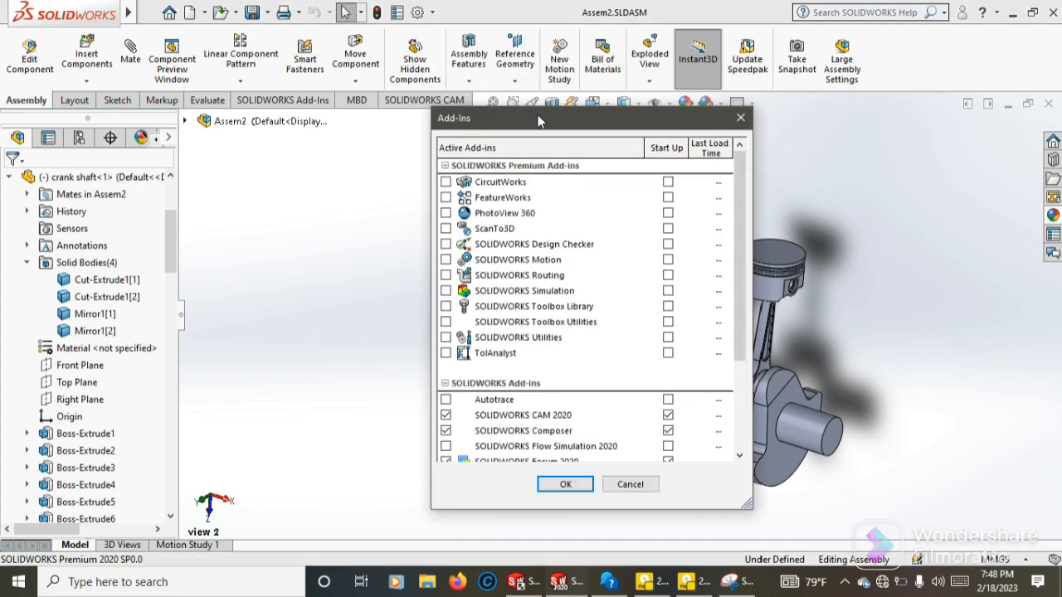
pyautogui.click(446, 259)
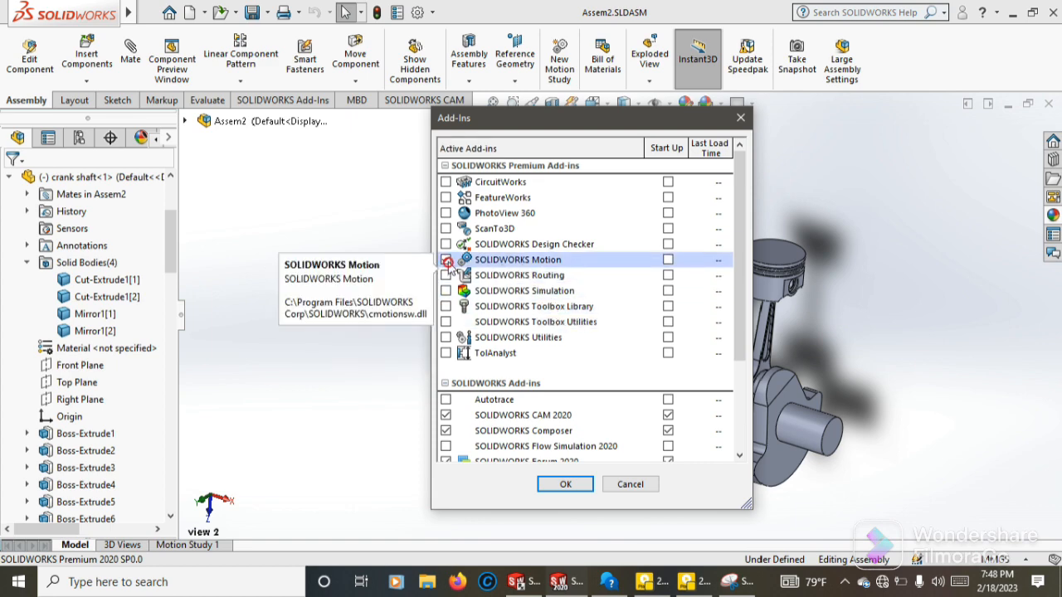
pyautogui.click(571, 485)
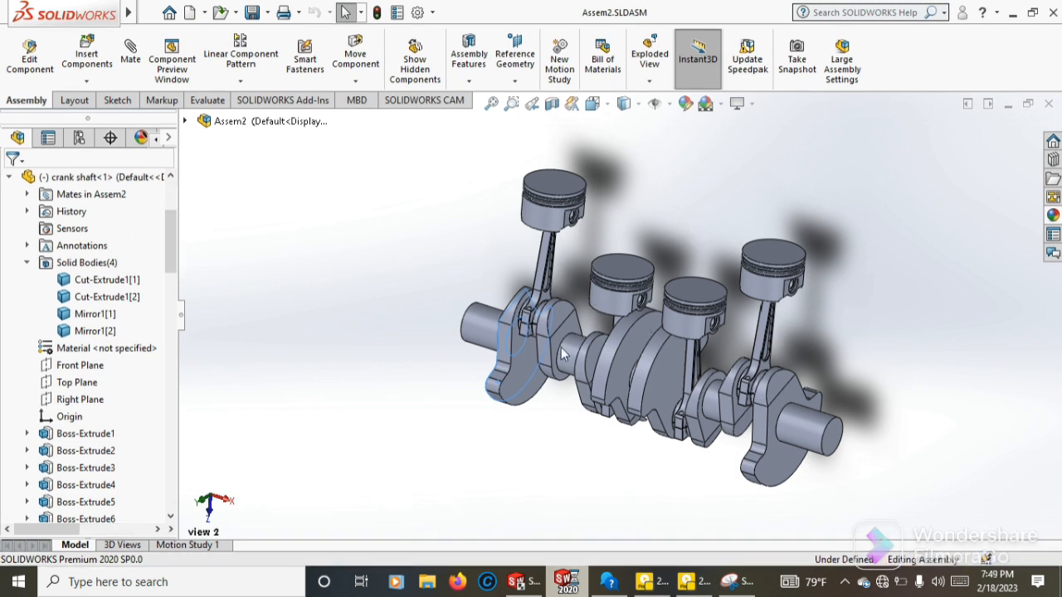
# Open Motion Study 1 with its timeline expanded and place a rotary motor on the cylindrical end face of the crank shaft
pyautogui.click(187, 544)
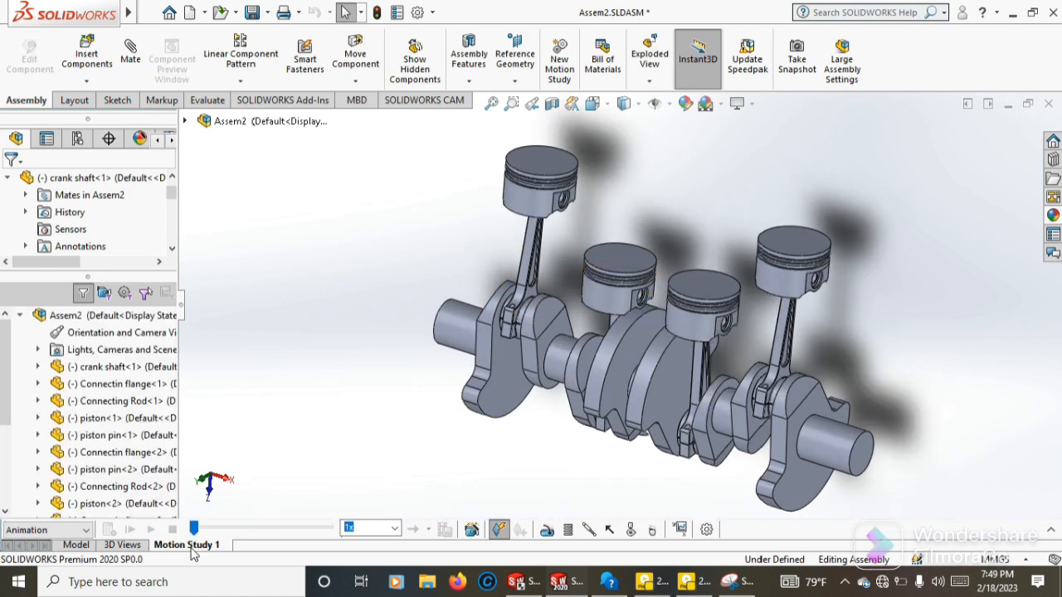
pyautogui.click(1050, 530)
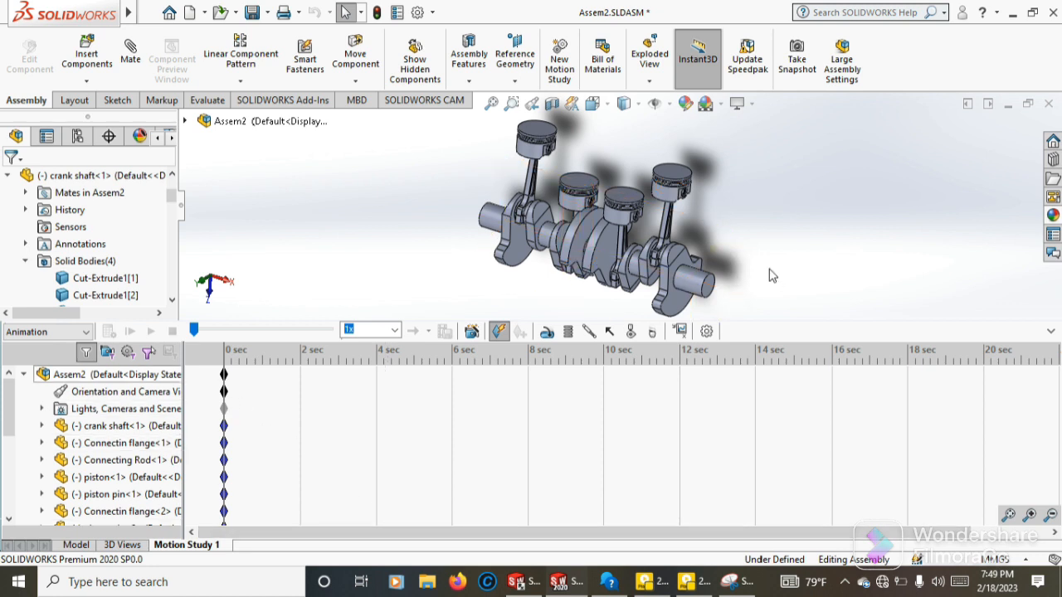
pyautogui.click(548, 333)
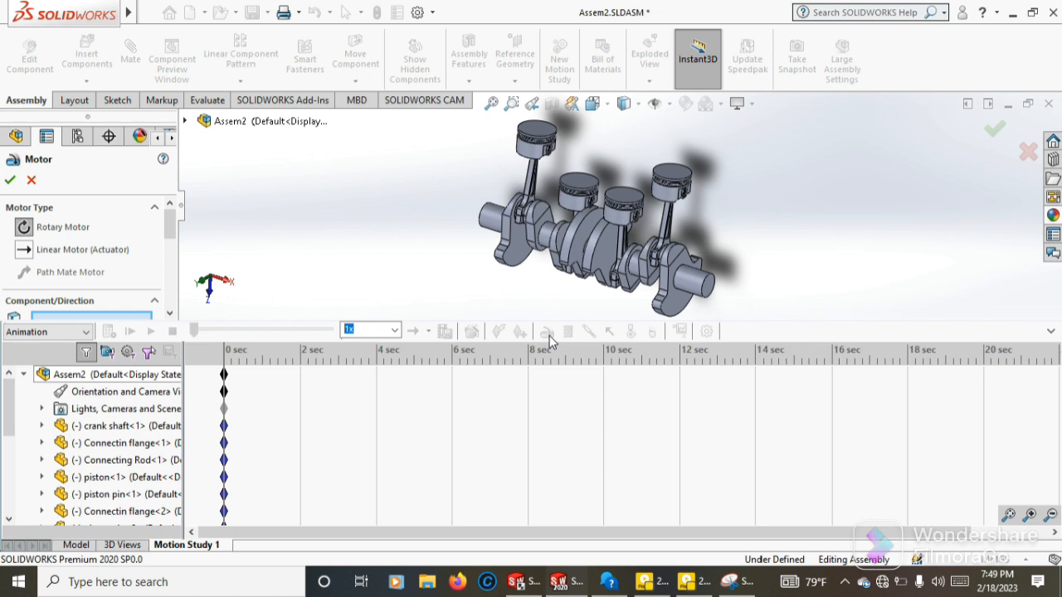
pyautogui.click(192, 246)
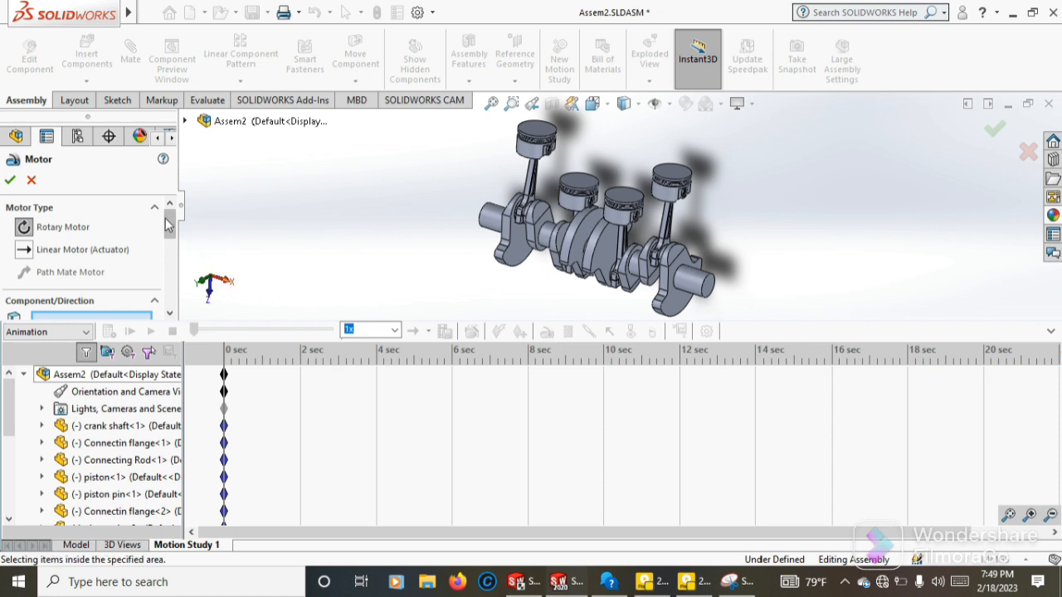
pyautogui.moveTo(168, 218); pyautogui.dragTo(175, 250)
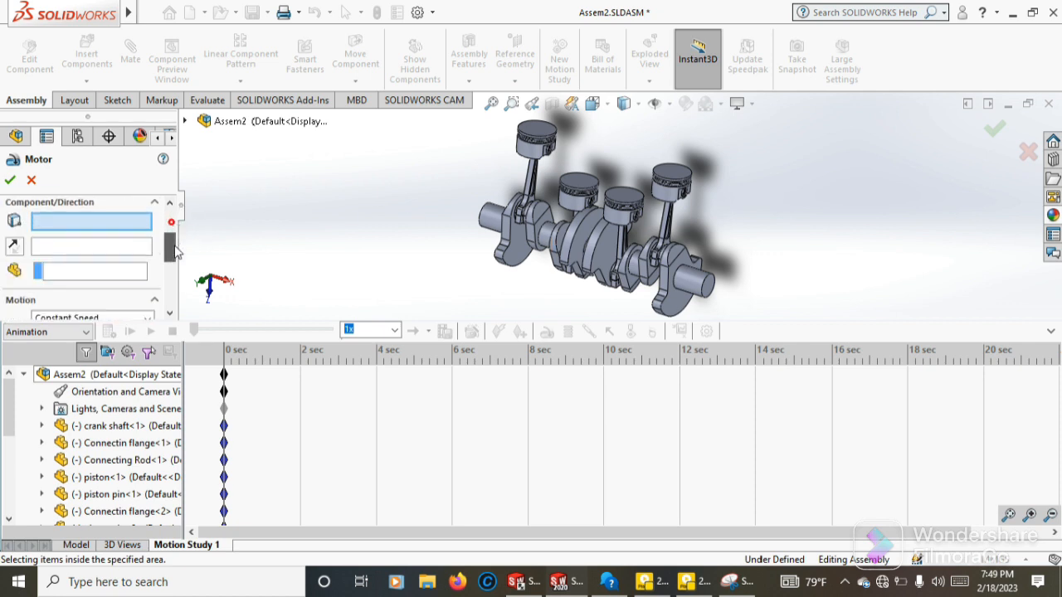
pyautogui.click(701, 294)
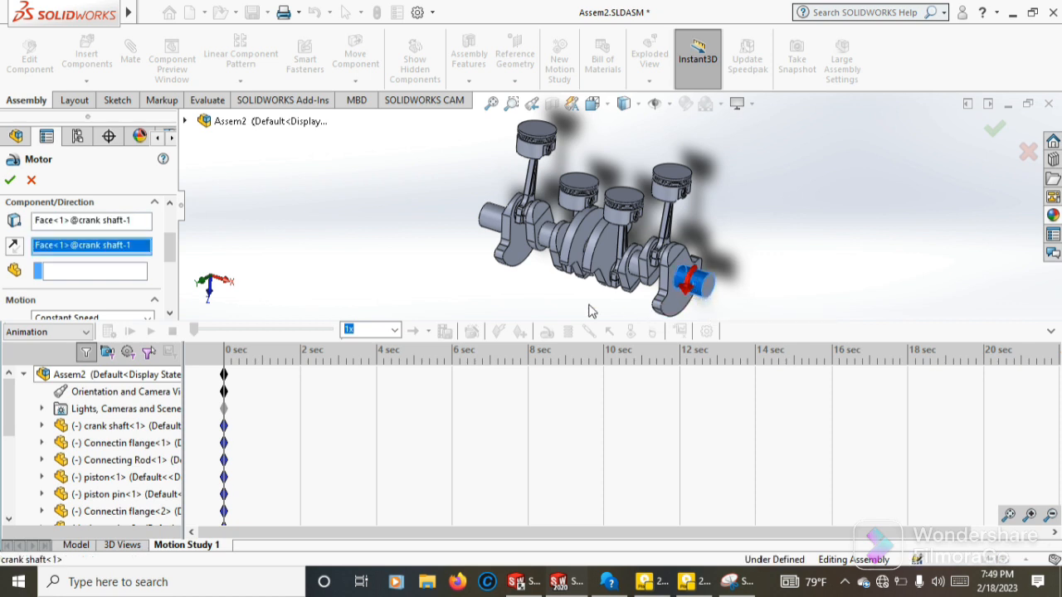
# Reverse the rotary motor's direction, set its constant speed to 3 RPM and accept the motor
pyautogui.click(13, 247)
pyautogui.scroll(-3, 14, 246)
pyautogui.doubleClick(37, 234)
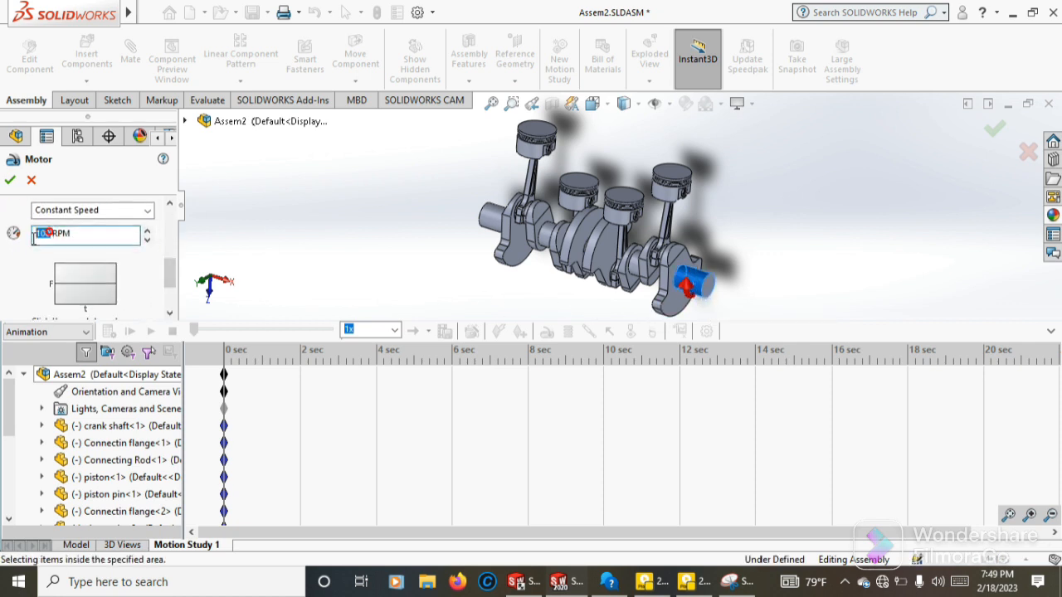
pyautogui.write('3')
pyautogui.moveTo(171, 271)
pyautogui.mouseDown()
pyautogui.moveTo(171, 279)
pyautogui.moveTo(170, 264)
pyautogui.mouseUp()
pyautogui.click(13, 184)
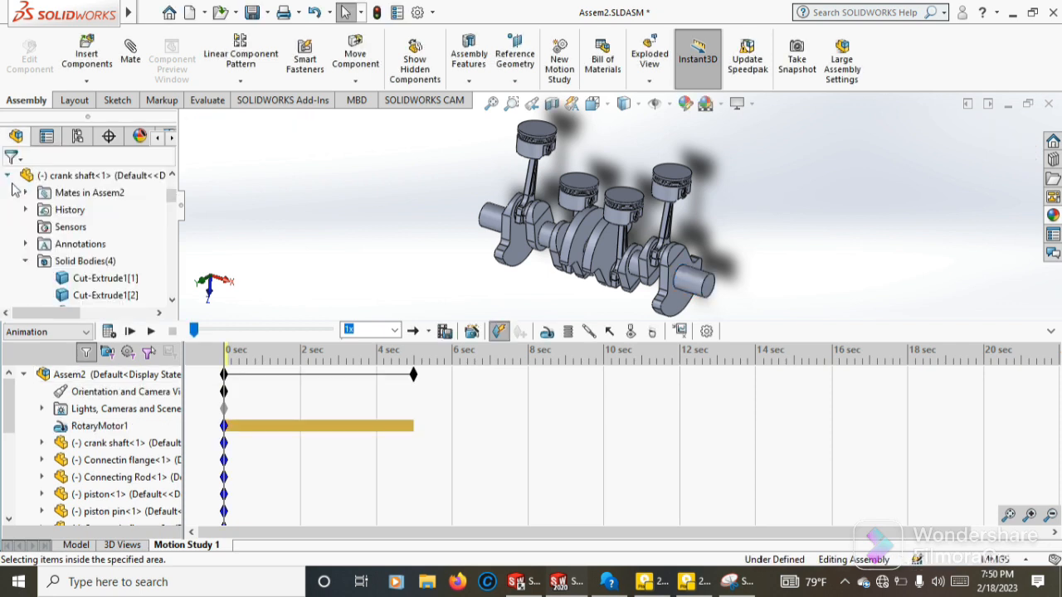
# Extend the animation to 14 seconds and assign view 1 to the view orientation key at 0 seconds
pyautogui.moveTo(412, 374); pyautogui.dragTo(754, 376)
pyautogui.click(454, 402)
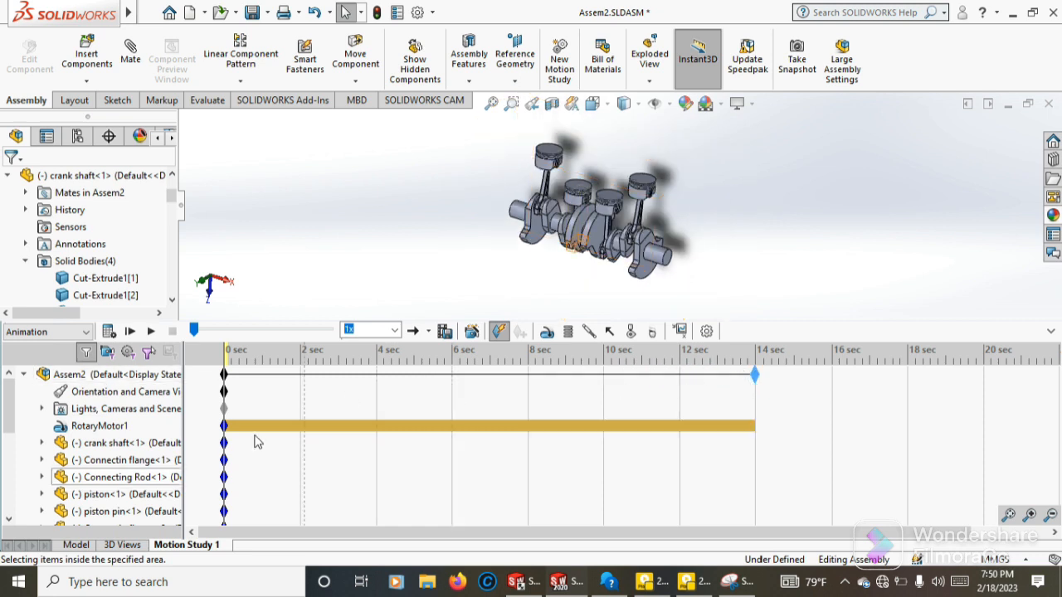
pyautogui.rightClick(228, 397)
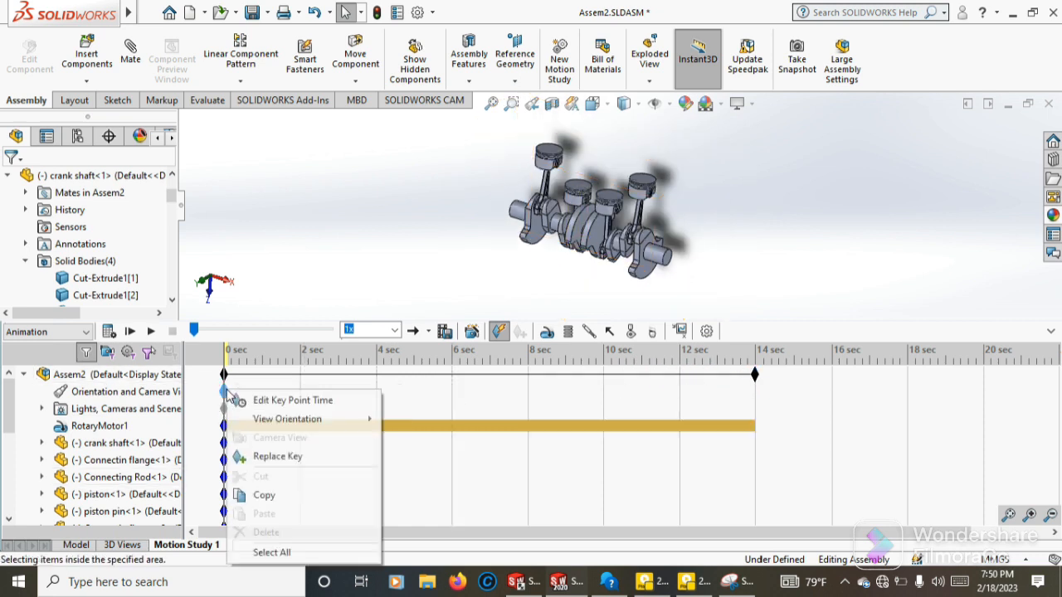
pyautogui.moveTo(286, 417)
pyautogui.click(408, 420)
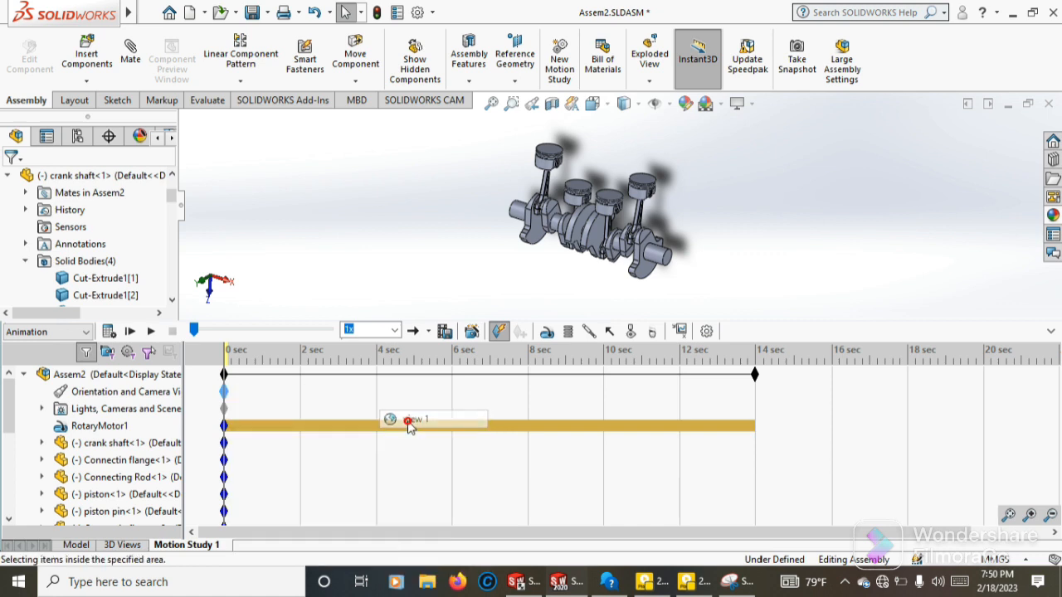
# Move the time bar to about 3.7 seconds and place an orientation key with view 1 there
pyautogui.click(366, 400)
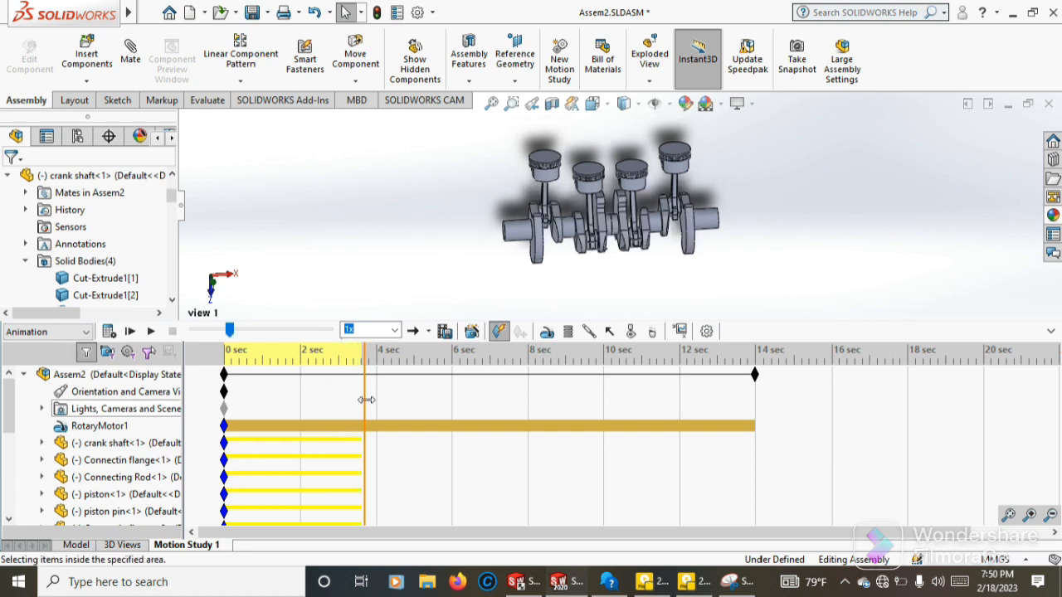
pyautogui.rightClick(367, 403)
pyautogui.click(362, 390)
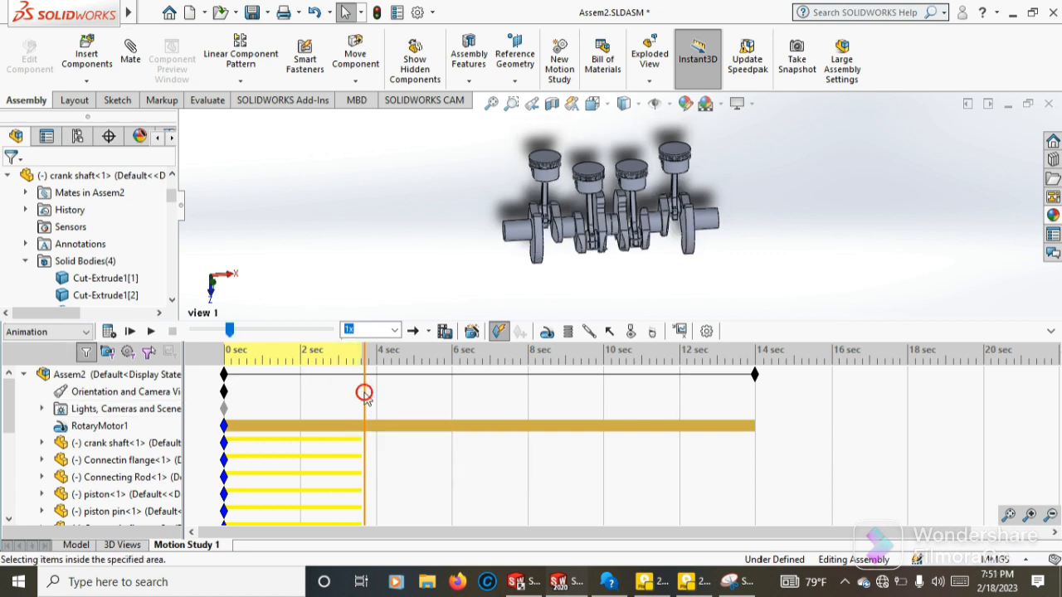
pyautogui.rightClick(364, 393)
pyautogui.moveTo(497, 426)
pyautogui.click(549, 423)
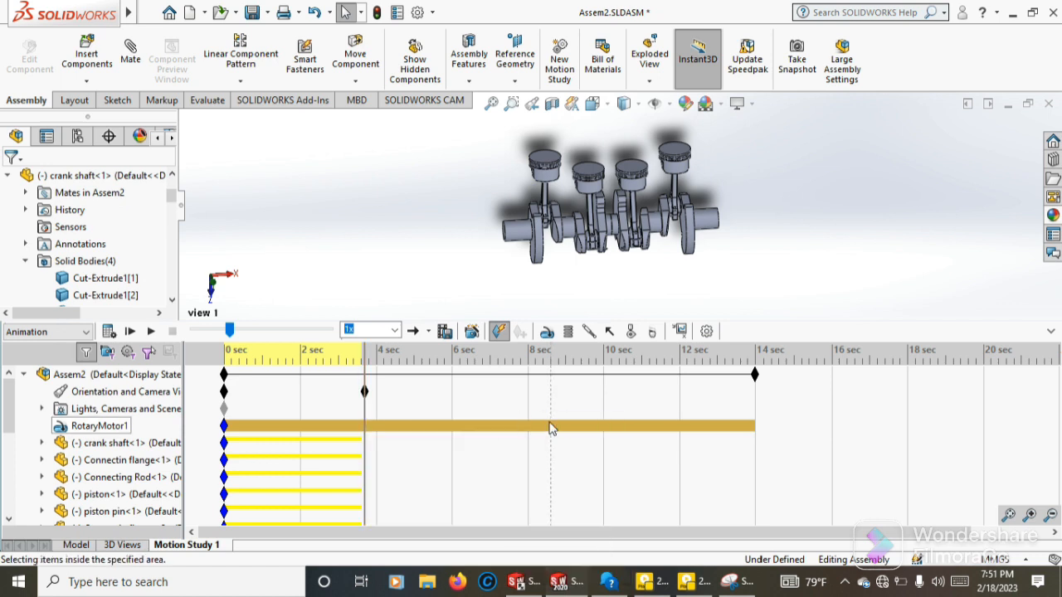
# Move the time bar to about 7.1 seconds and assign view 2 as the view orientation there
pyautogui.click(495, 399)
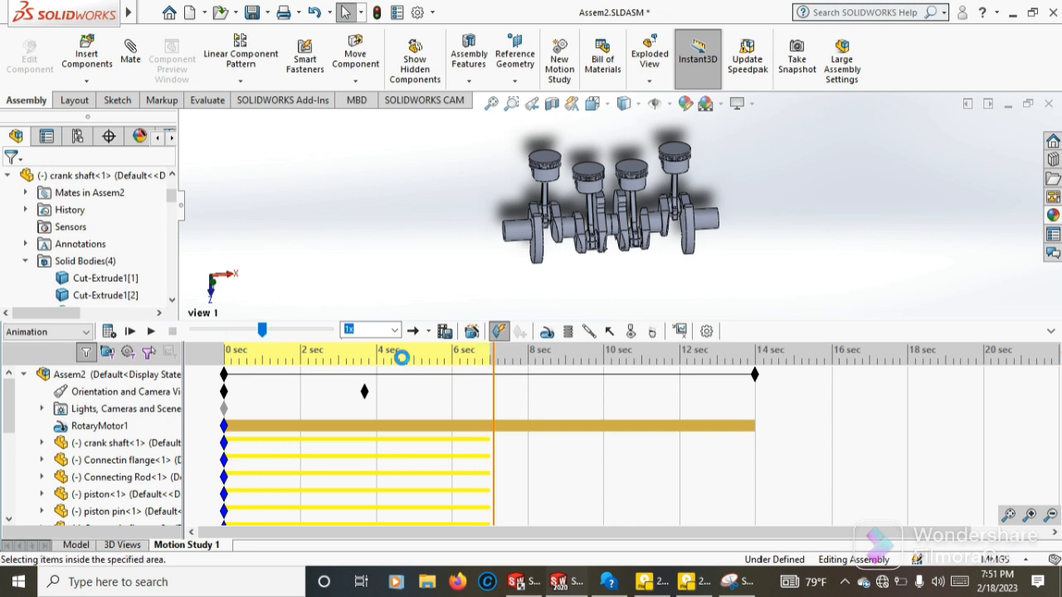
pyautogui.rightClick(493, 401)
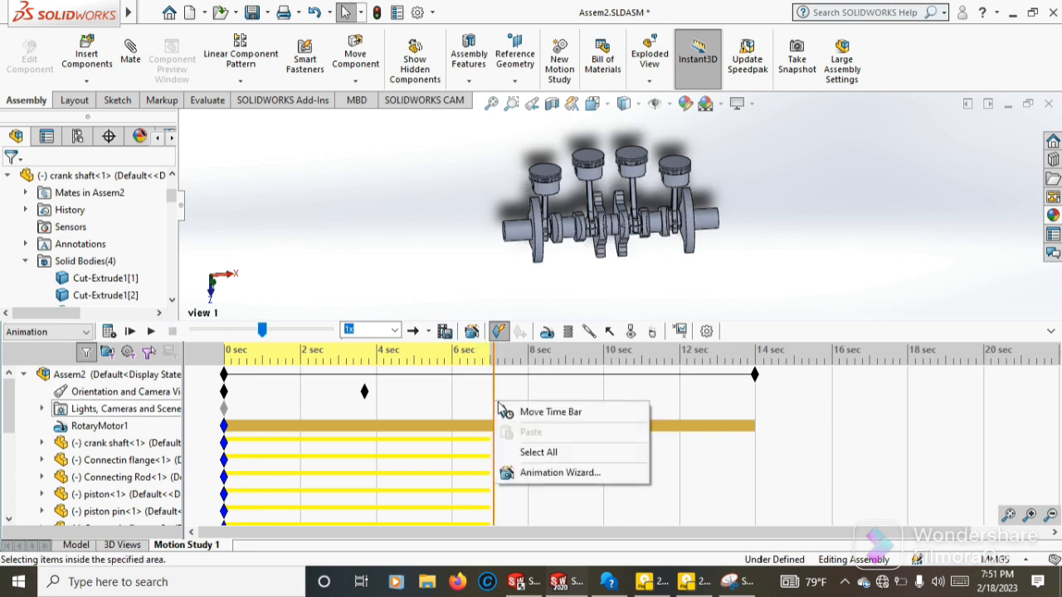
pyautogui.rightClick(493, 396)
pyautogui.moveTo(599, 425)
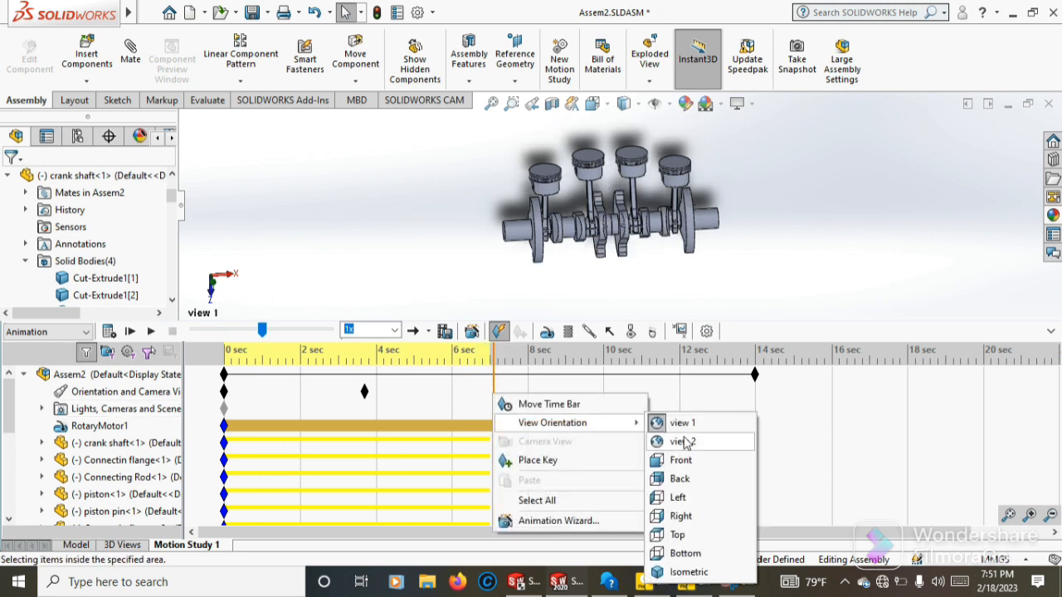
pyautogui.click(682, 442)
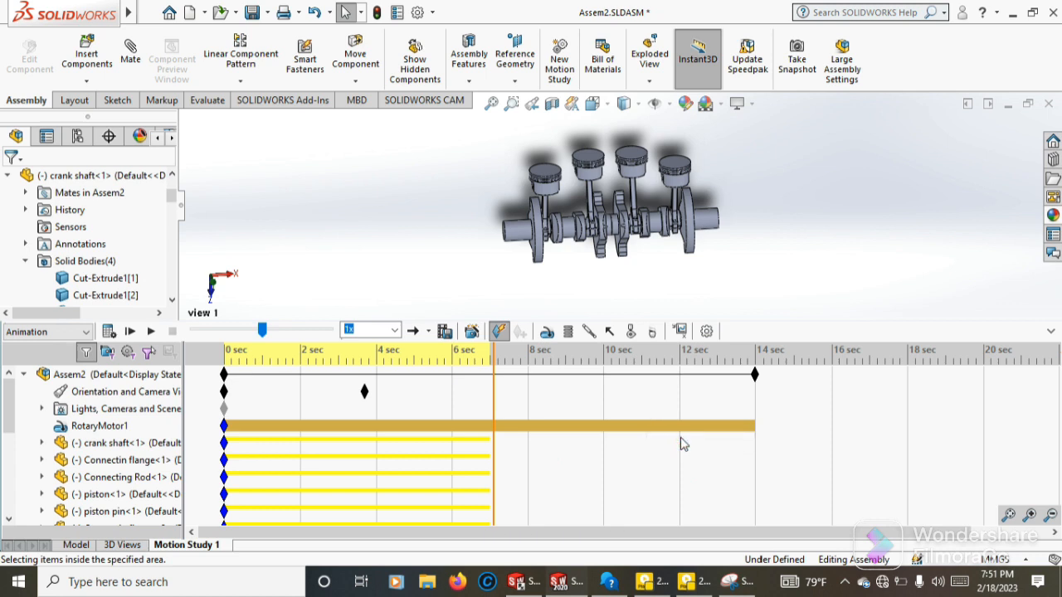
# Move the time bar to about 11.3 seconds and place an orientation key with view 2 there
pyautogui.click(653, 397)
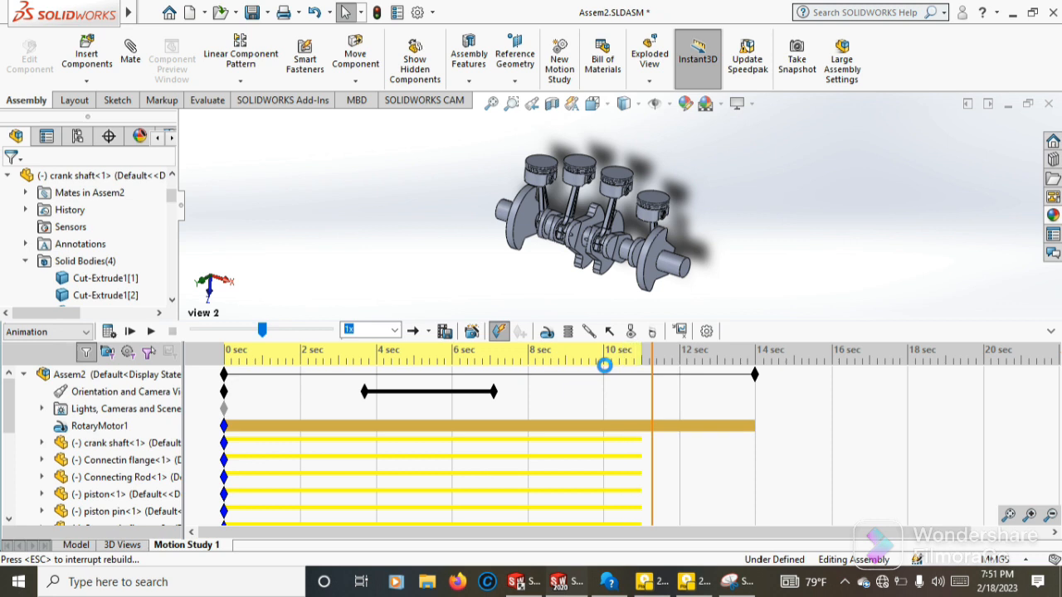
pyautogui.rightClick(652, 384)
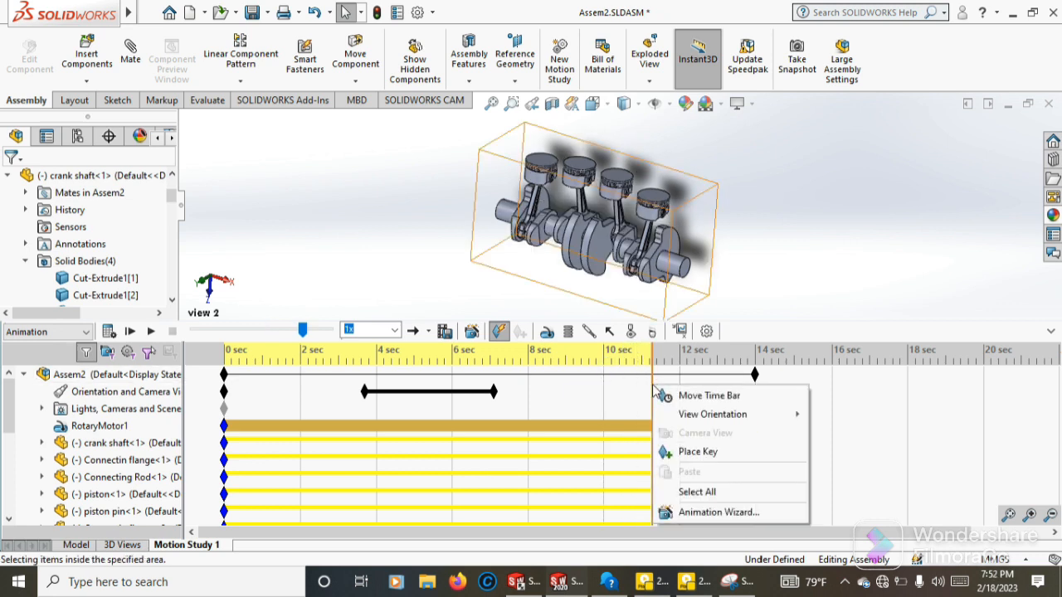
pyautogui.moveTo(716, 414)
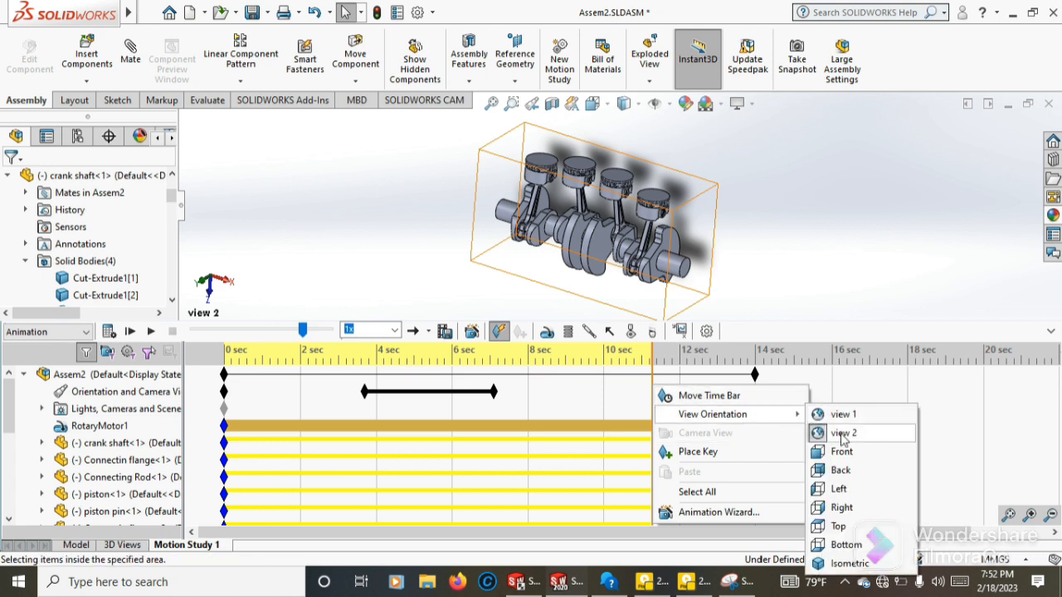
pyautogui.click(837, 433)
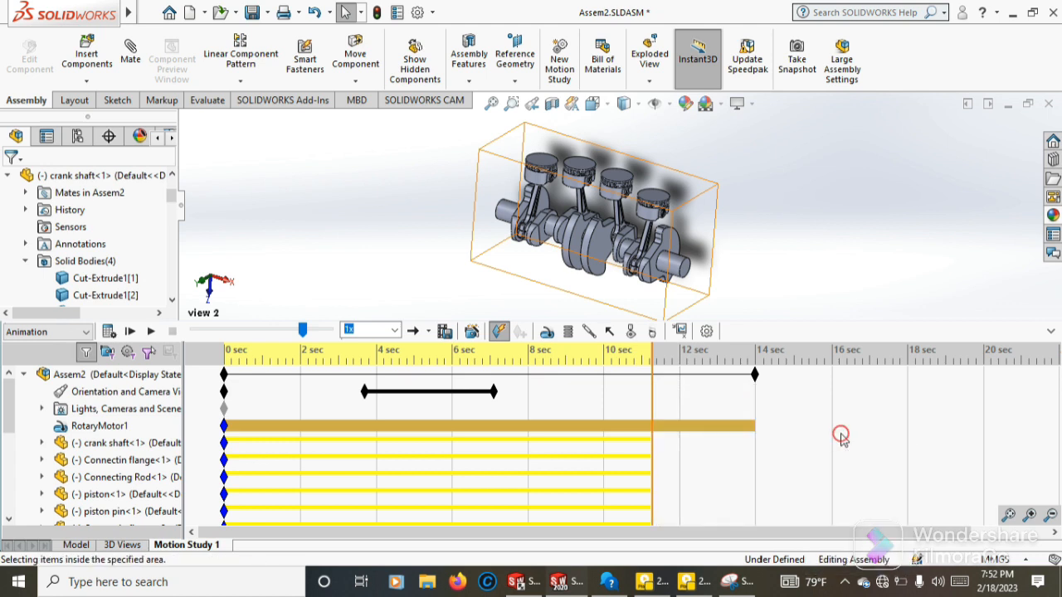
# Move the time bar to 14 seconds and assign view 1 as the closing view orientation
pyautogui.click(756, 406)
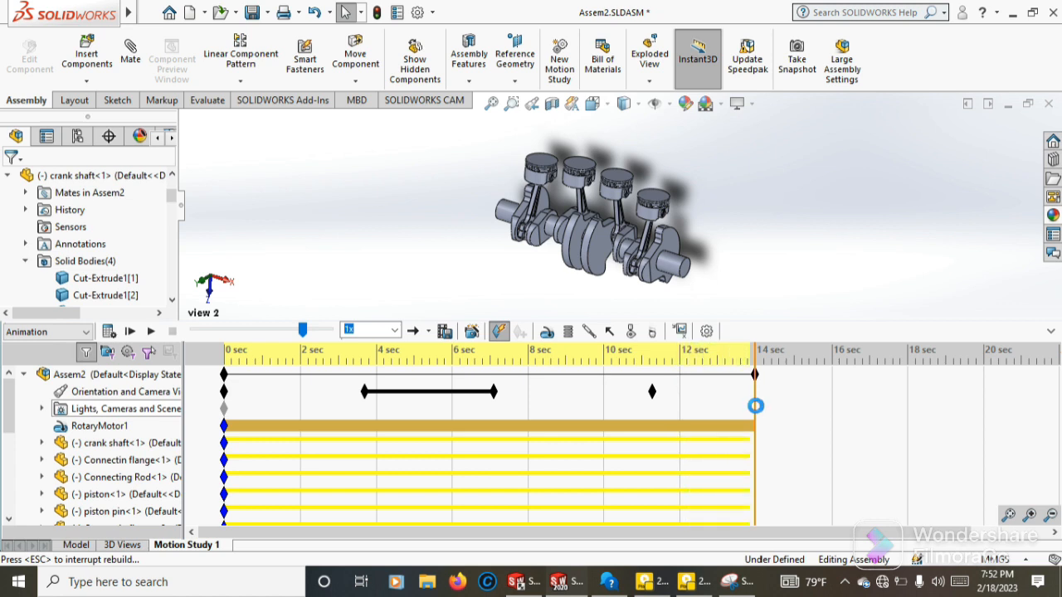
pyautogui.rightClick(756, 408)
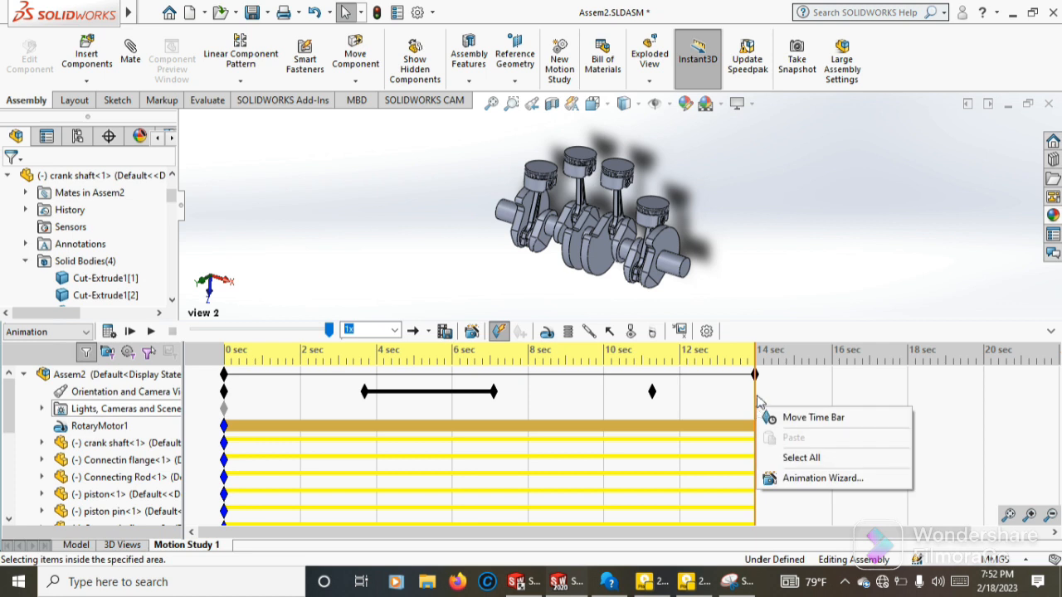
pyautogui.click(755, 395)
pyautogui.rightClick(755, 395)
pyautogui.moveTo(821, 426)
pyautogui.click(934, 429)
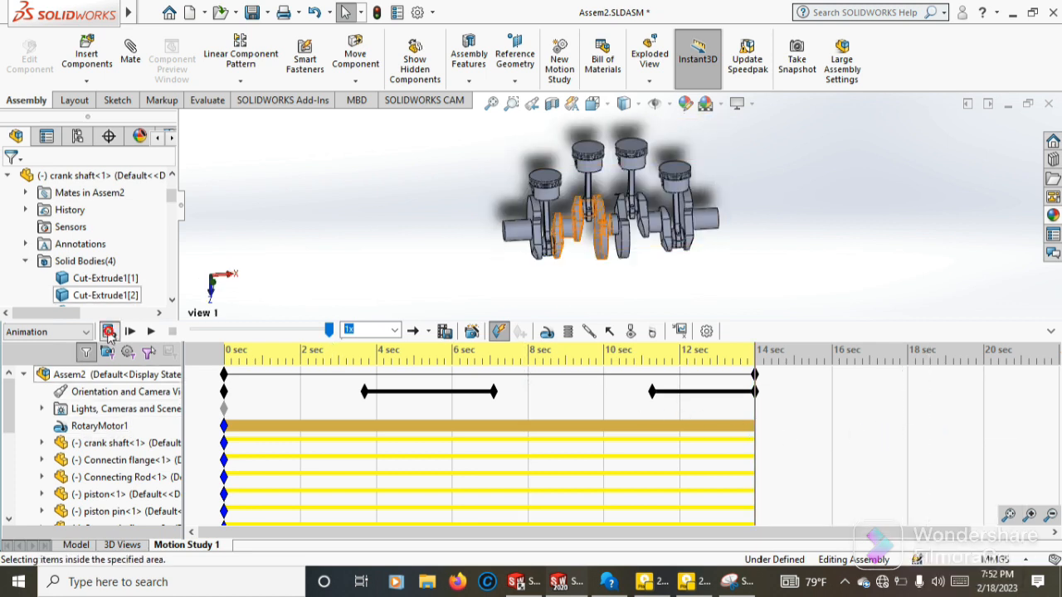
# Calculate the motion study and play the animation with the timeline collapsed
pyautogui.click(108, 331)
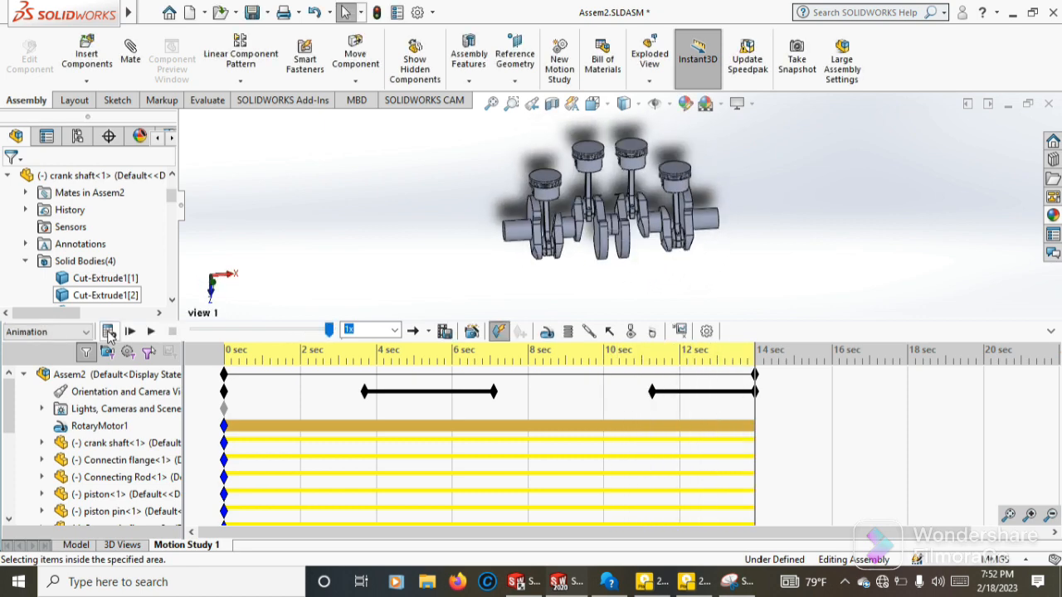
pyautogui.click(1049, 331)
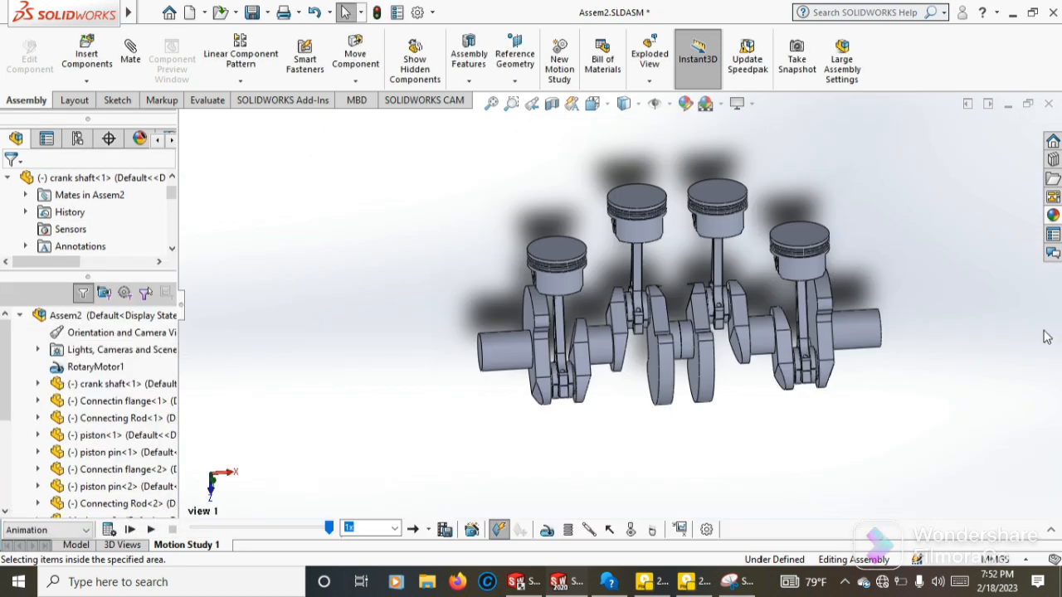
pyautogui.scroll(-3, 913, 303)
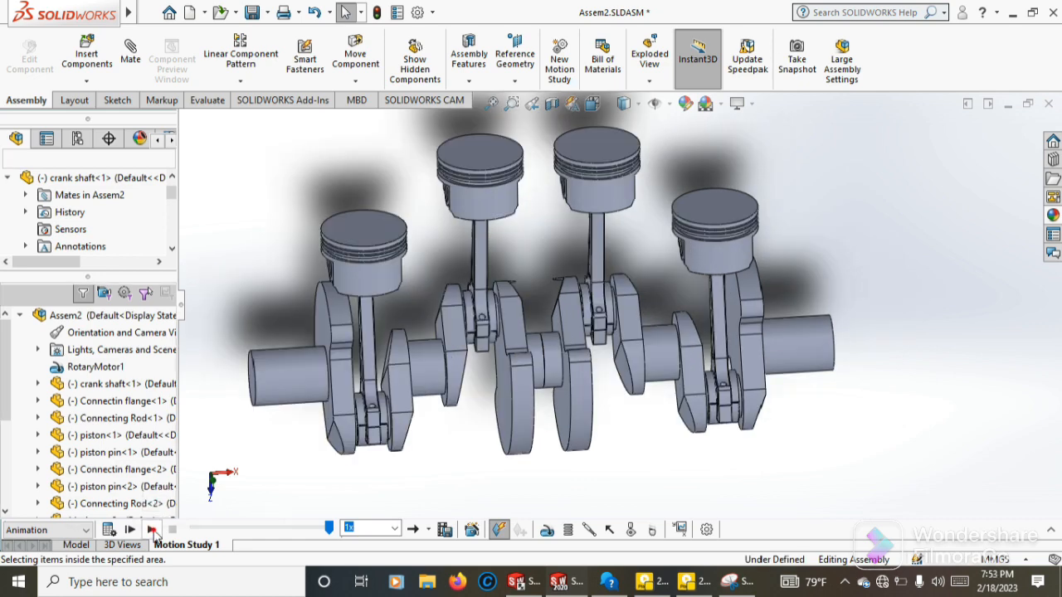
pyautogui.click(150, 529)
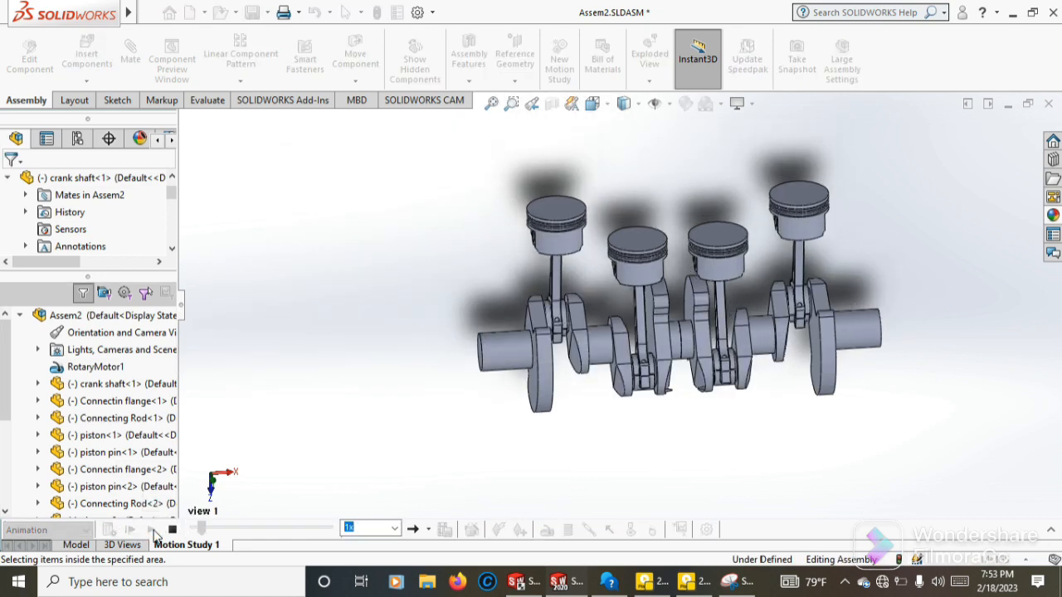